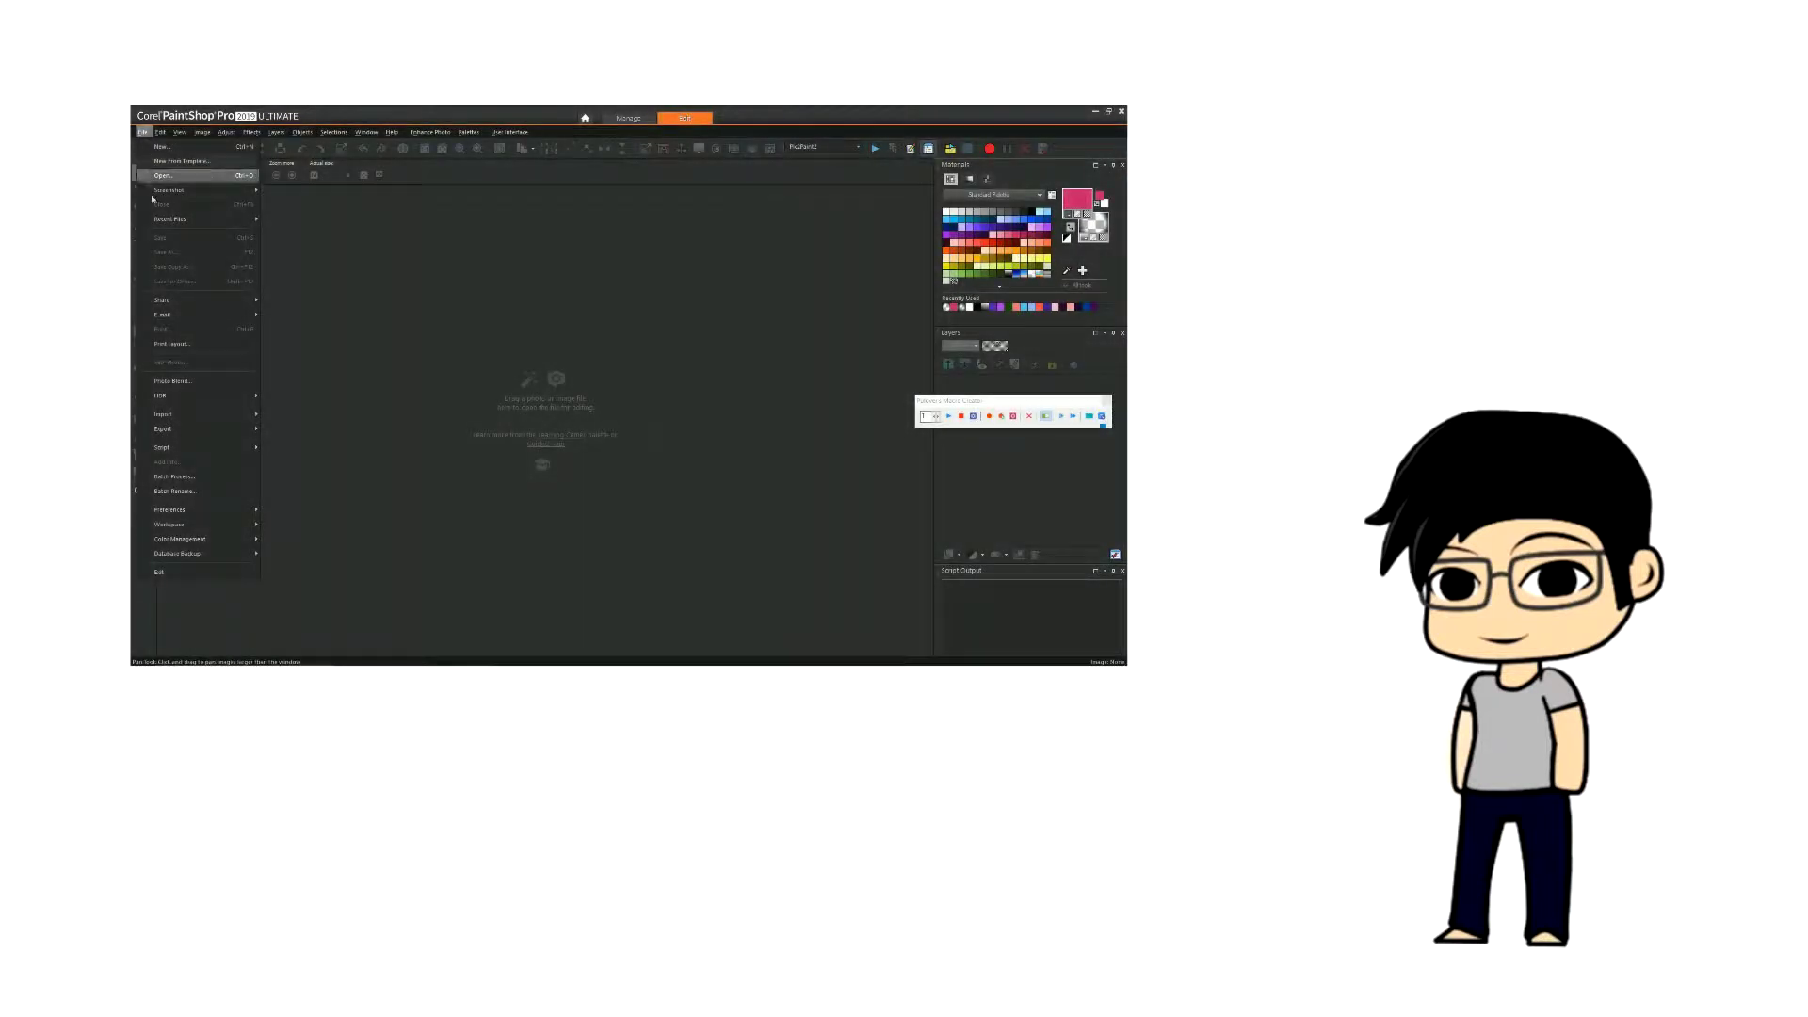
# Open Batch Process and clear the leftover image from the batch list
pyautogui.click(174, 477)
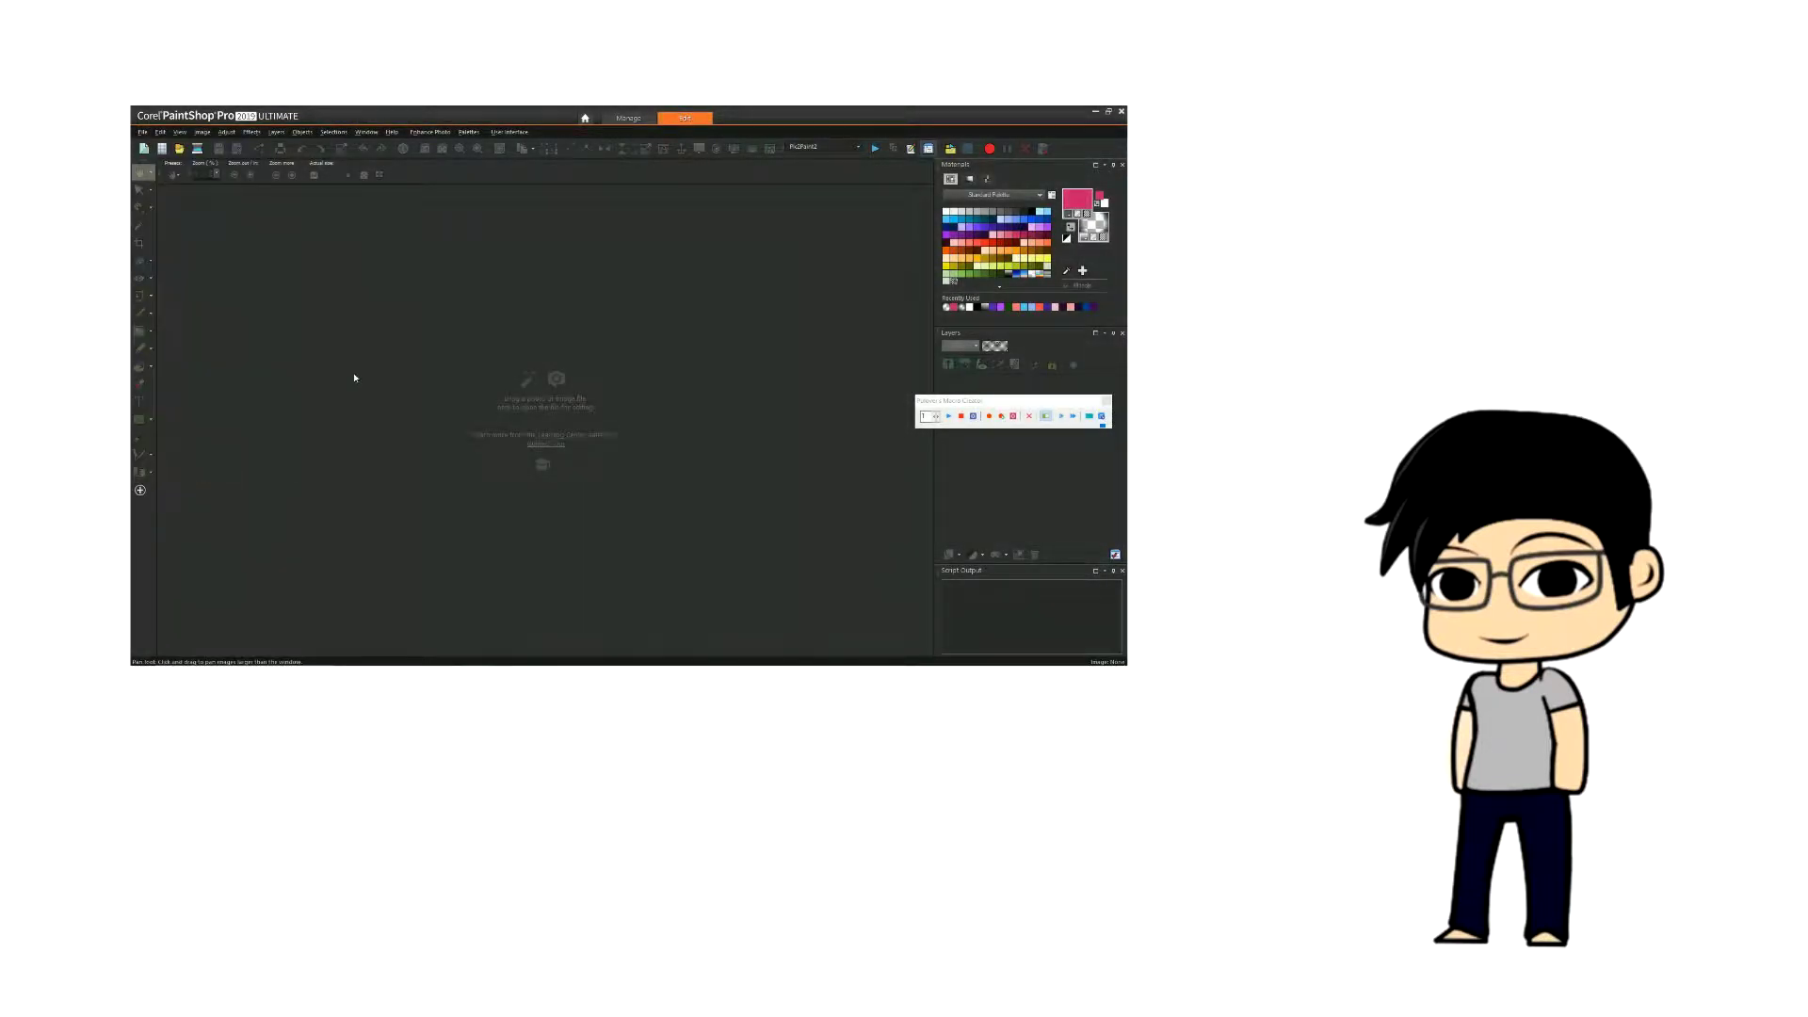
pyautogui.click(504, 356)
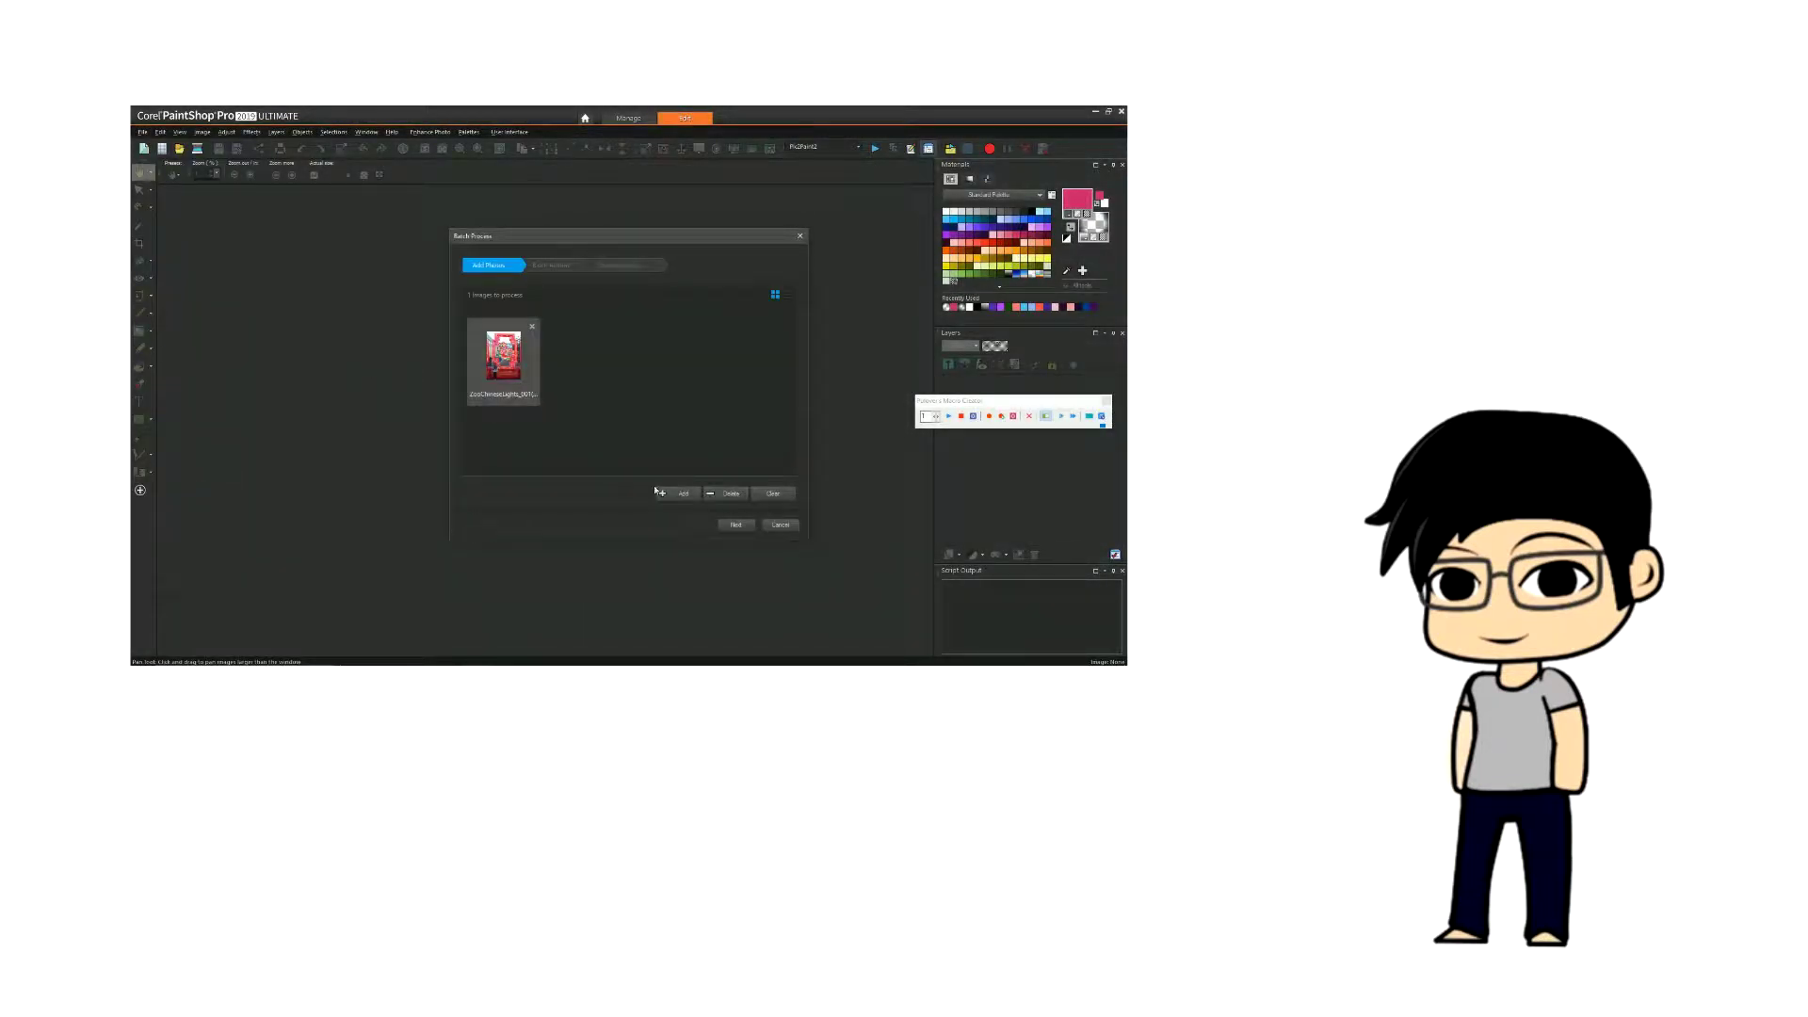
pyautogui.click(759, 497)
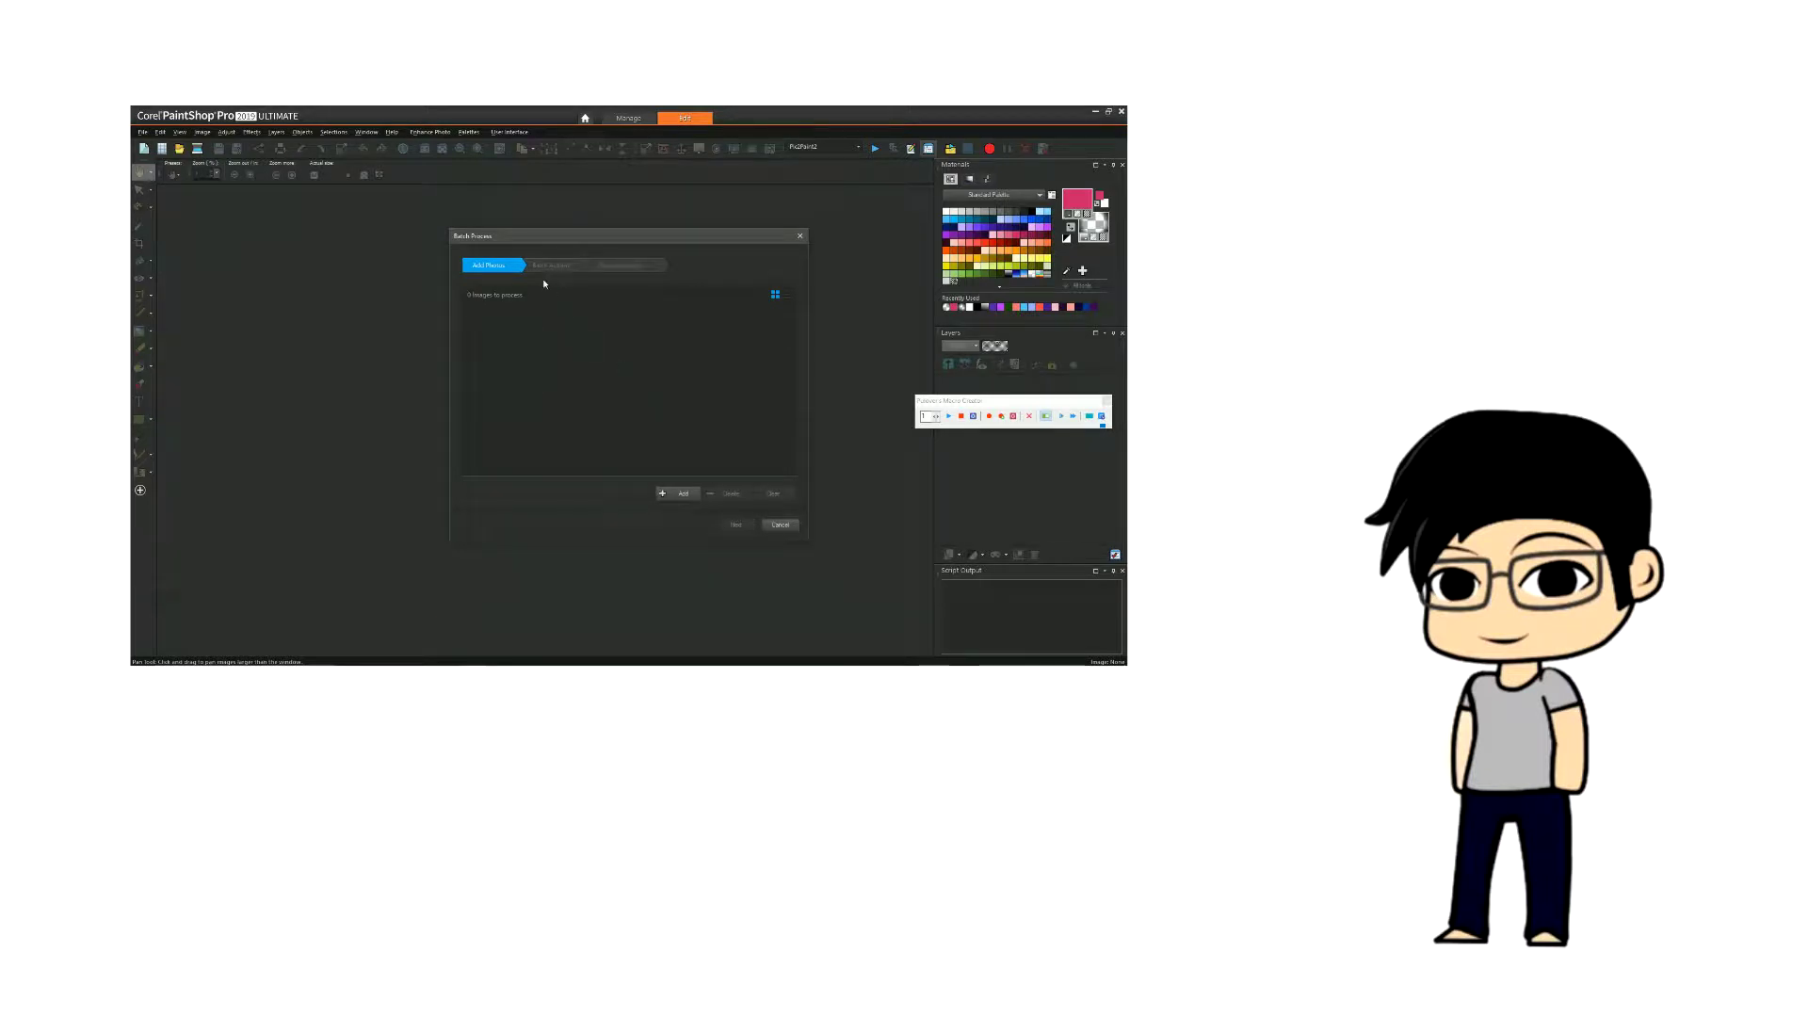
# Add Exp3_000000.png and Exp3_000001.png to the batch and advance to Batch Actions
pyautogui.click(678, 494)
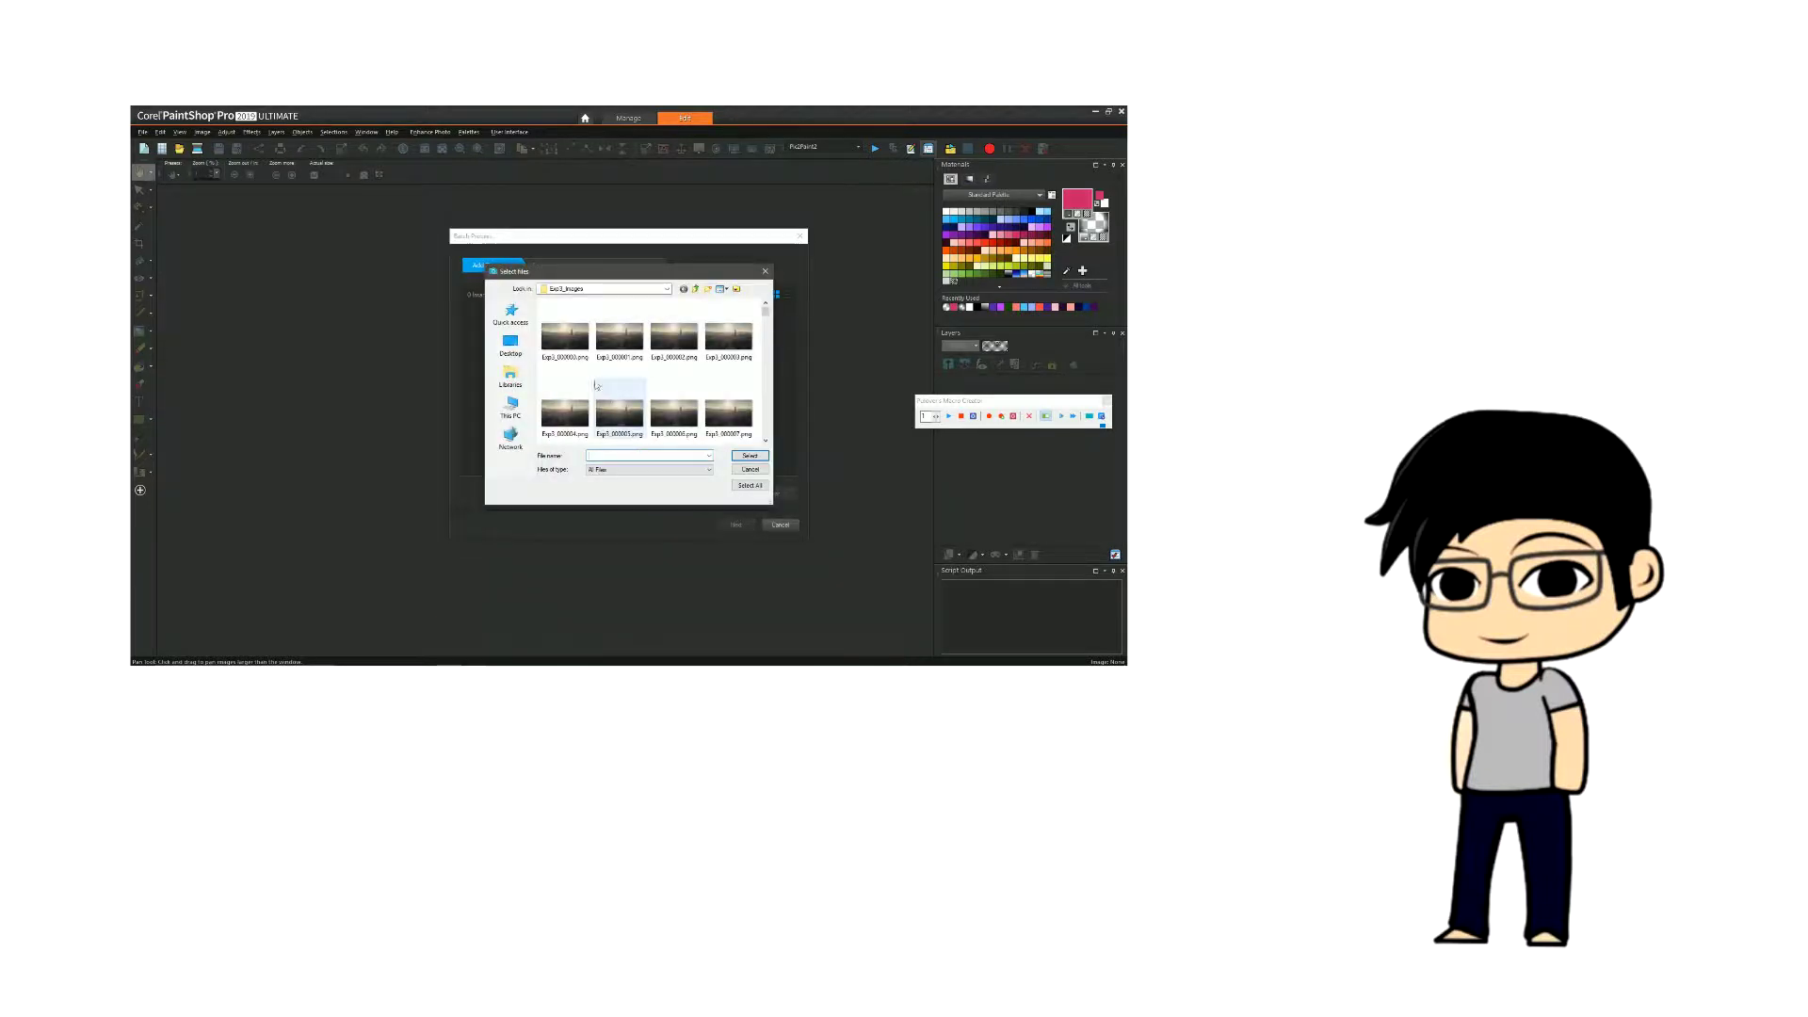
pyautogui.click(565, 339)
pyautogui.keyDown('ctrl'); pyautogui.click(623, 356); pyautogui.keyUp('ctrl')
pyautogui.click(743, 455)
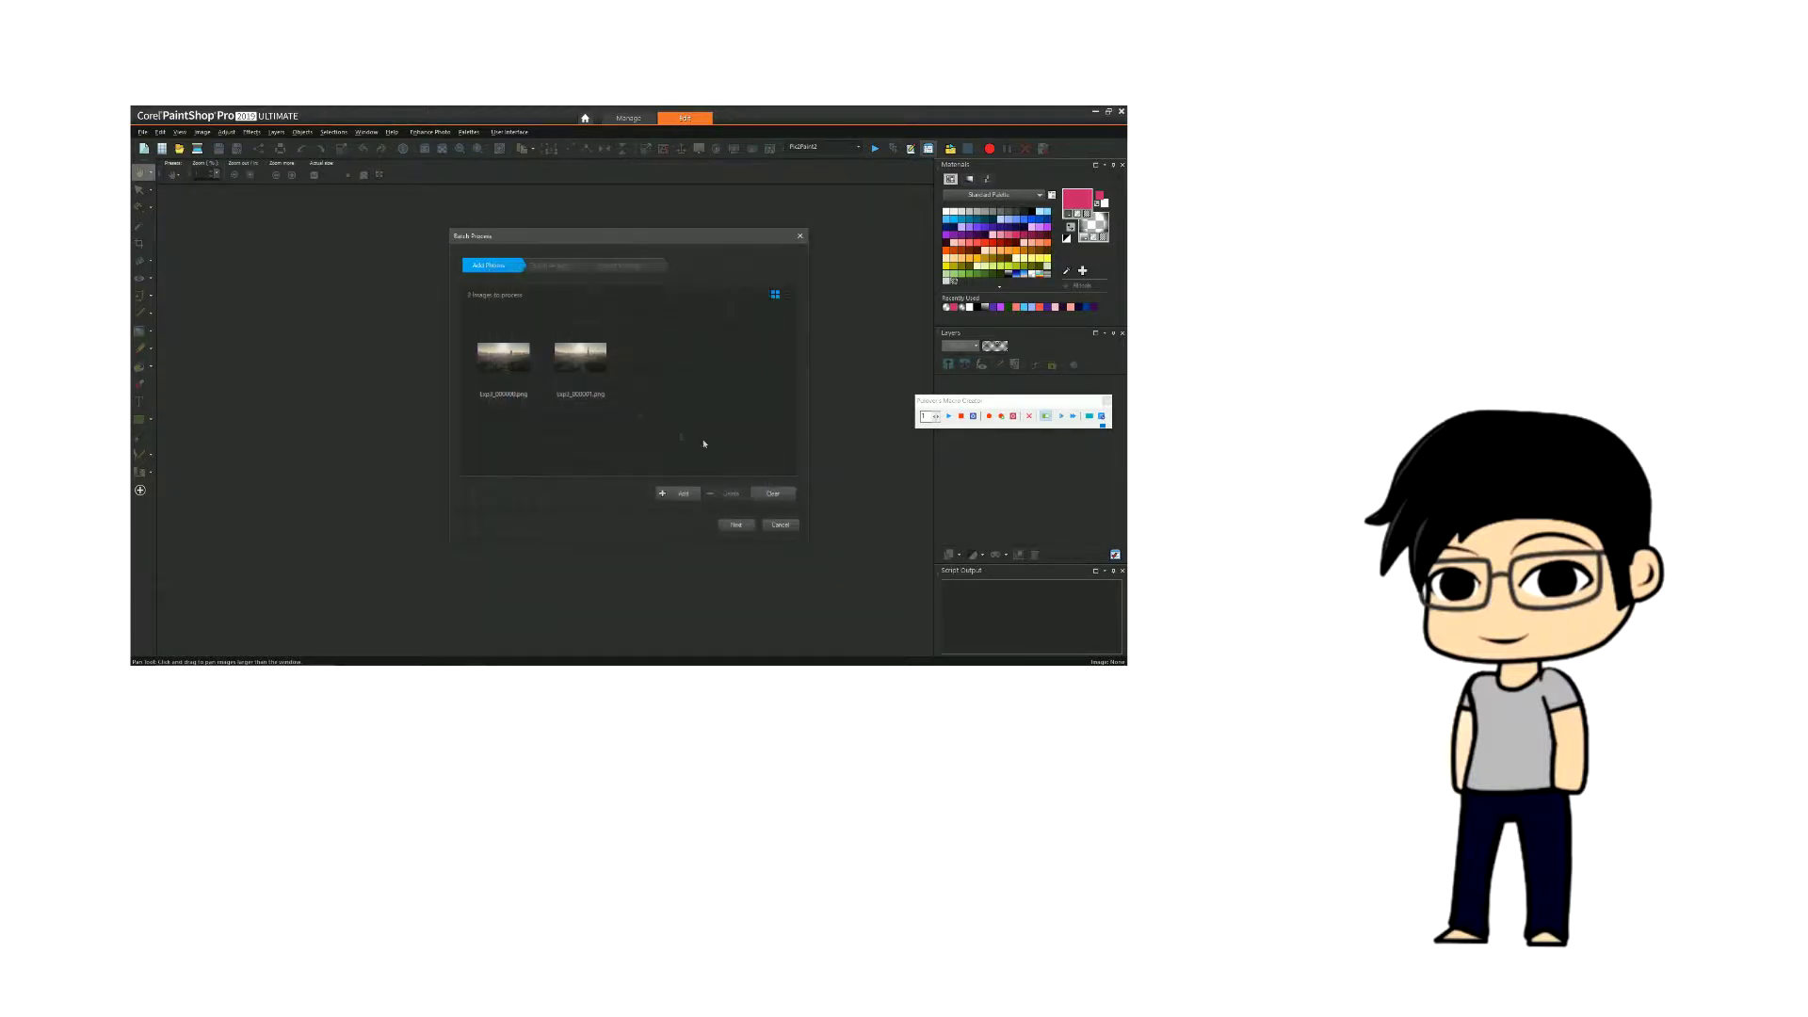
pyautogui.click(552, 265)
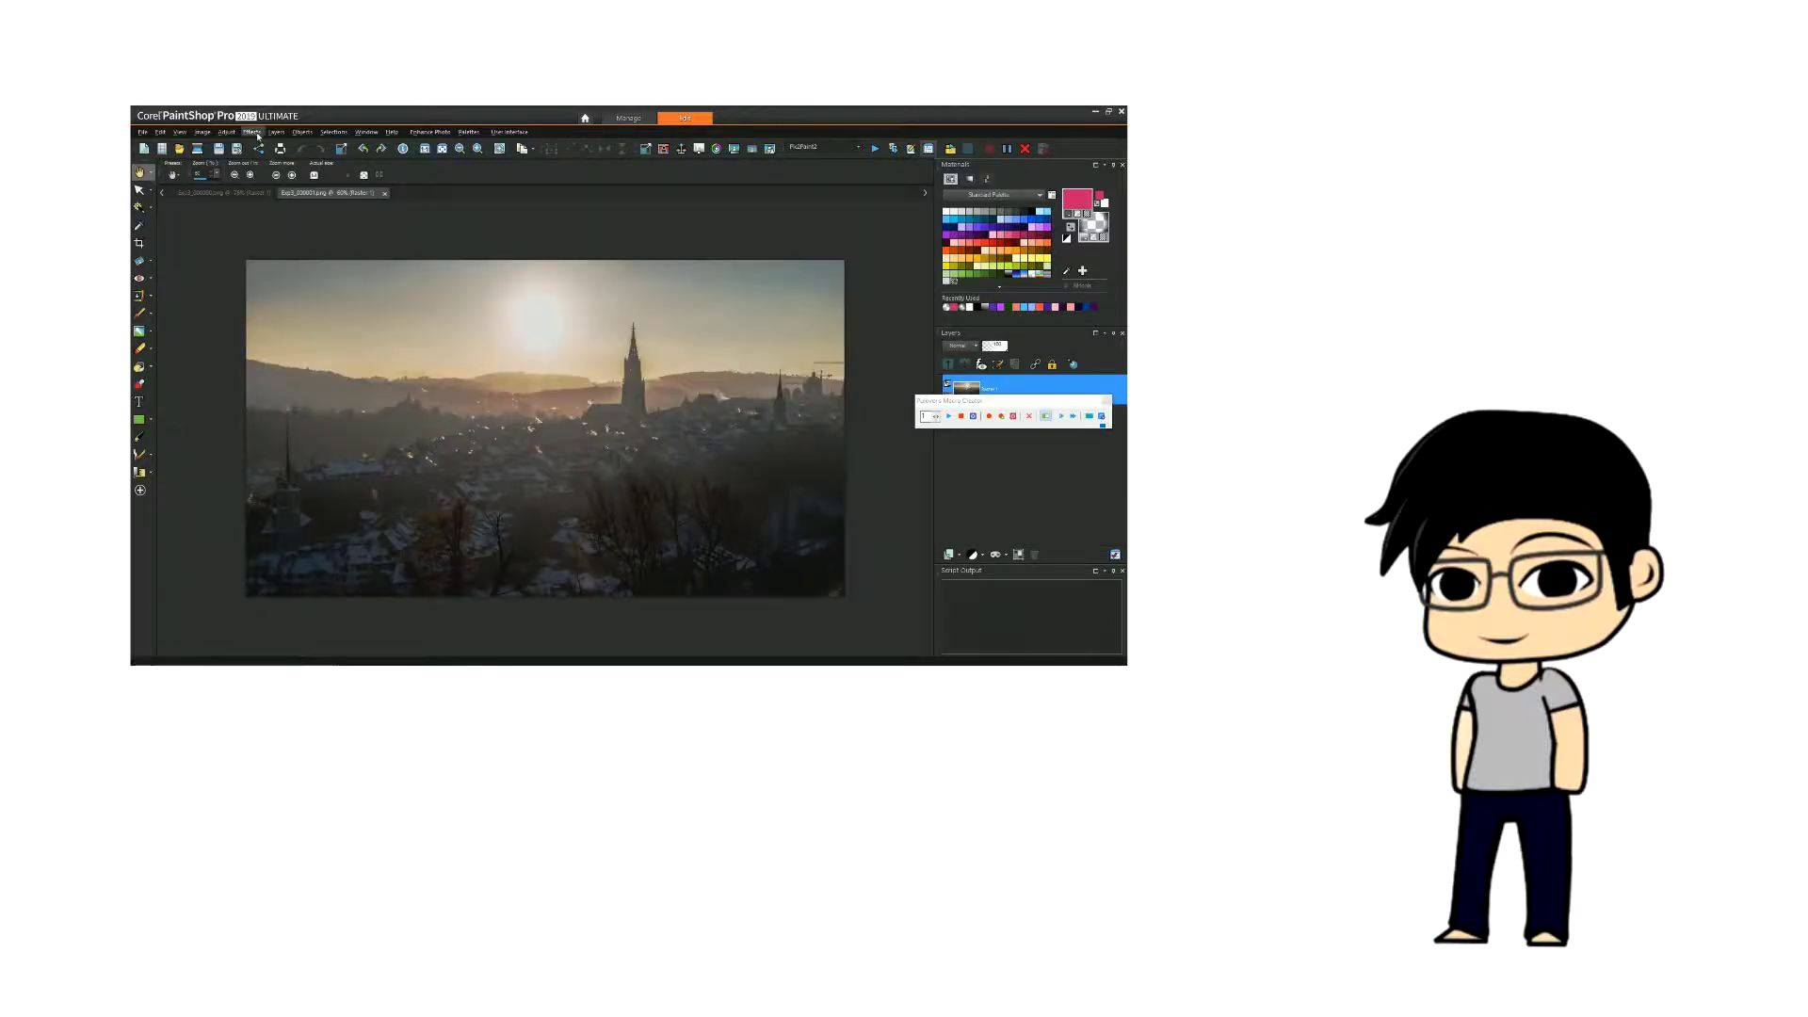
# Launch the PicToPainting plugin from Effects > Plugins and select the Shades of blue style
pyautogui.click(252, 132)
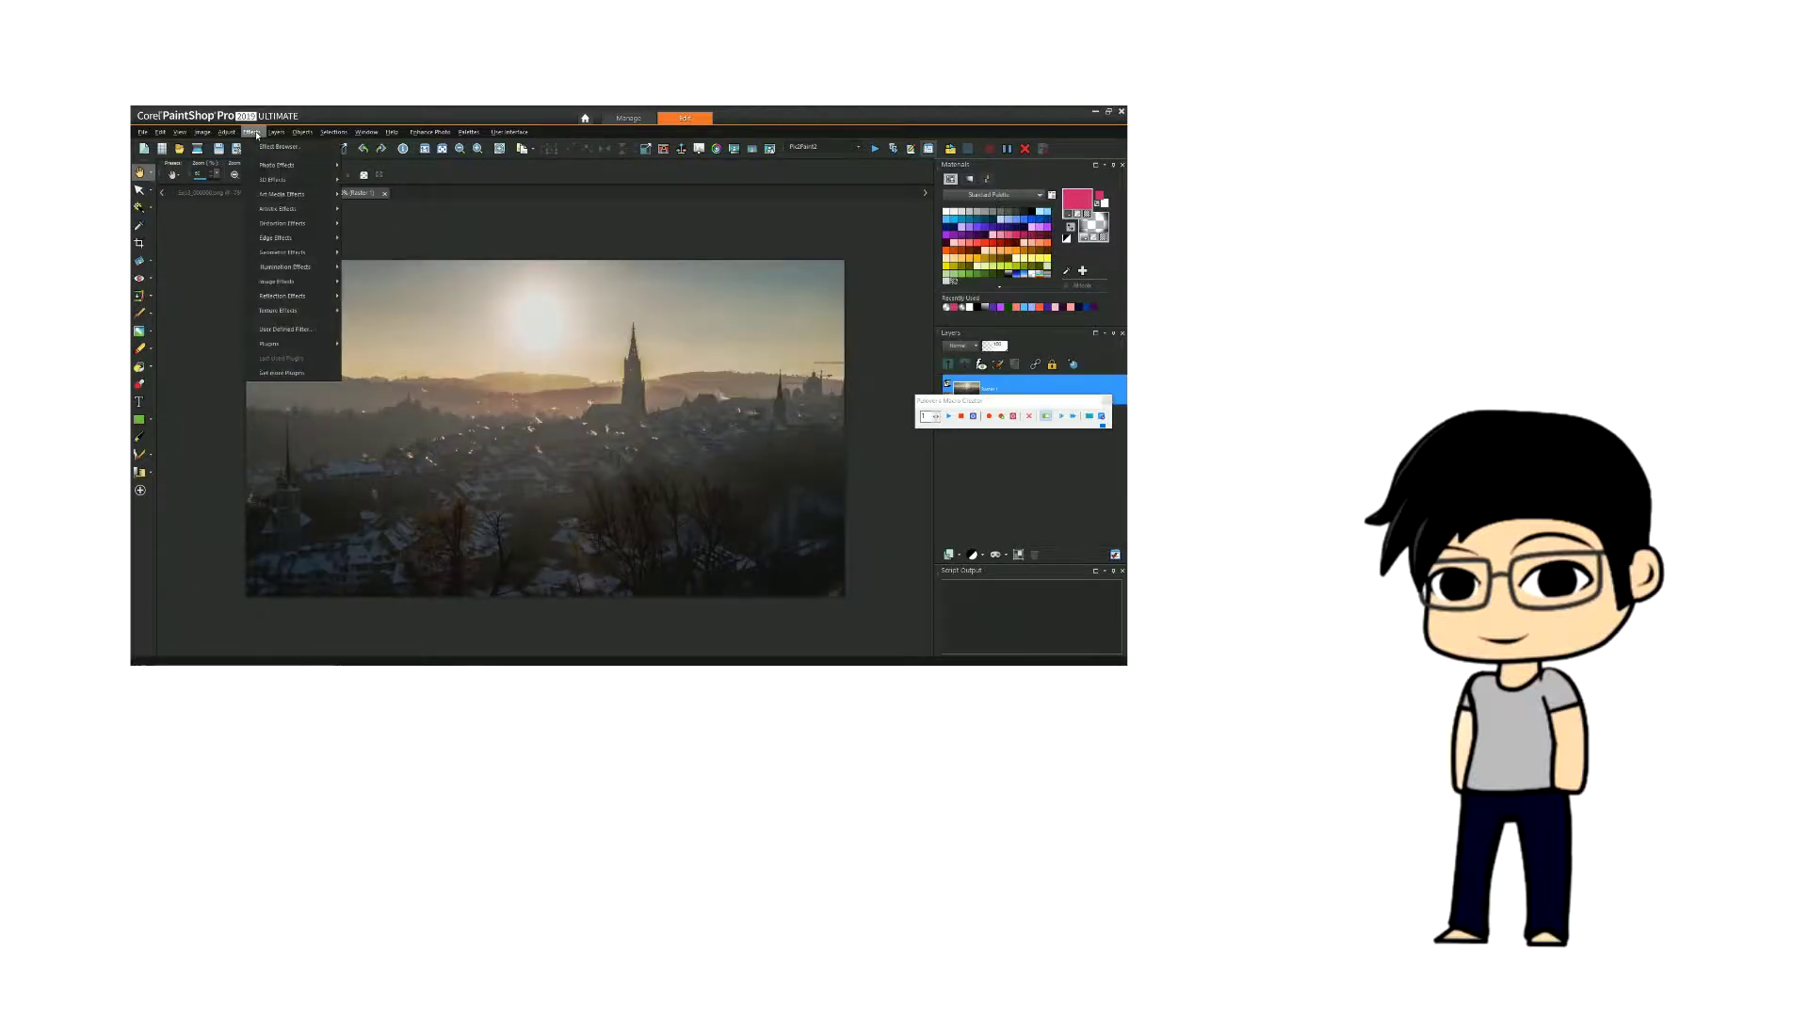
pyautogui.moveTo(282, 344)
pyautogui.moveTo(382, 360)
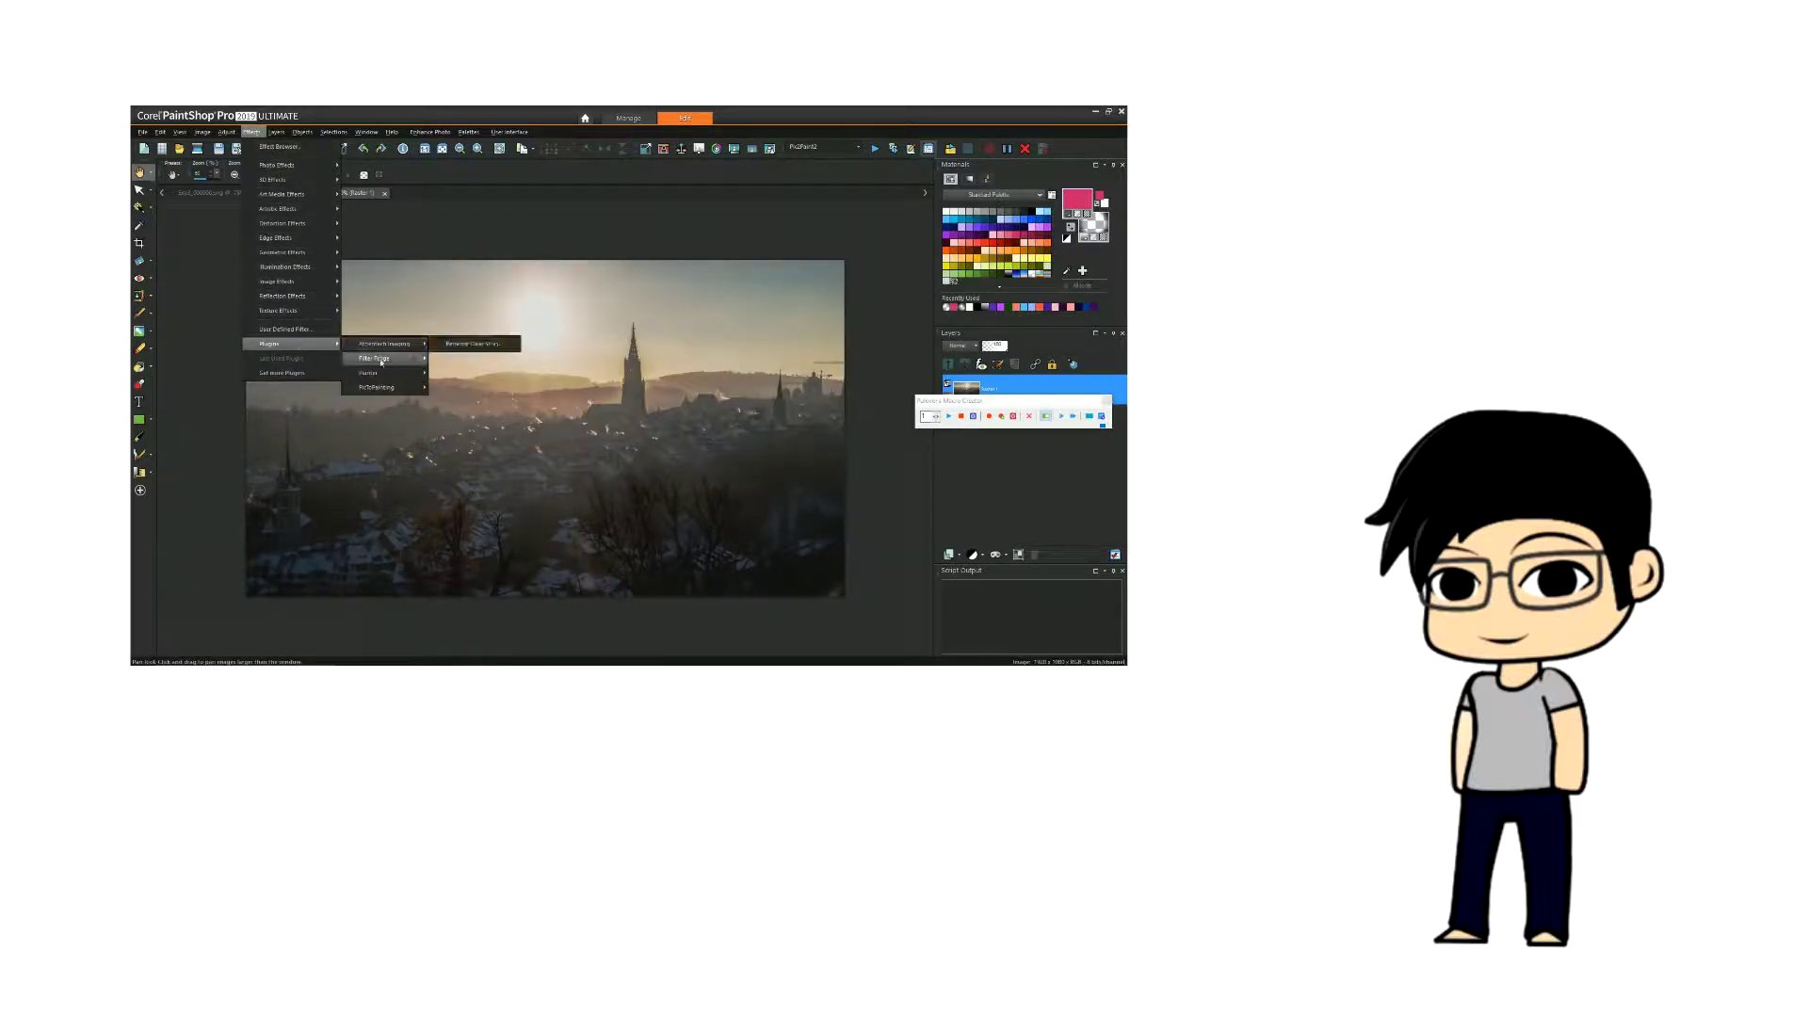
pyautogui.click(490, 343)
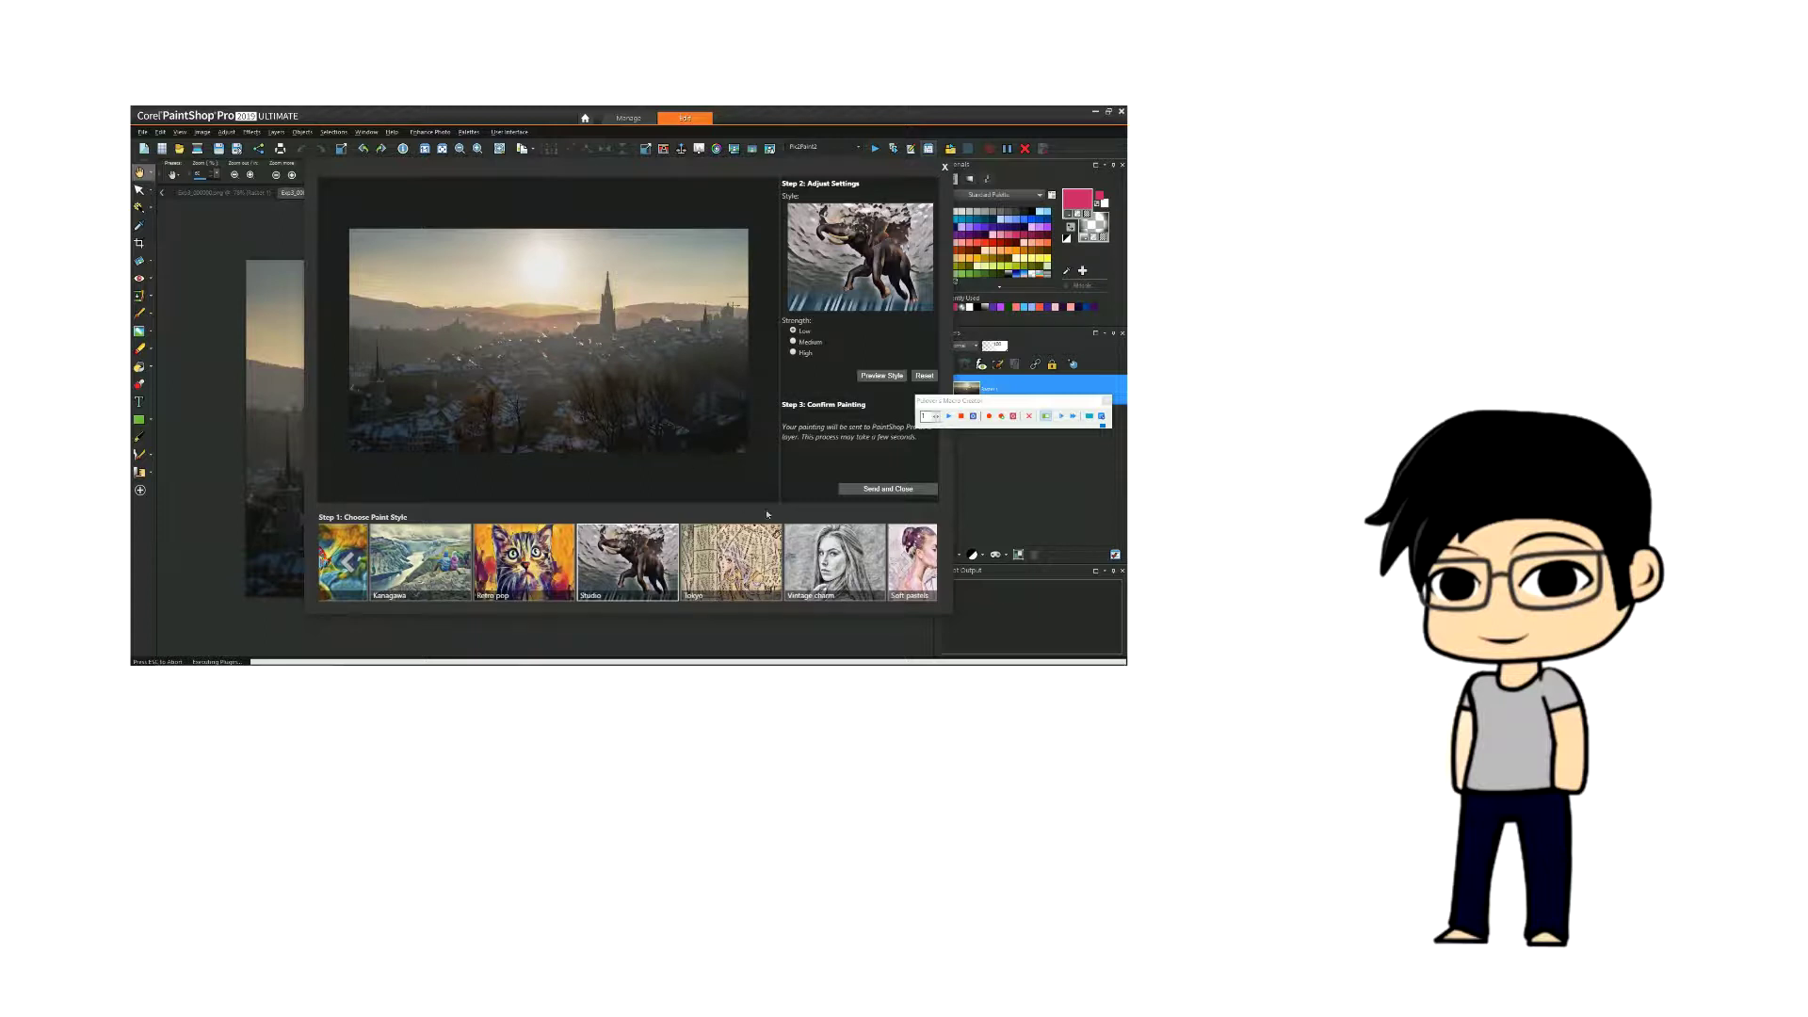
pyautogui.click(911, 565)
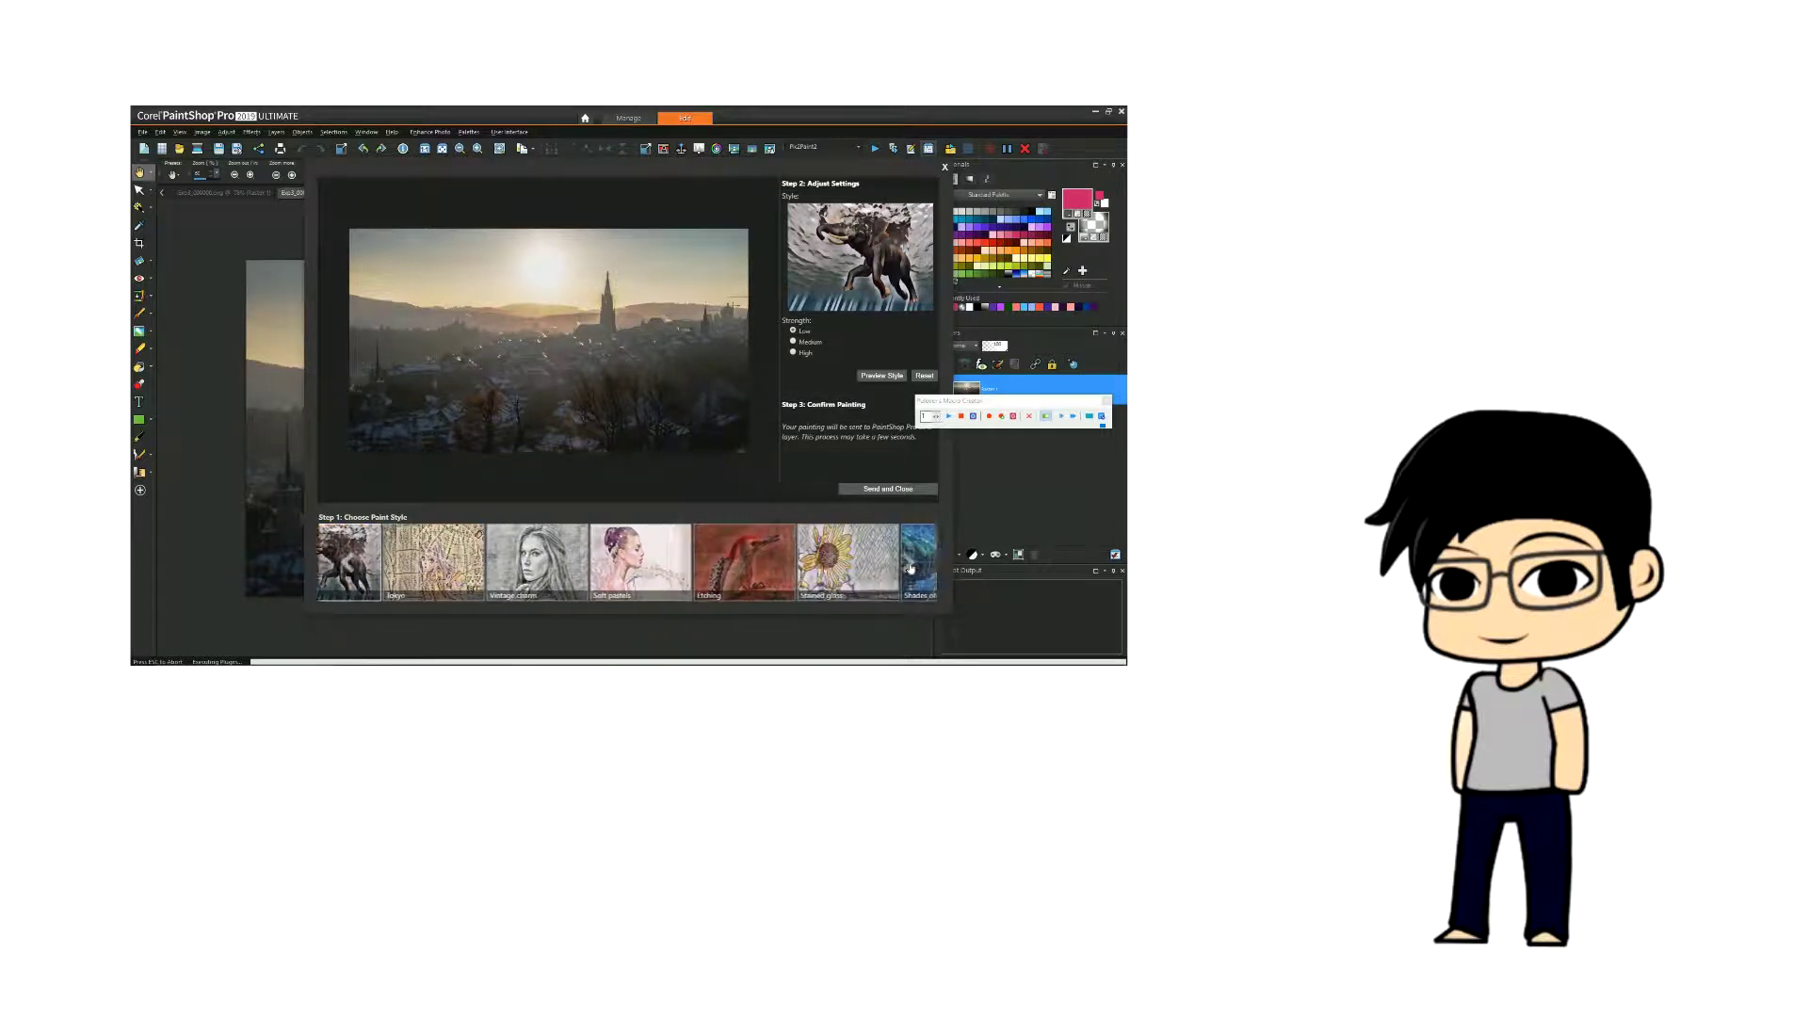
pyautogui.click(833, 566)
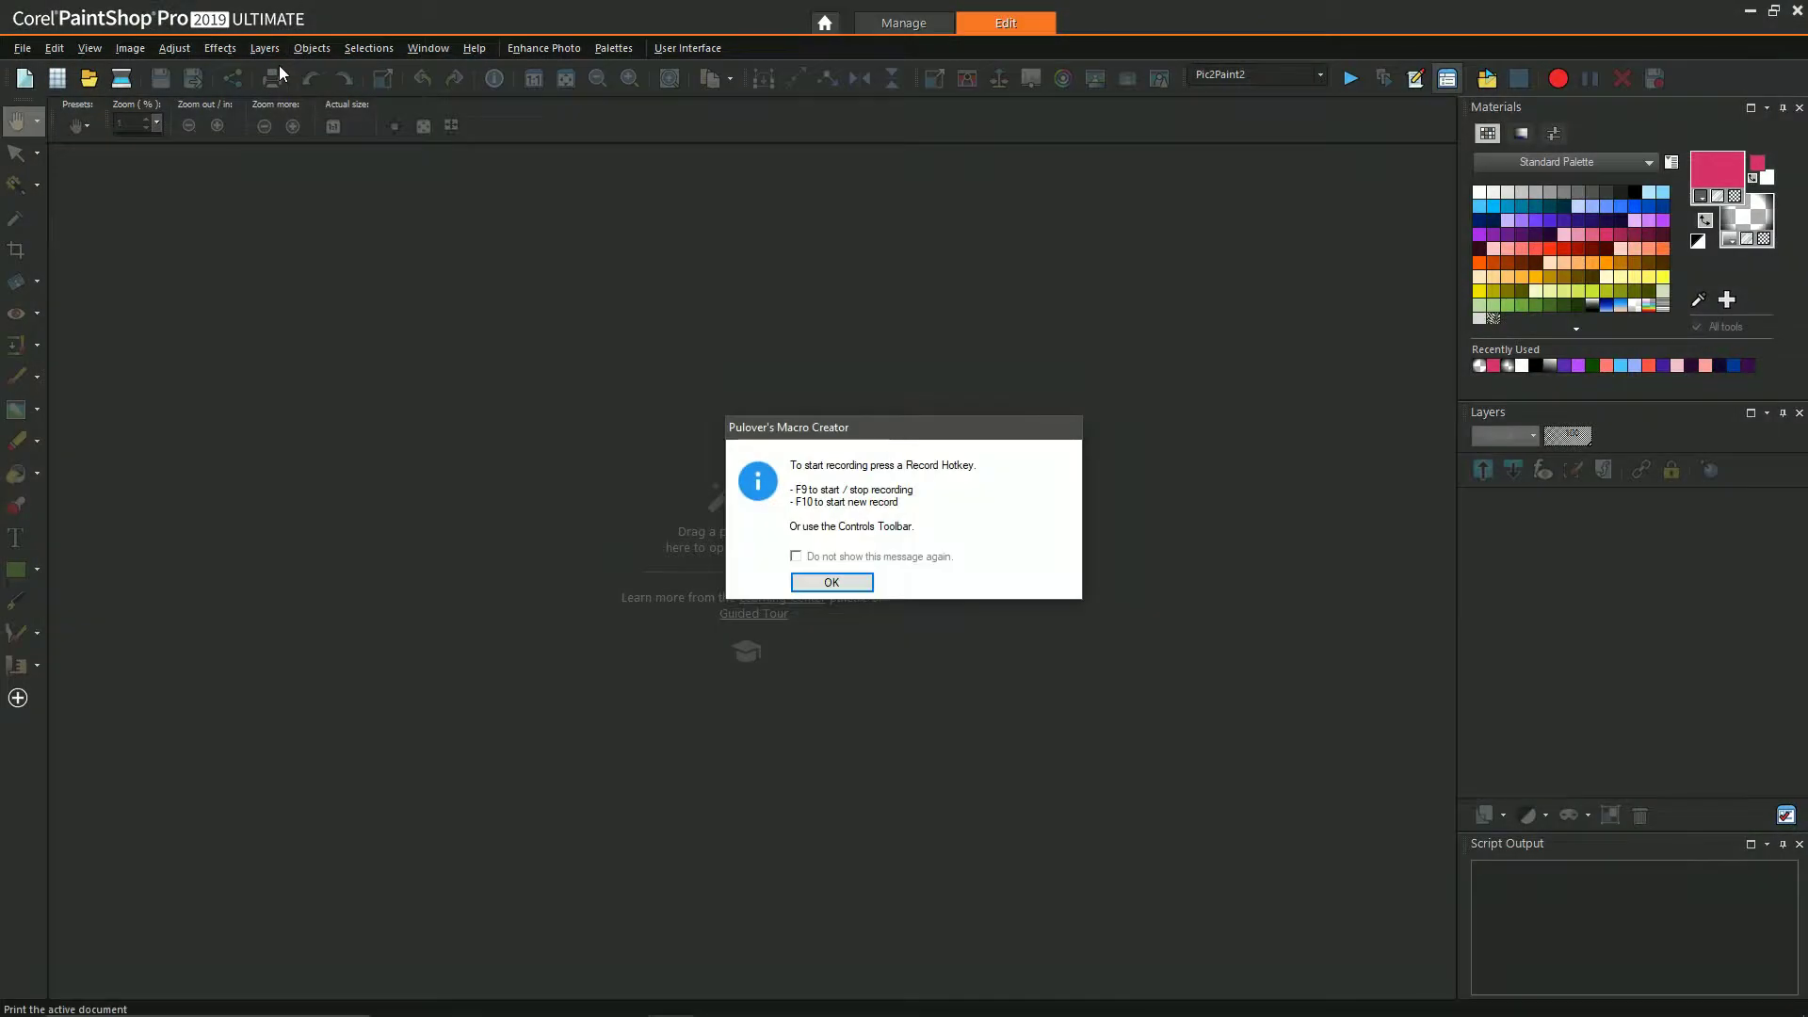
# Dismiss the recording-hotkey notice and nudge the Macro Creator recorder window slightly right
pyautogui.click(832, 579)
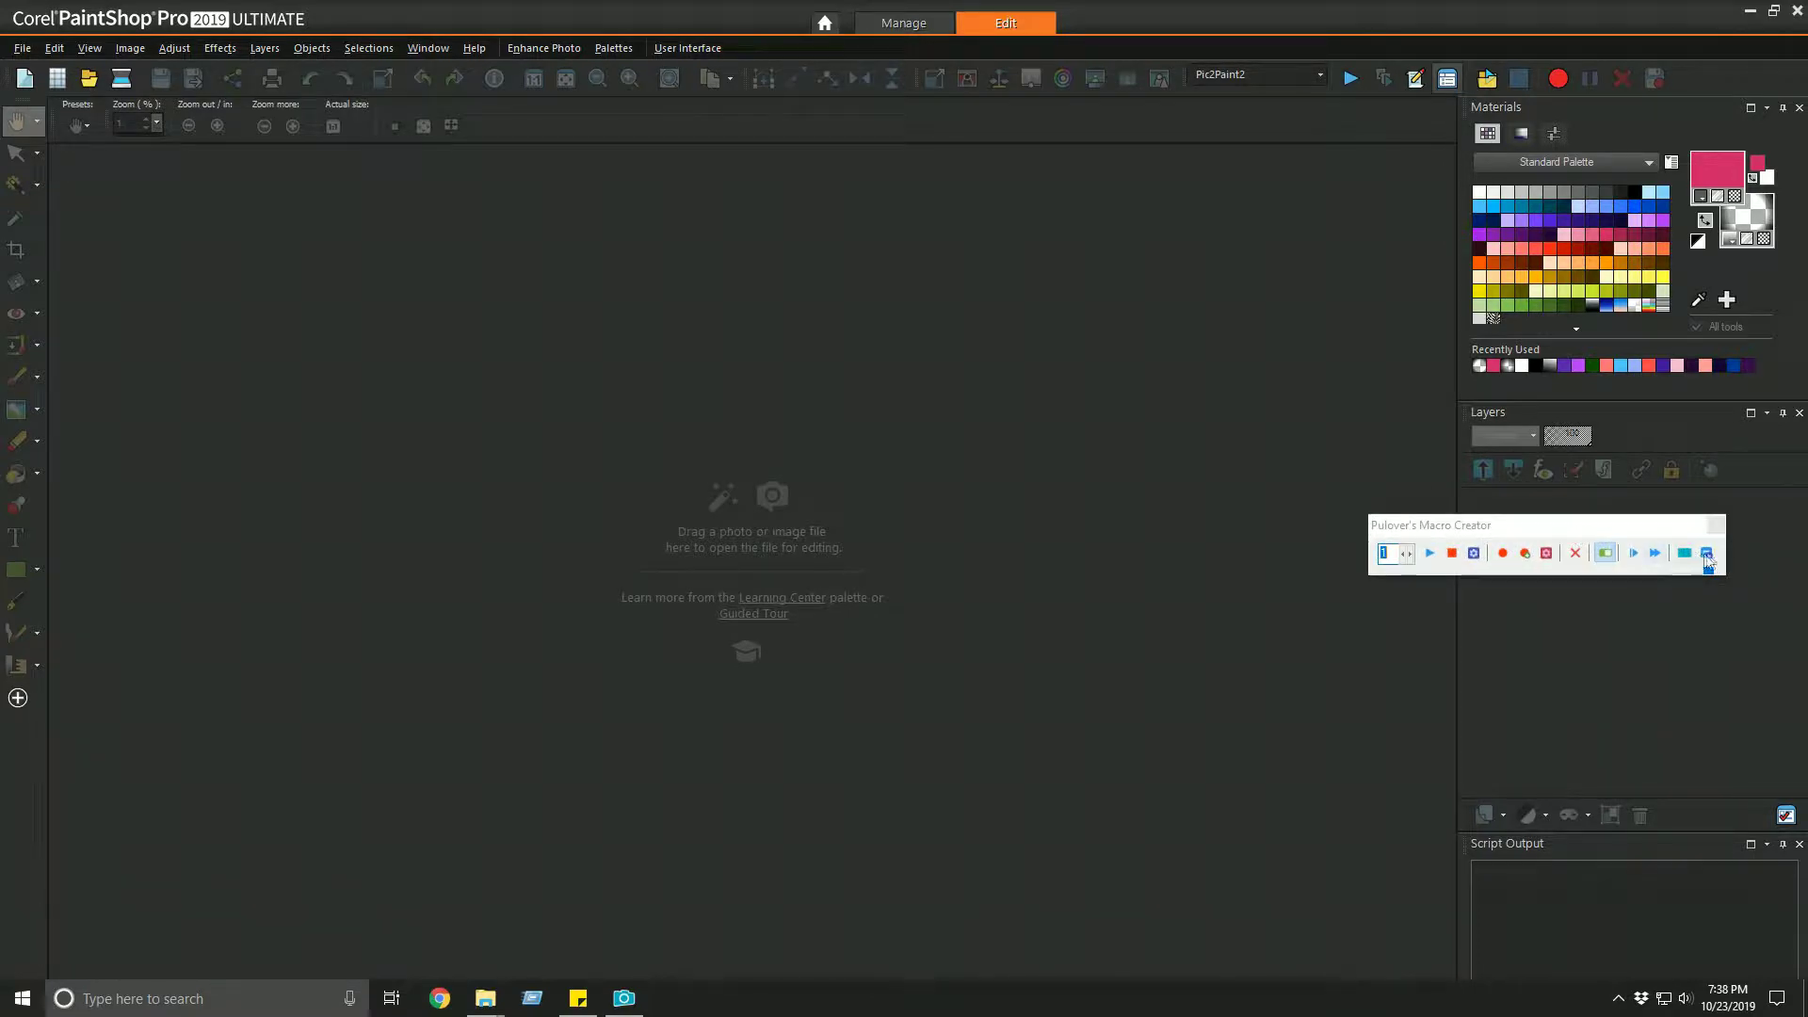
pyautogui.click(1707, 552)
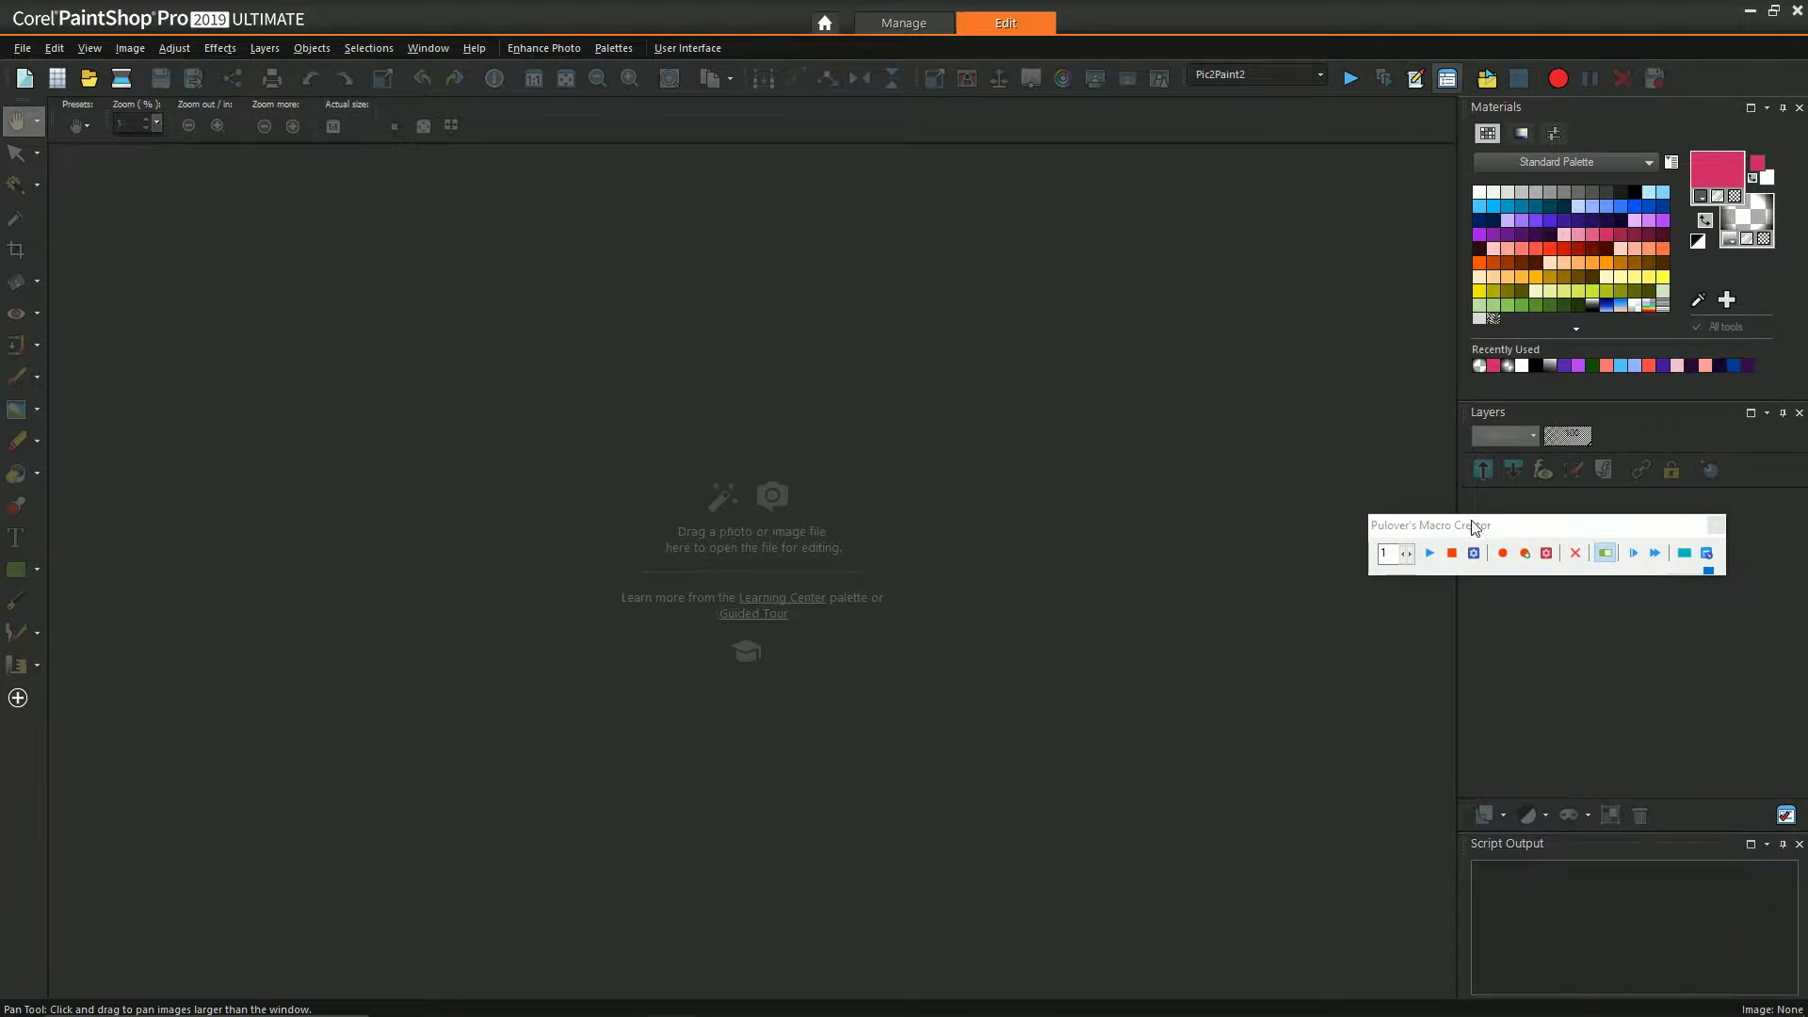
pyautogui.moveTo(1471, 525); pyautogui.dragTo(1525, 535)
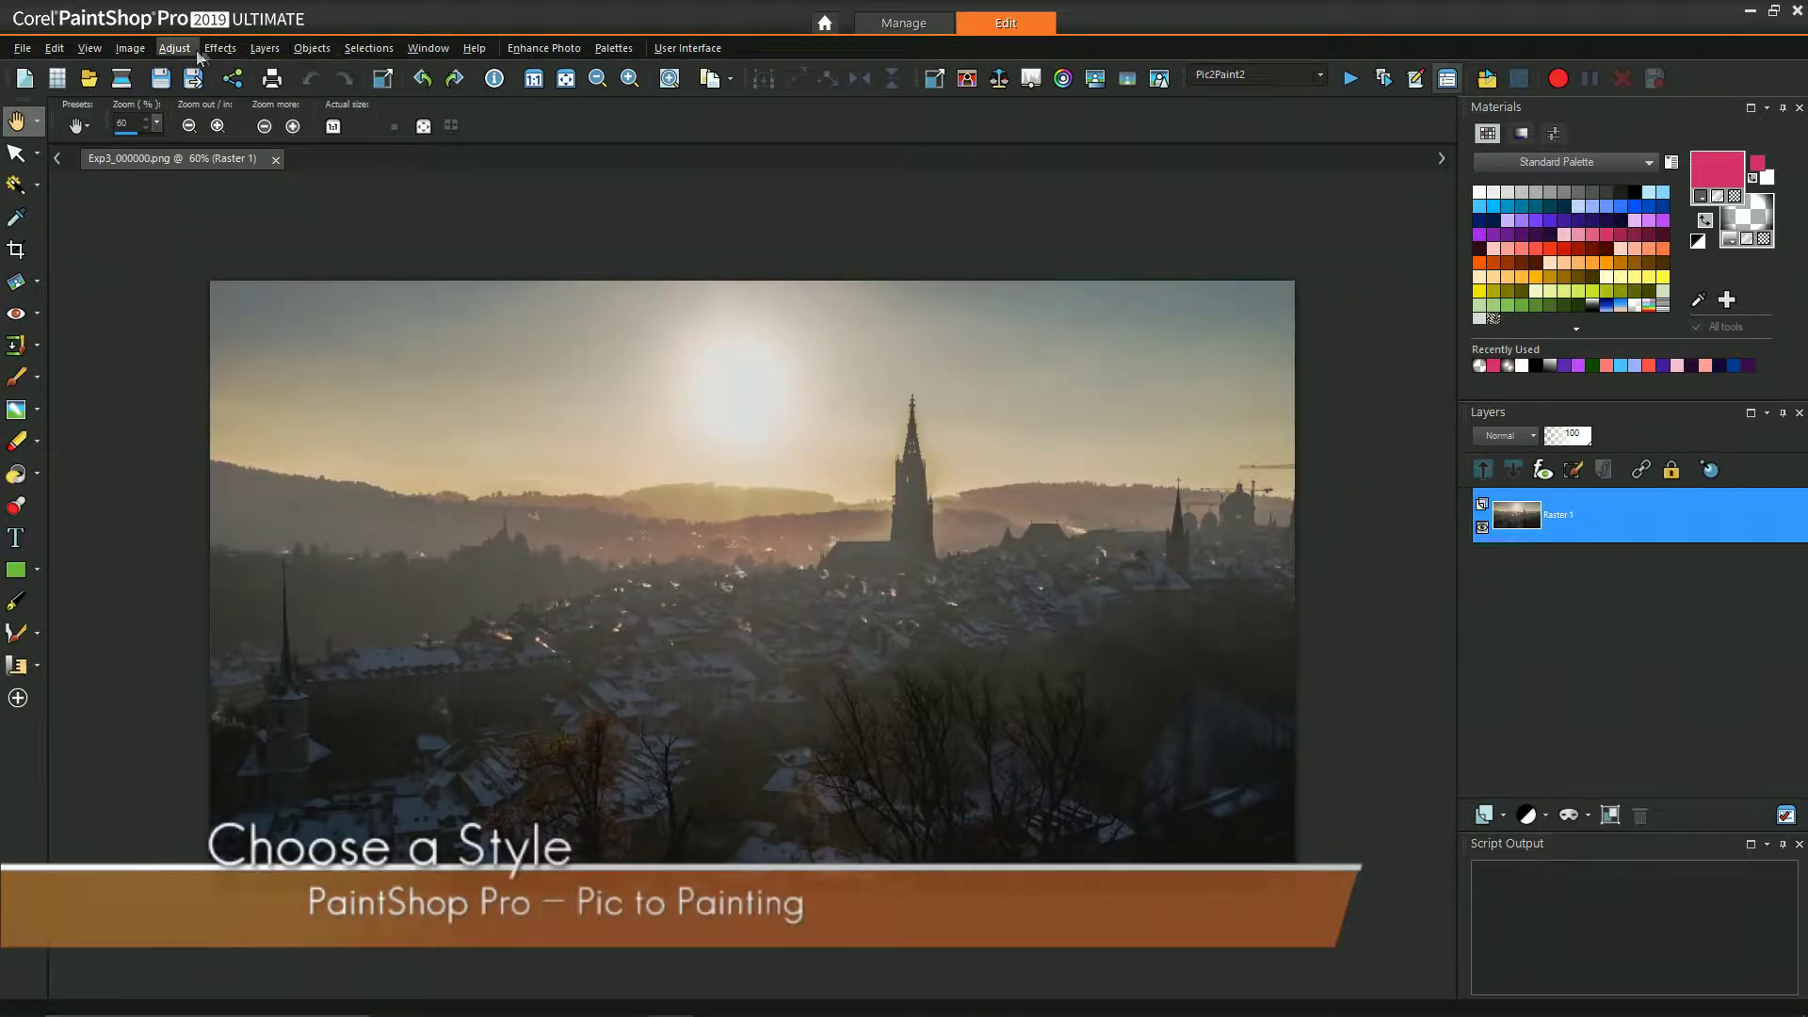
# Run PicToPainting on Exp3_000000.png, scroll to Shades of blue, and preview that style
pyautogui.click(220, 48)
pyautogui.moveTo(347, 435)
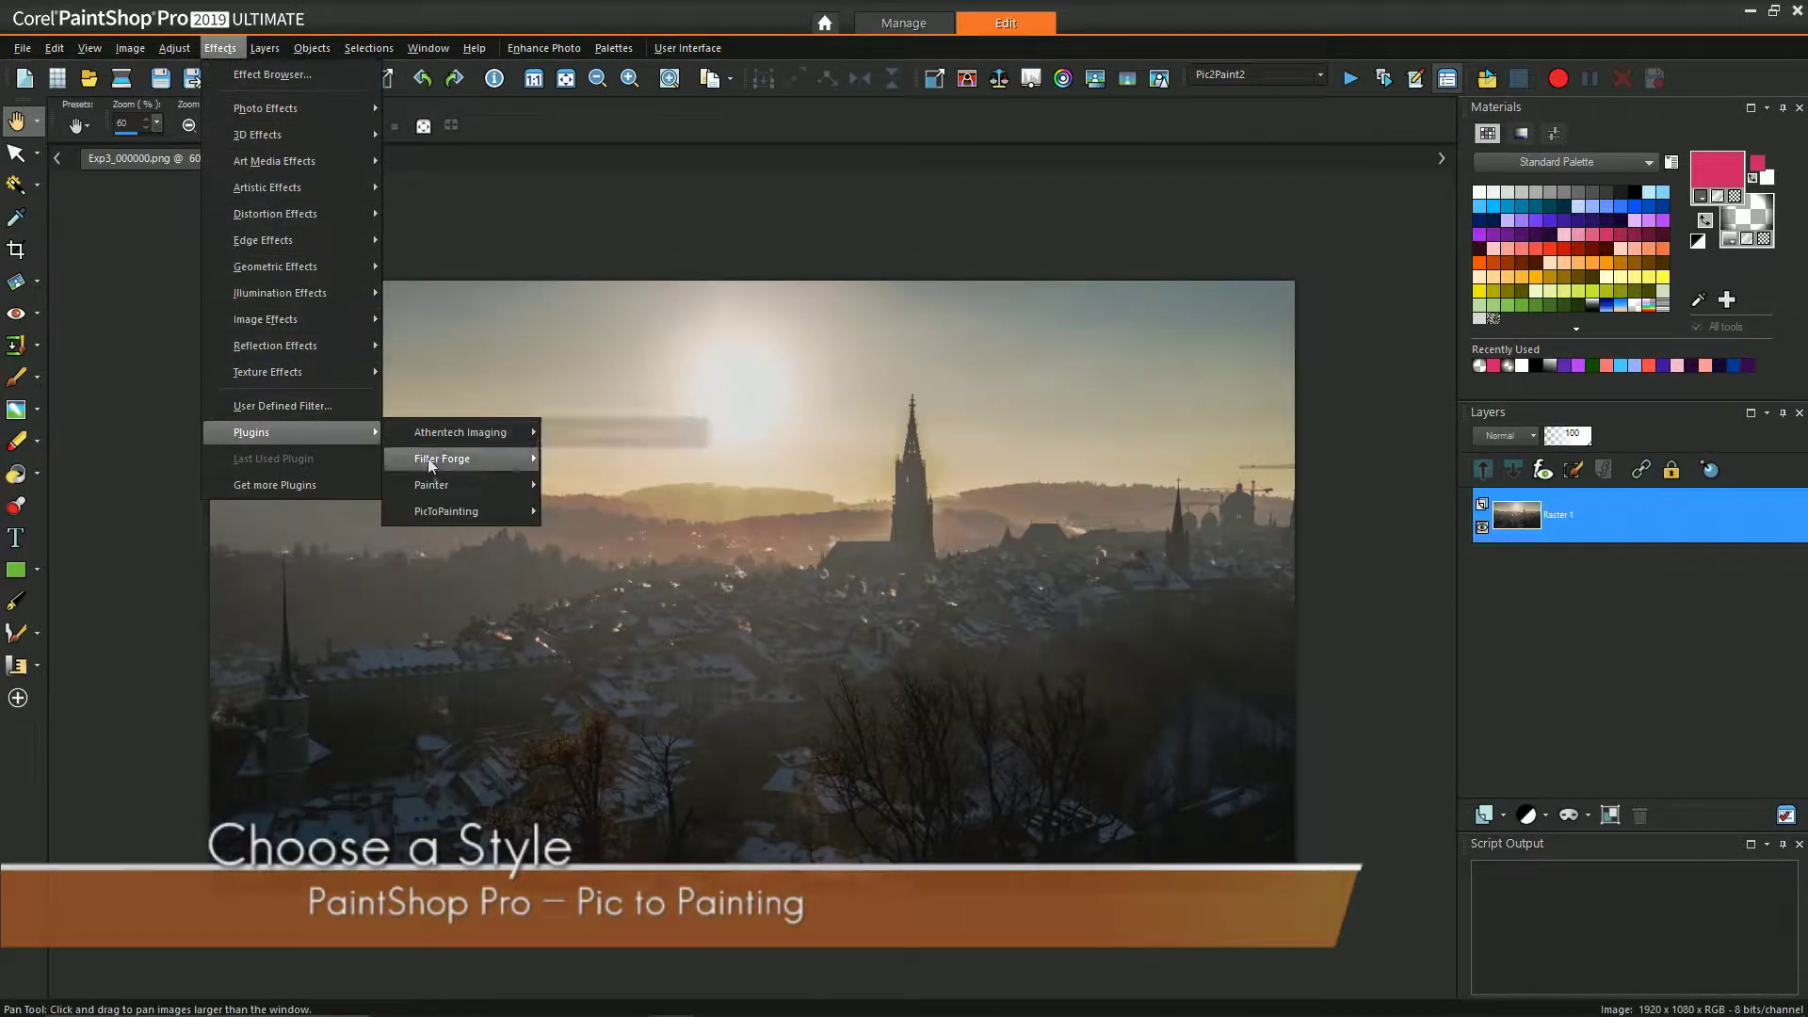
pyautogui.moveTo(461, 511)
pyautogui.click(604, 514)
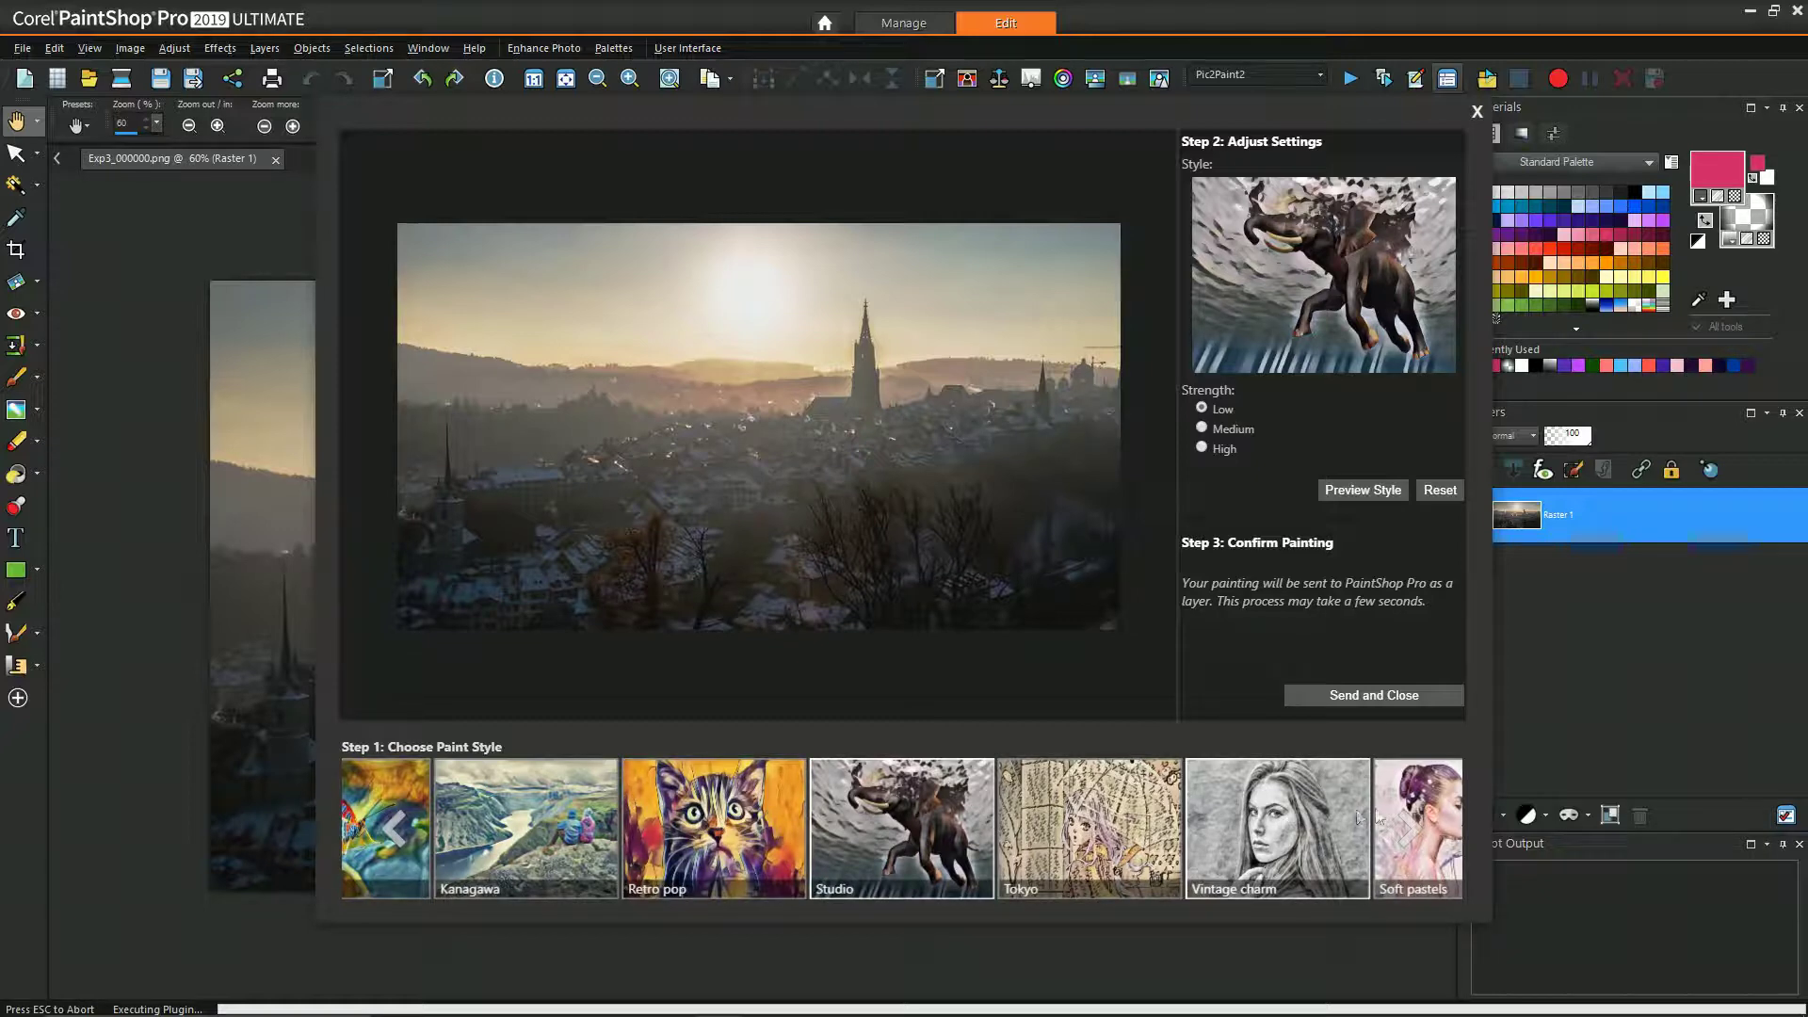
pyautogui.click(1420, 829)
pyautogui.click(1419, 833)
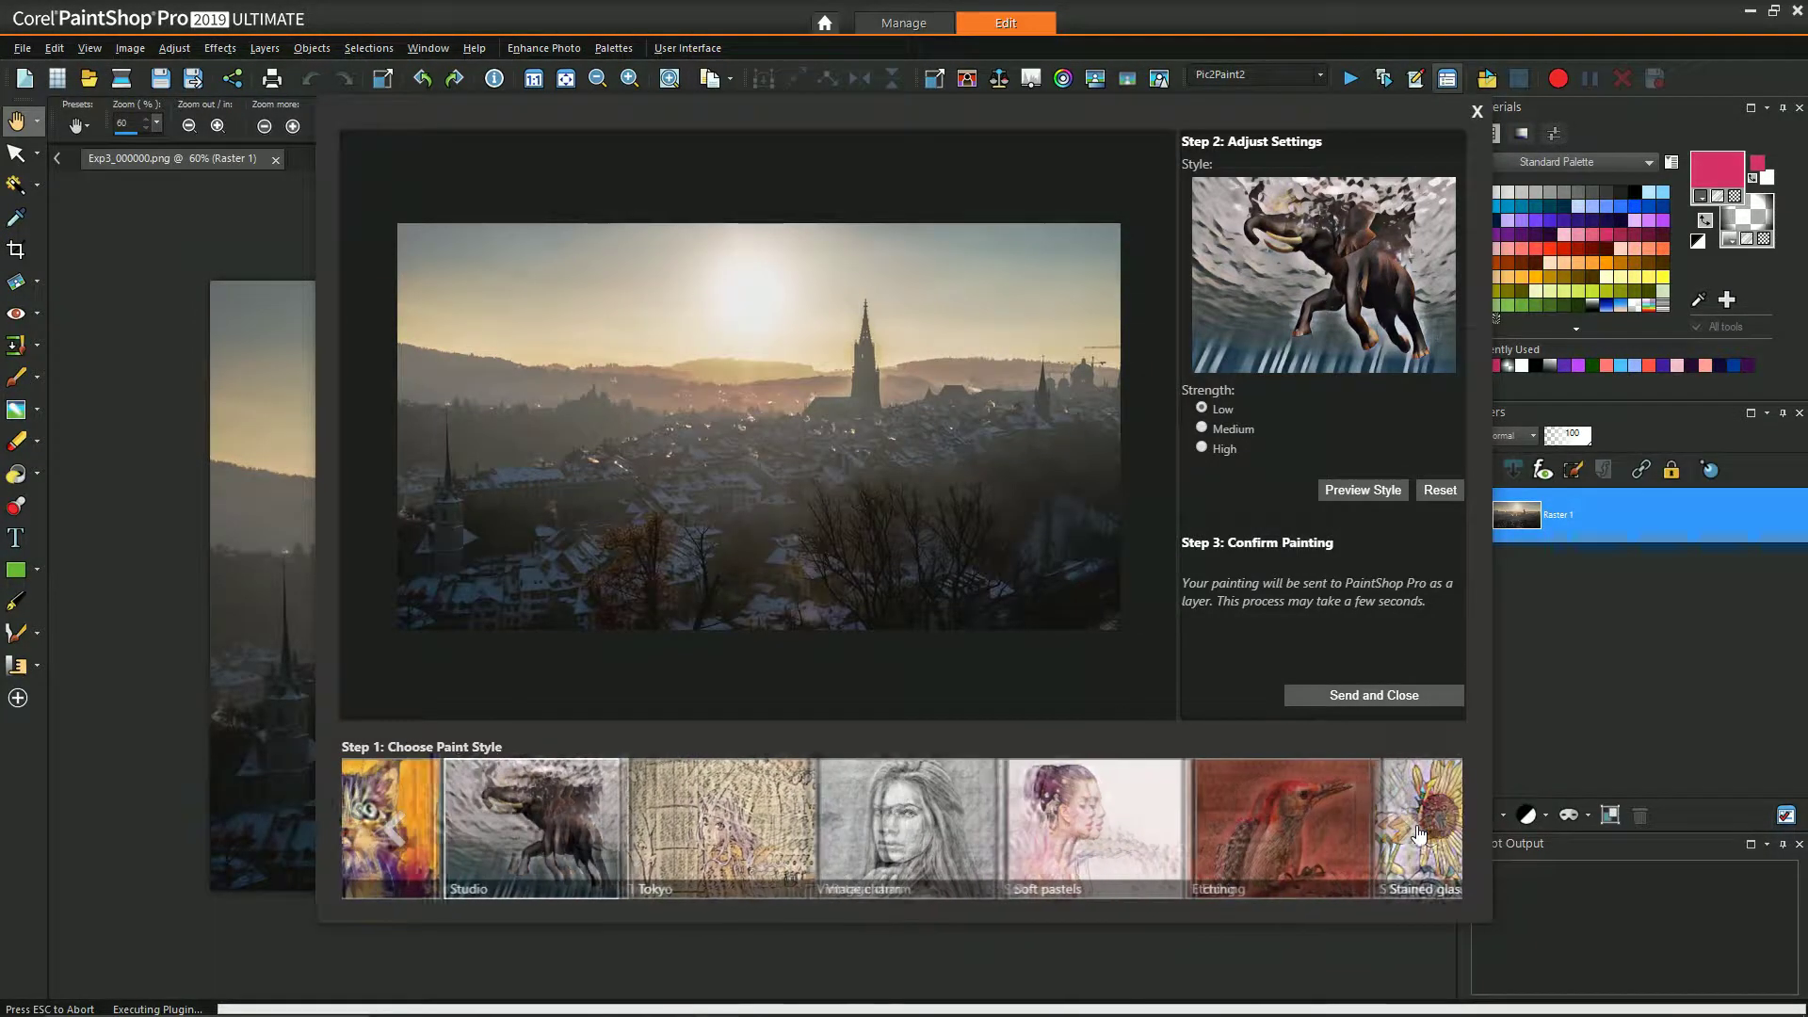
pyautogui.click(1419, 833)
pyautogui.click(1419, 833)
pyautogui.click(1235, 850)
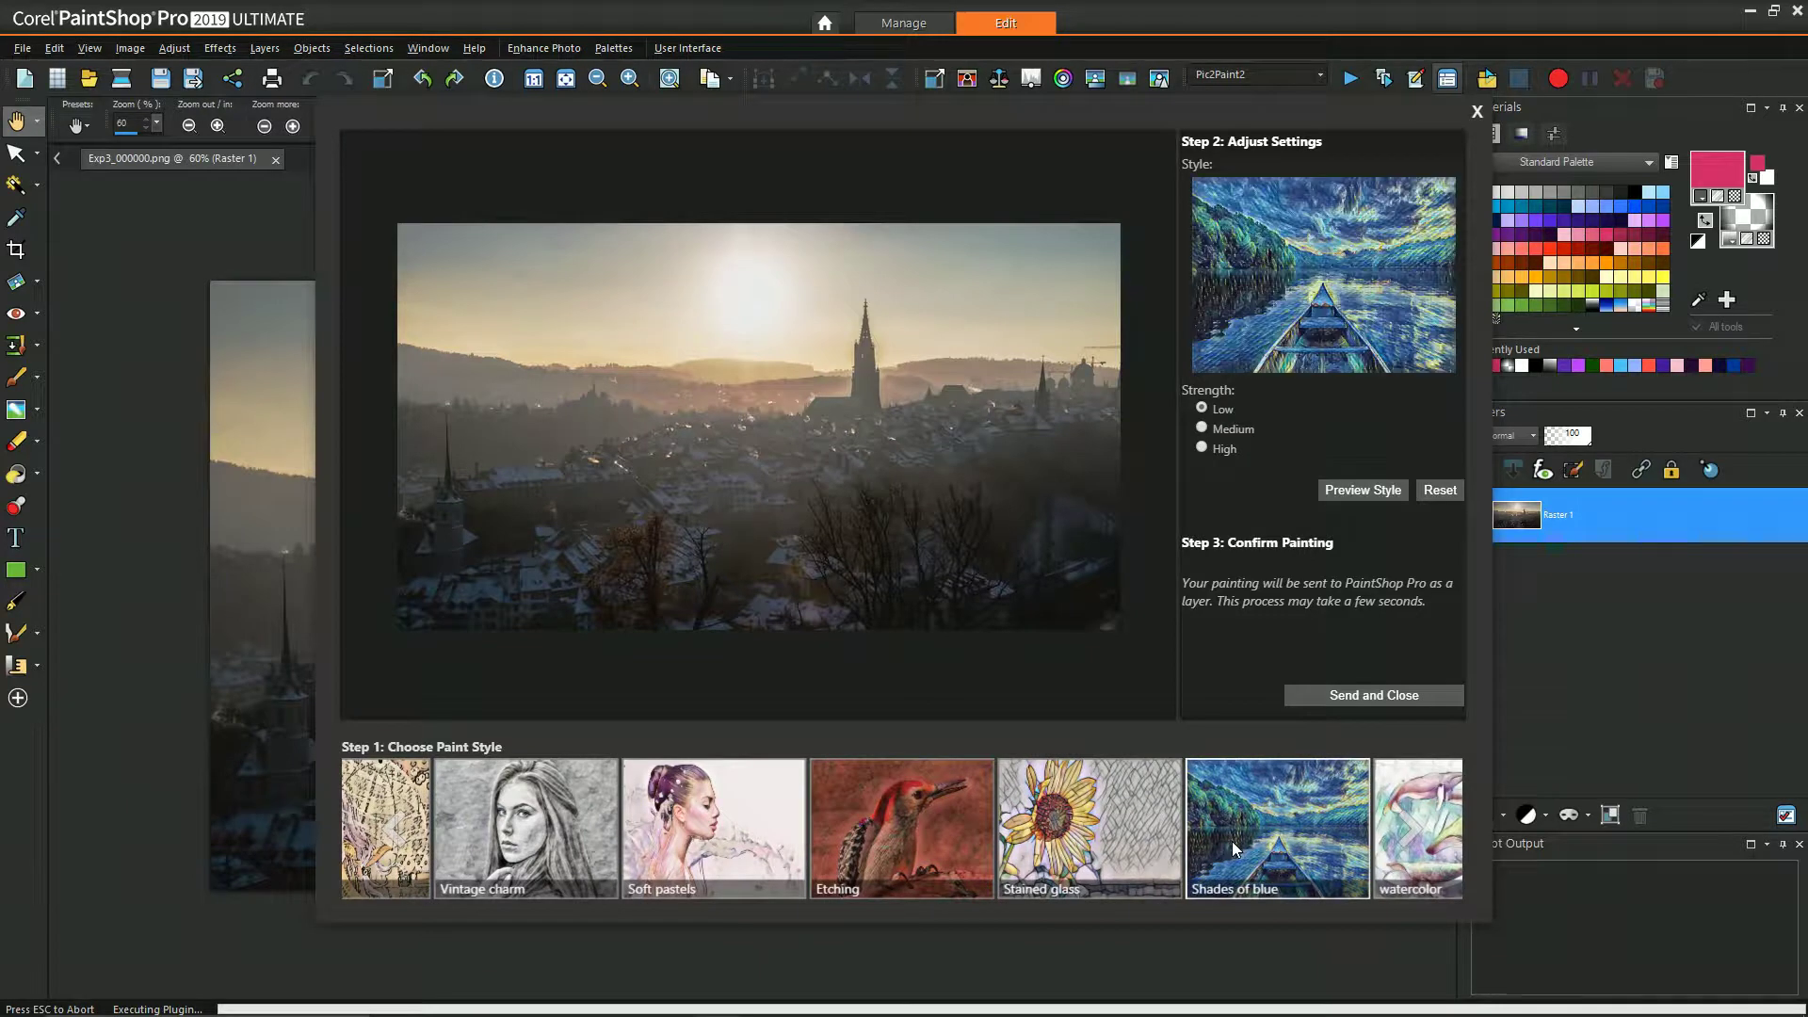
pyautogui.click(1363, 490)
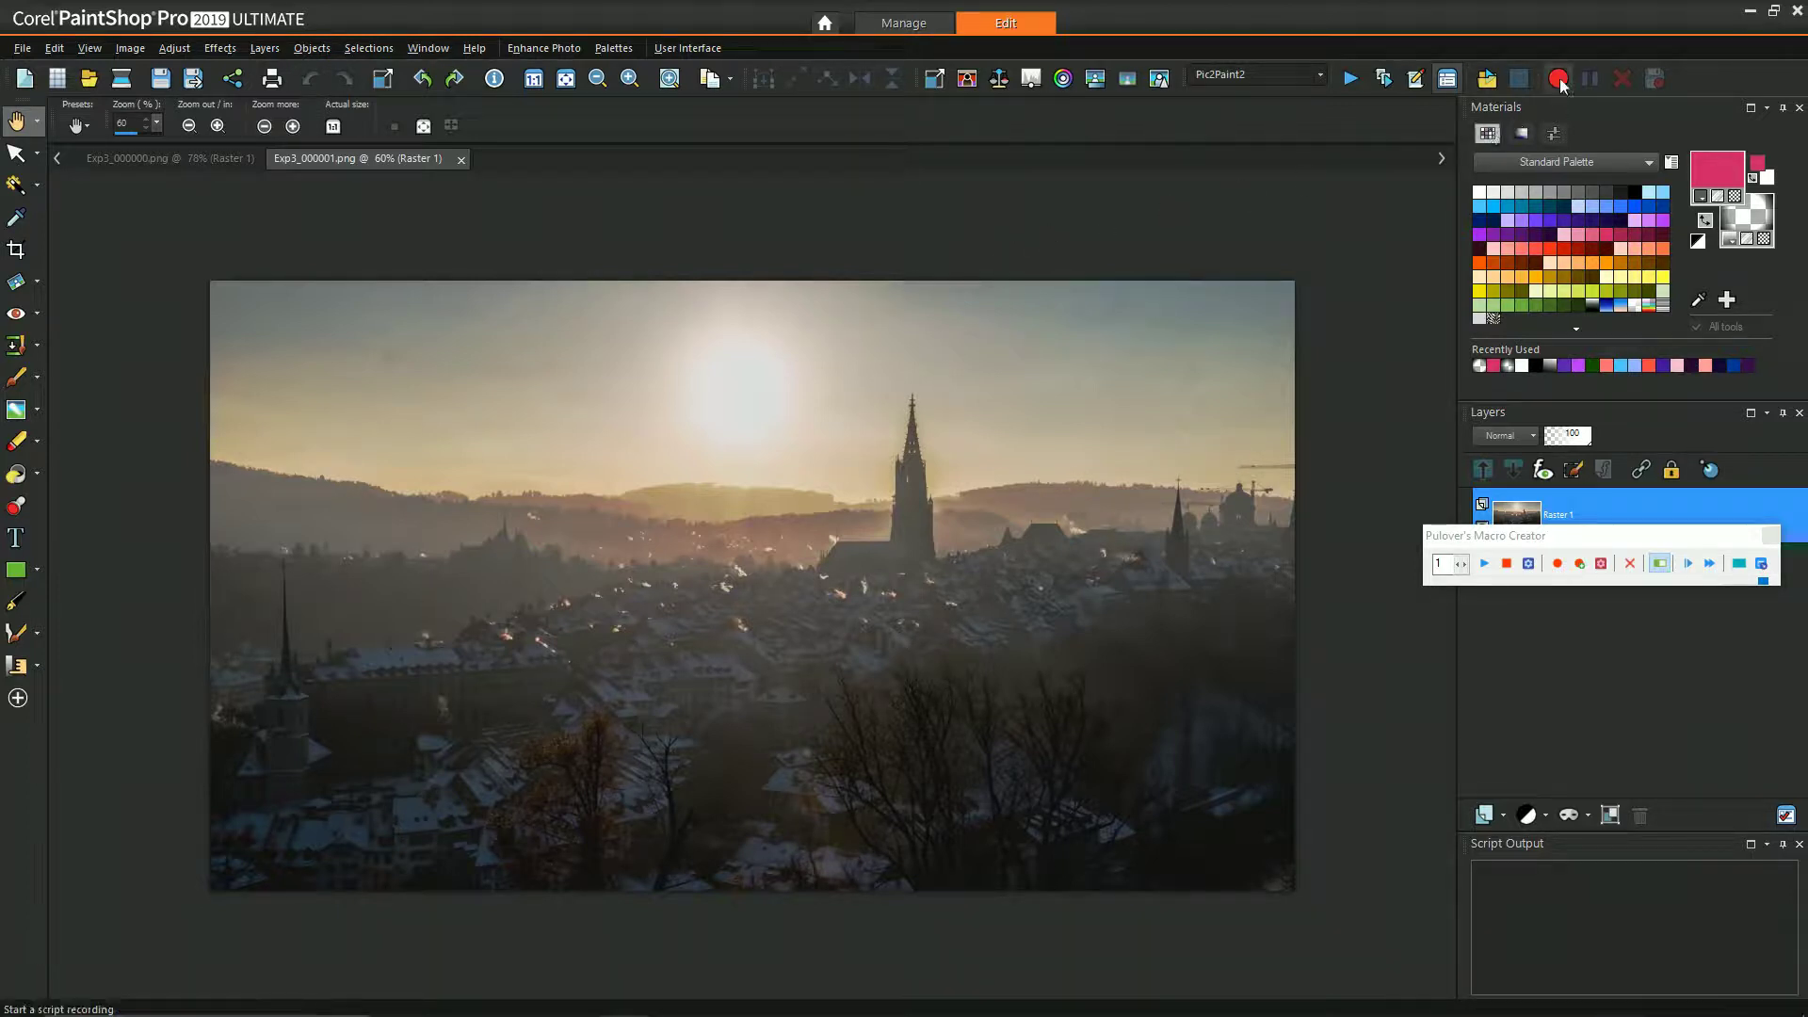
# Record a script applying Pic to Painting's Shades of blue style to Exp3_000001.png
pyautogui.click(1558, 79)
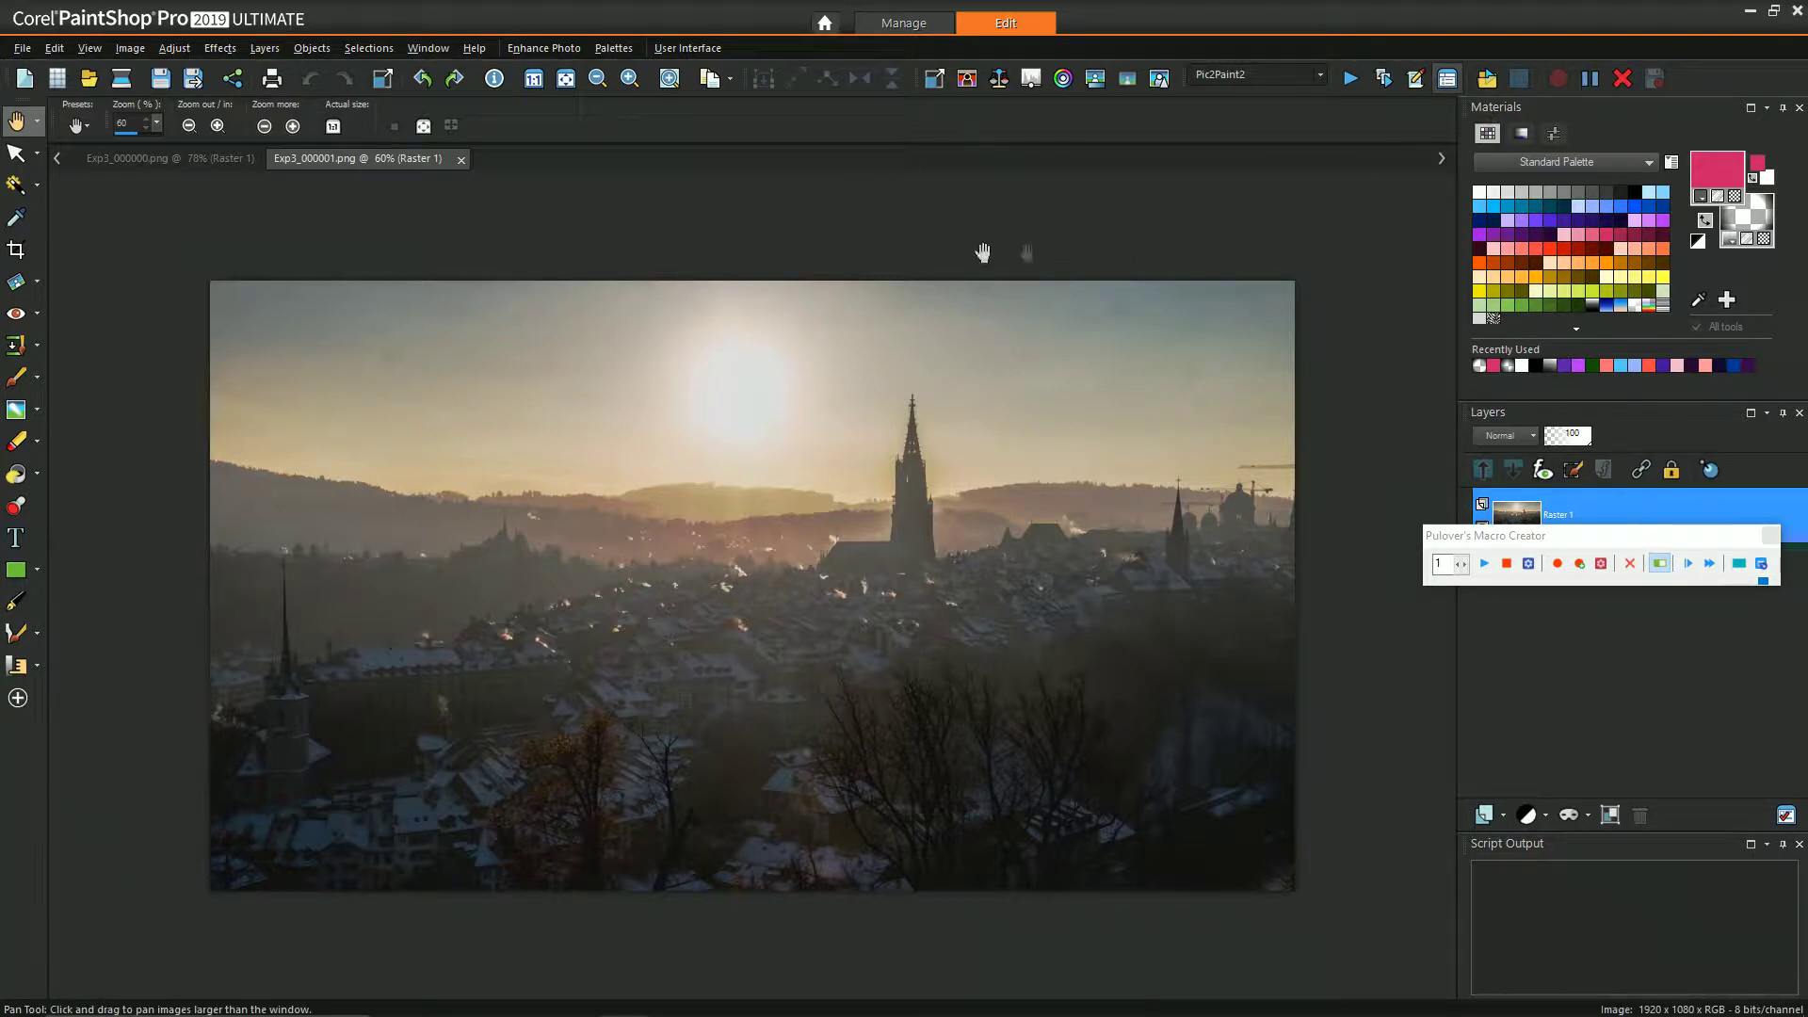
pyautogui.click(229, 50)
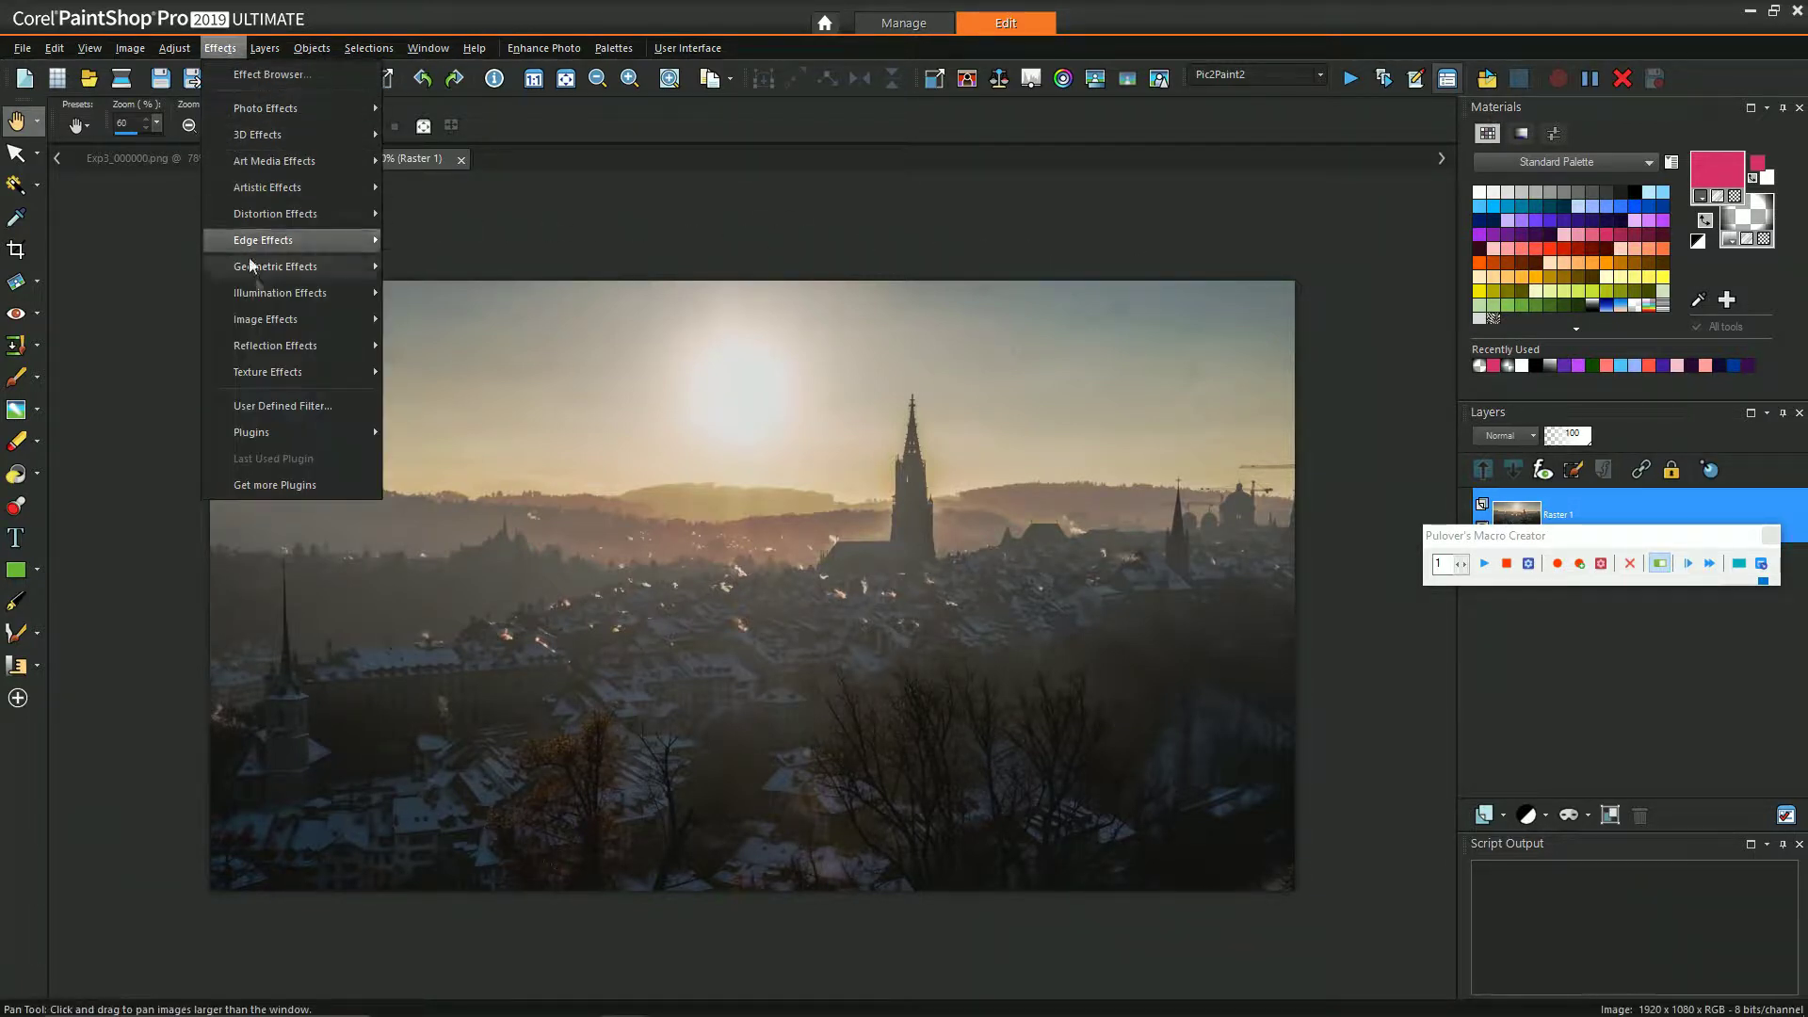
pyautogui.moveTo(302, 432)
pyautogui.moveTo(462, 511)
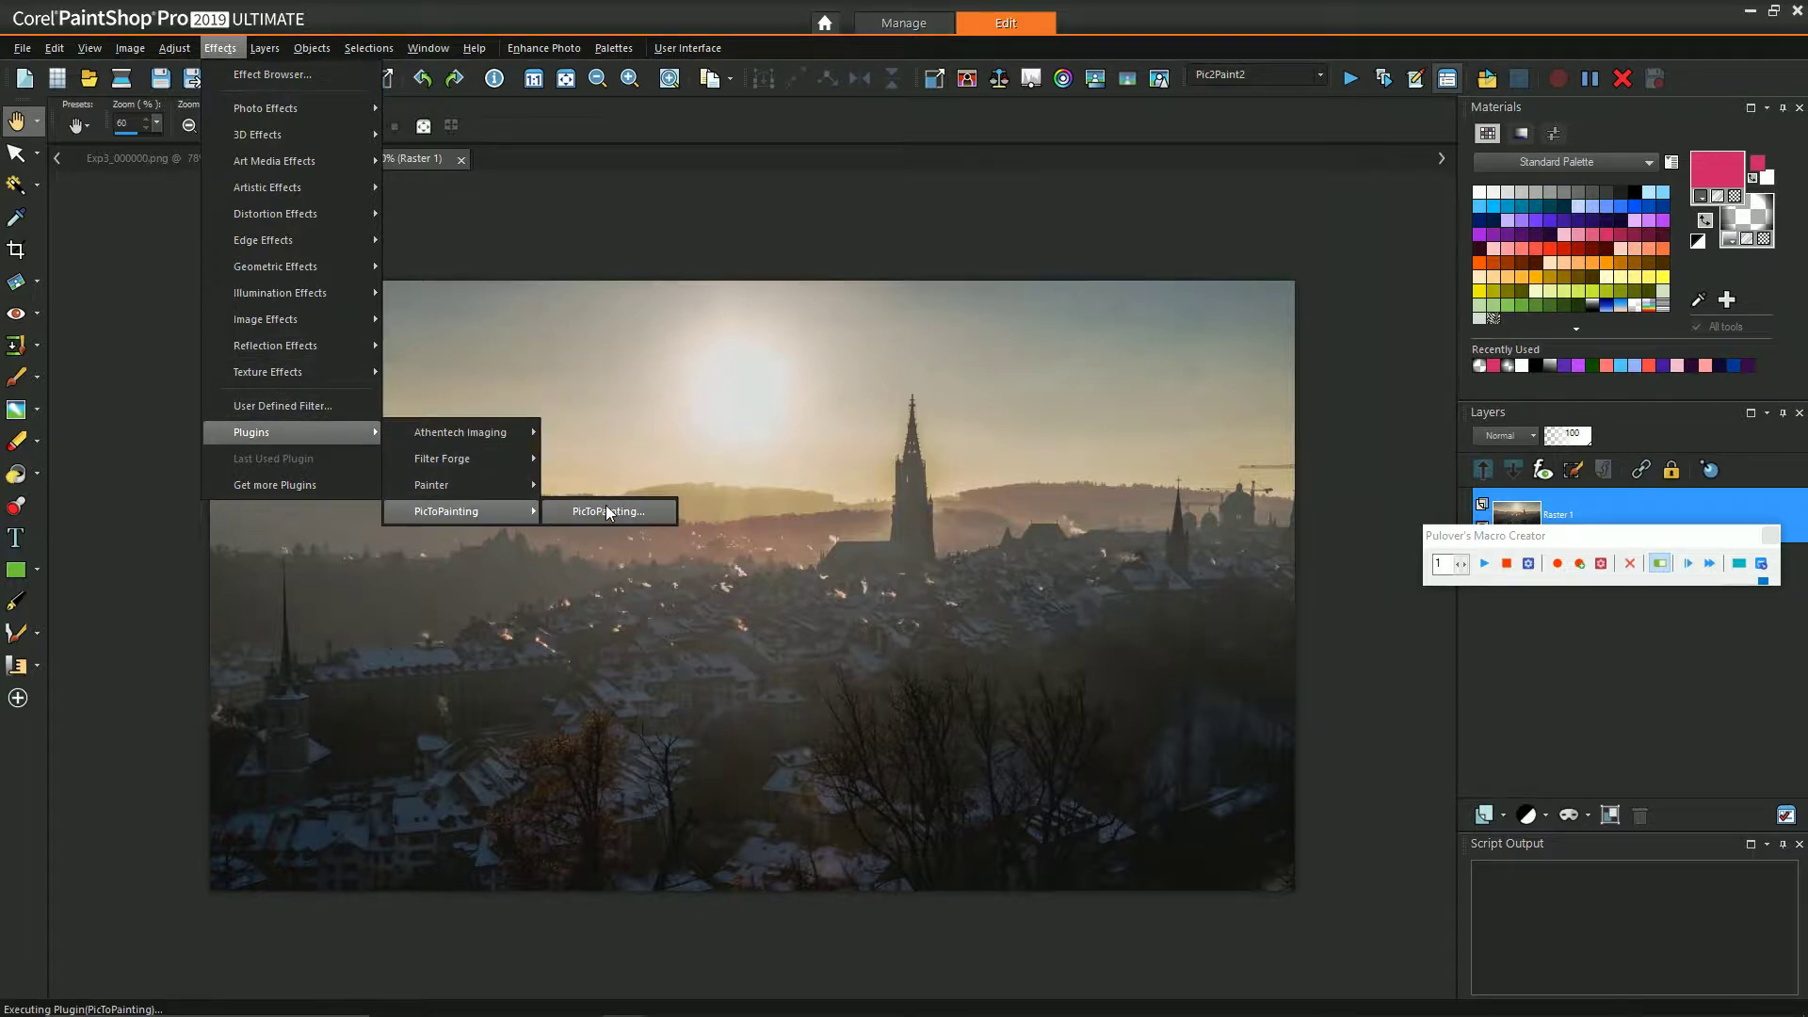
pyautogui.click(602, 512)
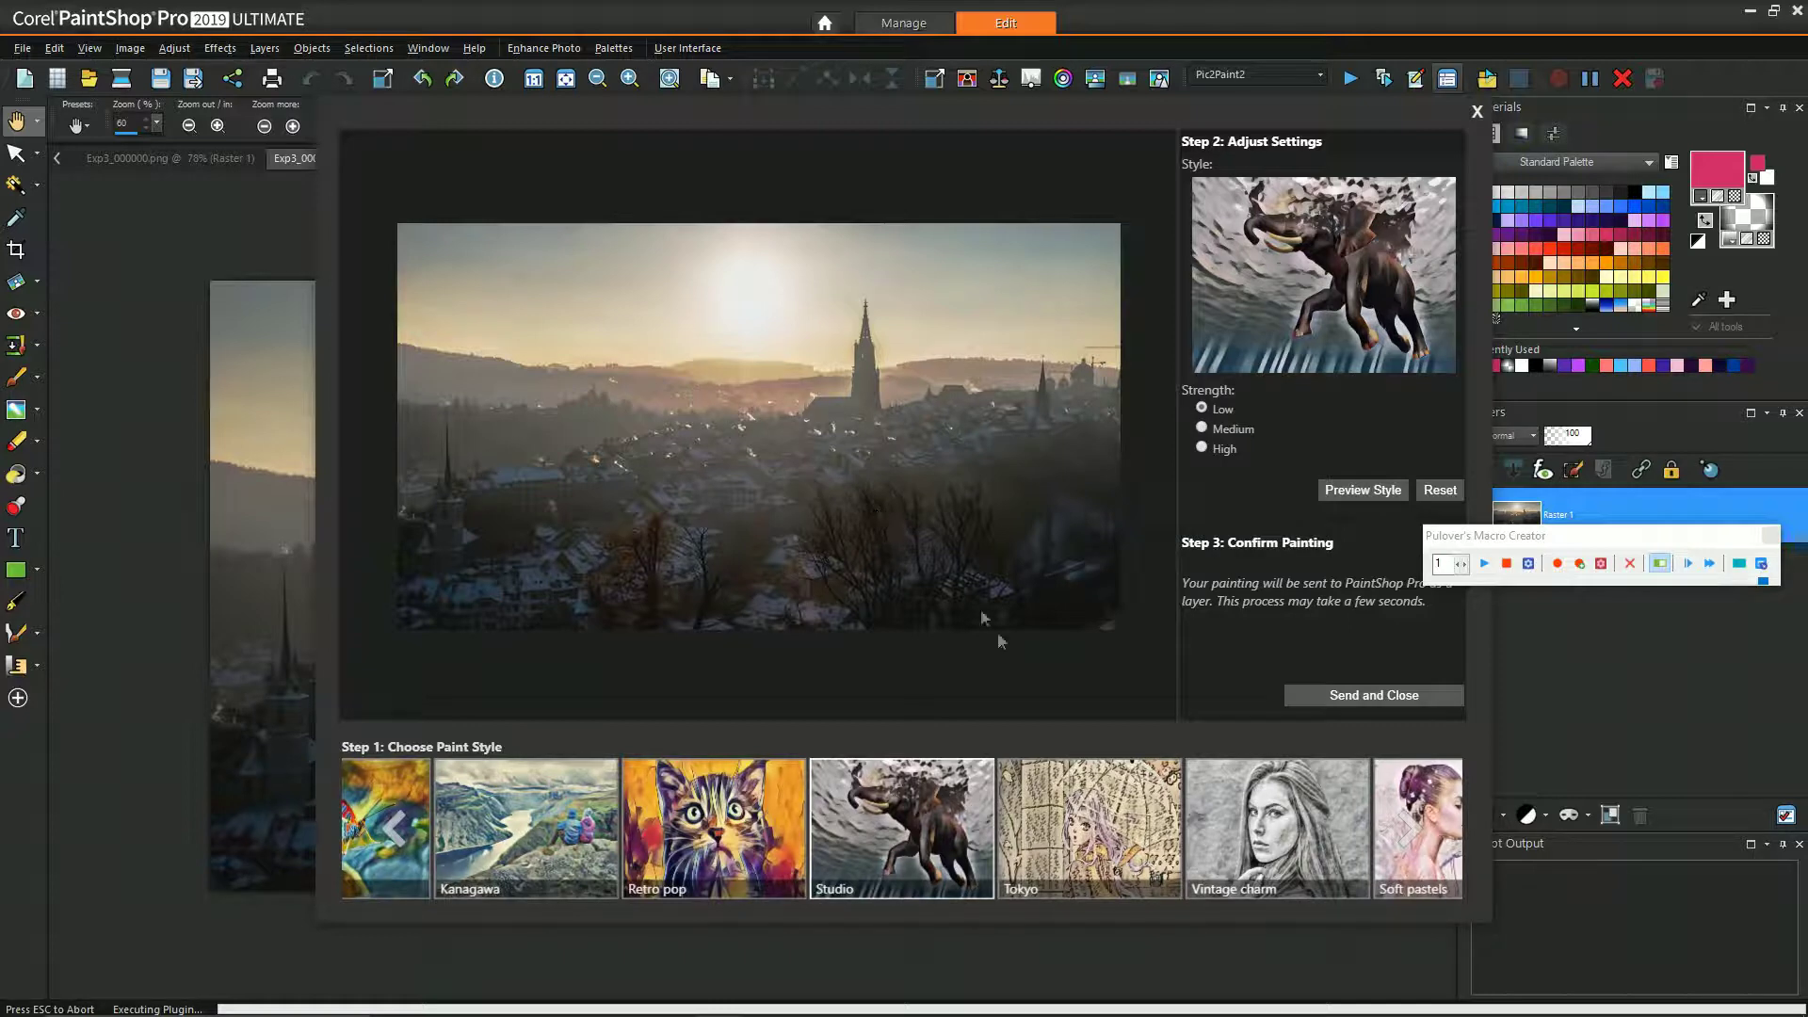
pyautogui.click(1424, 837)
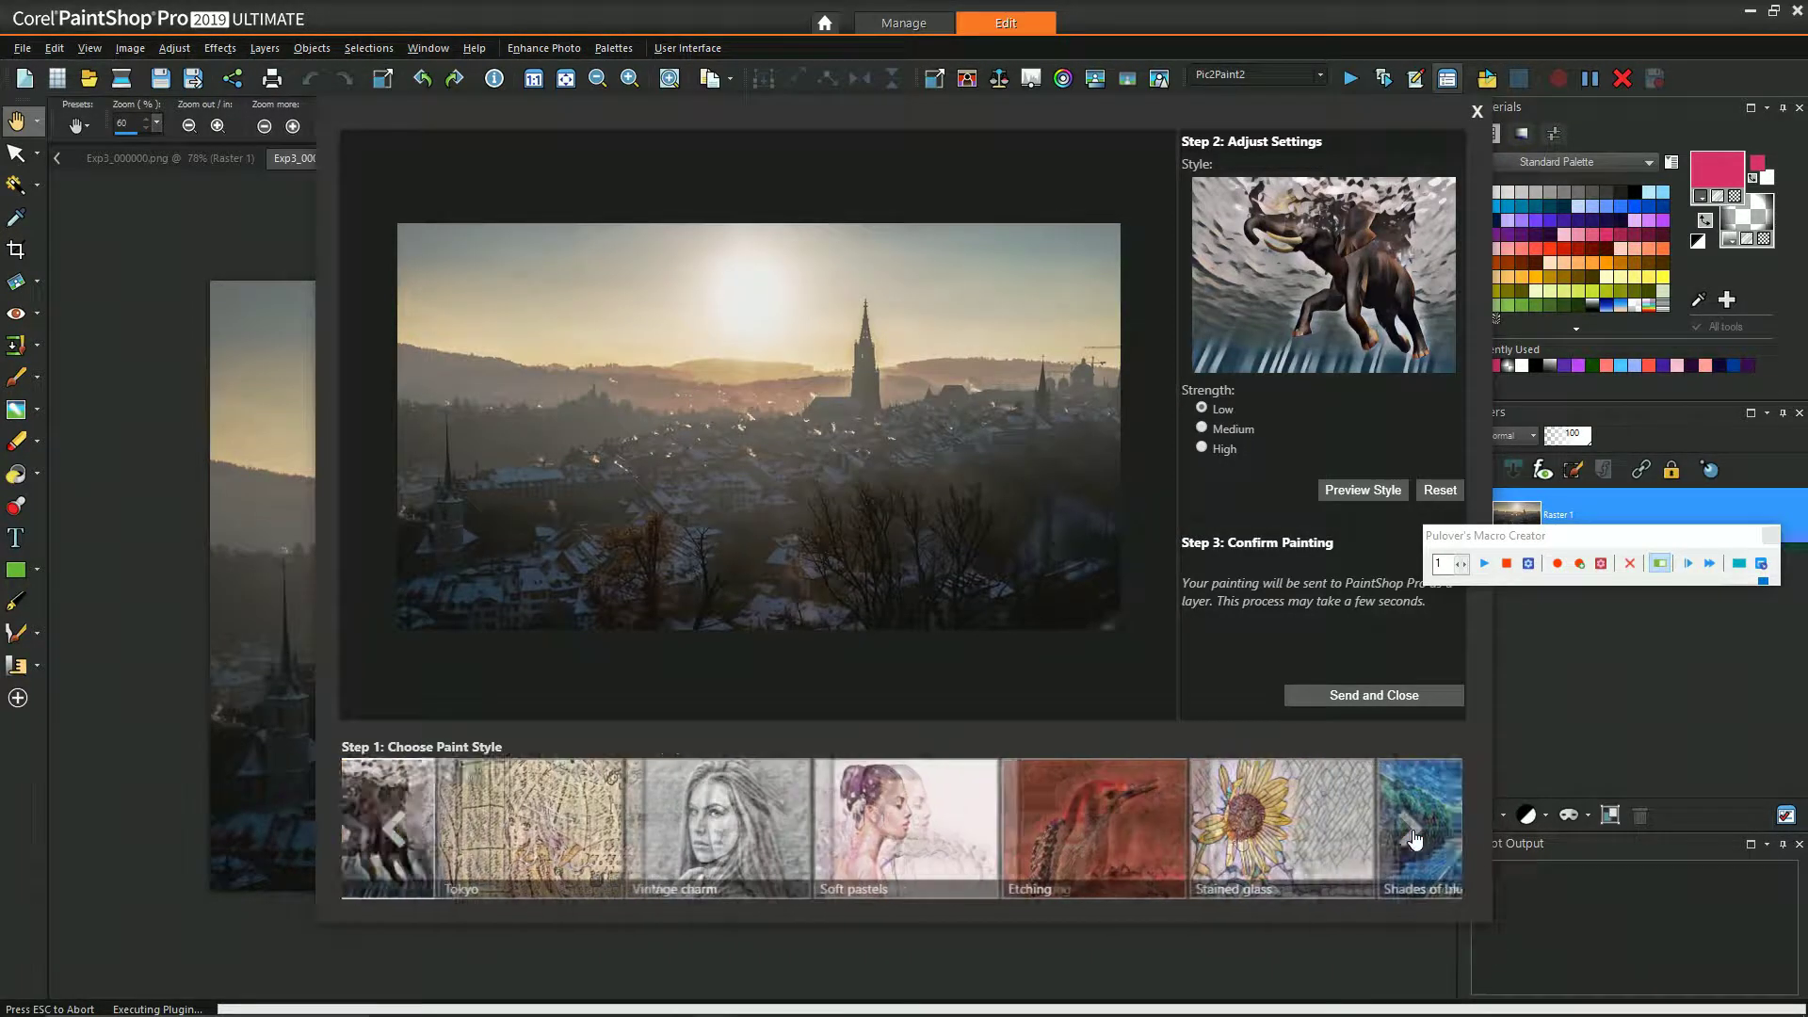
pyautogui.click(1272, 801)
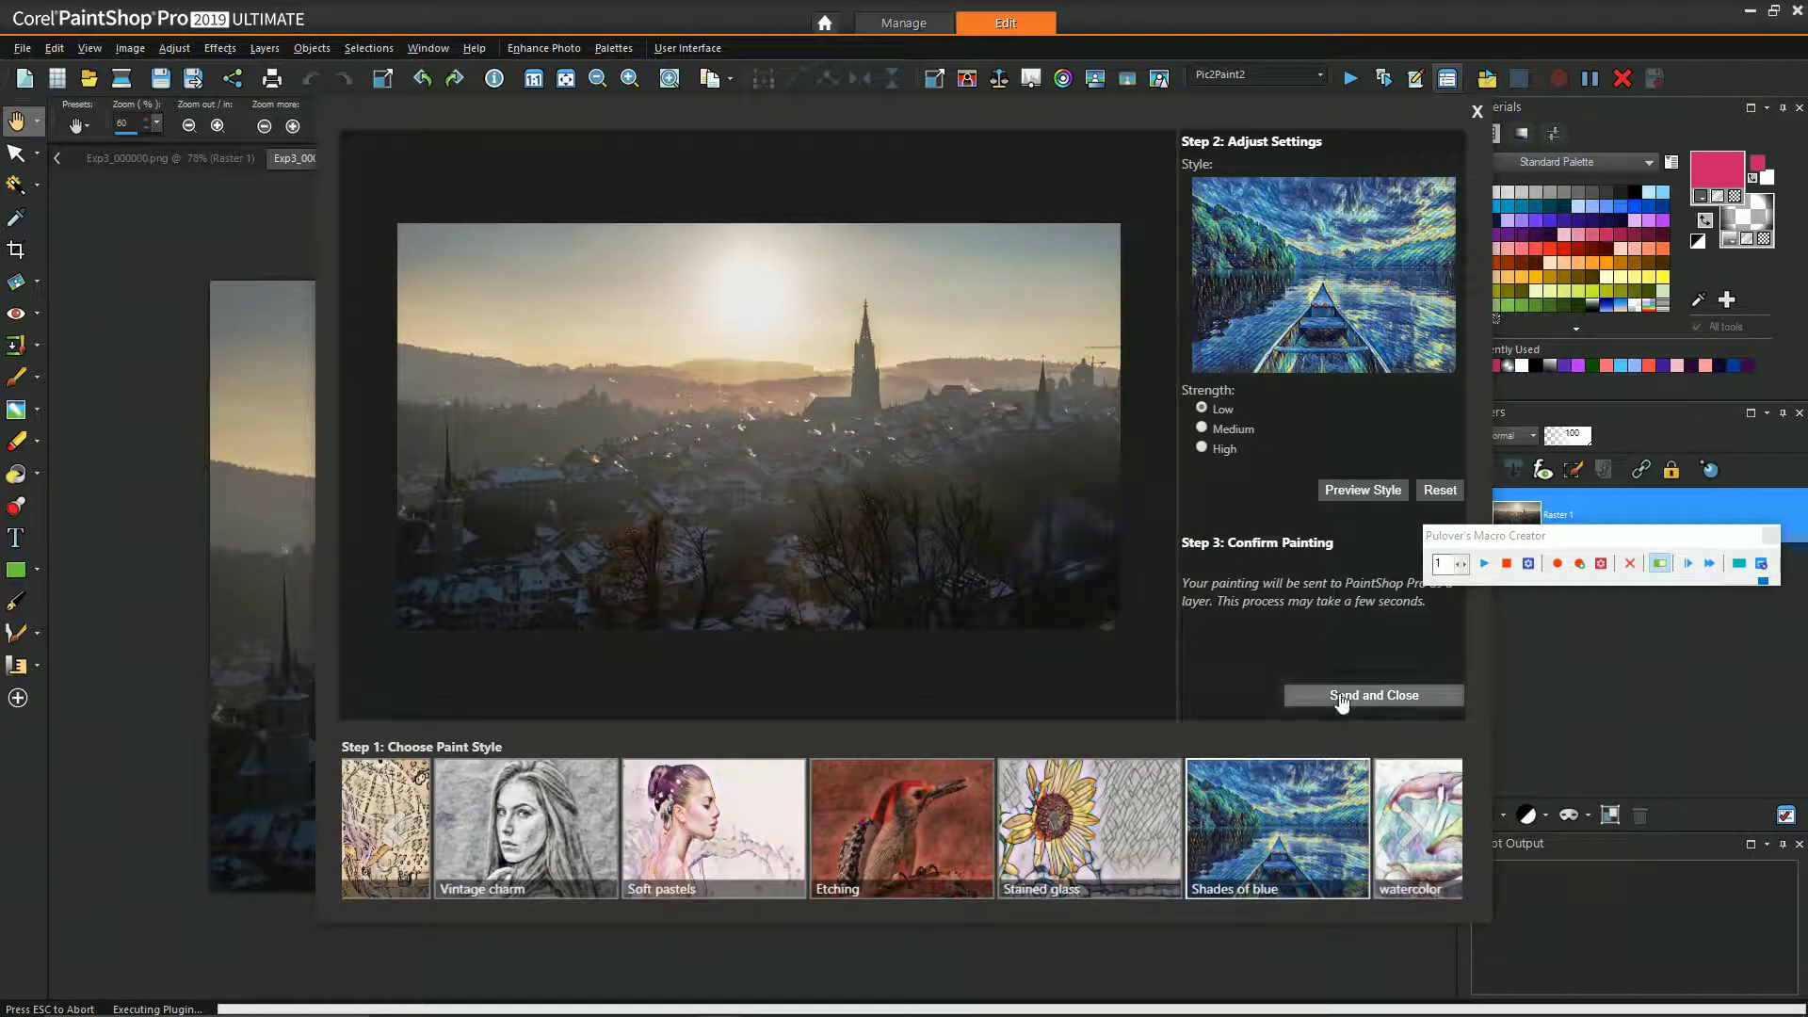
pyautogui.click(1374, 695)
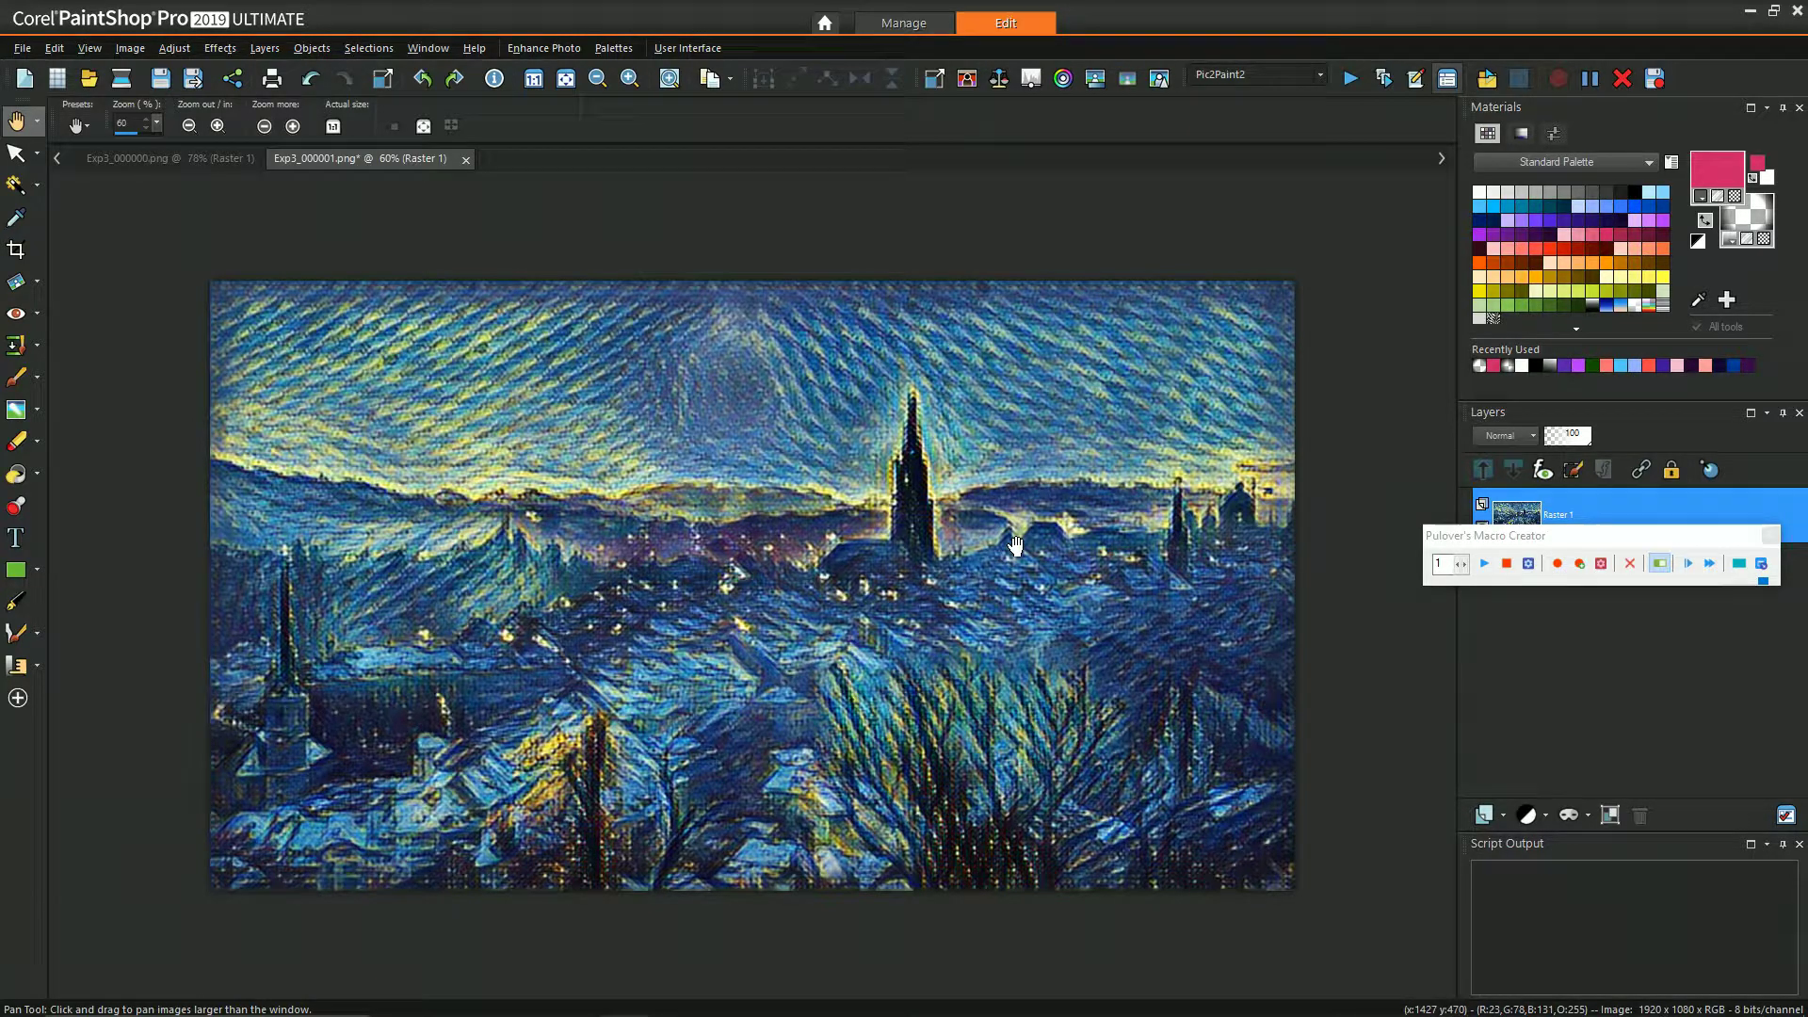
# Save the recorded steps as the script Pic2PaintTutorial
pyautogui.click(1655, 78)
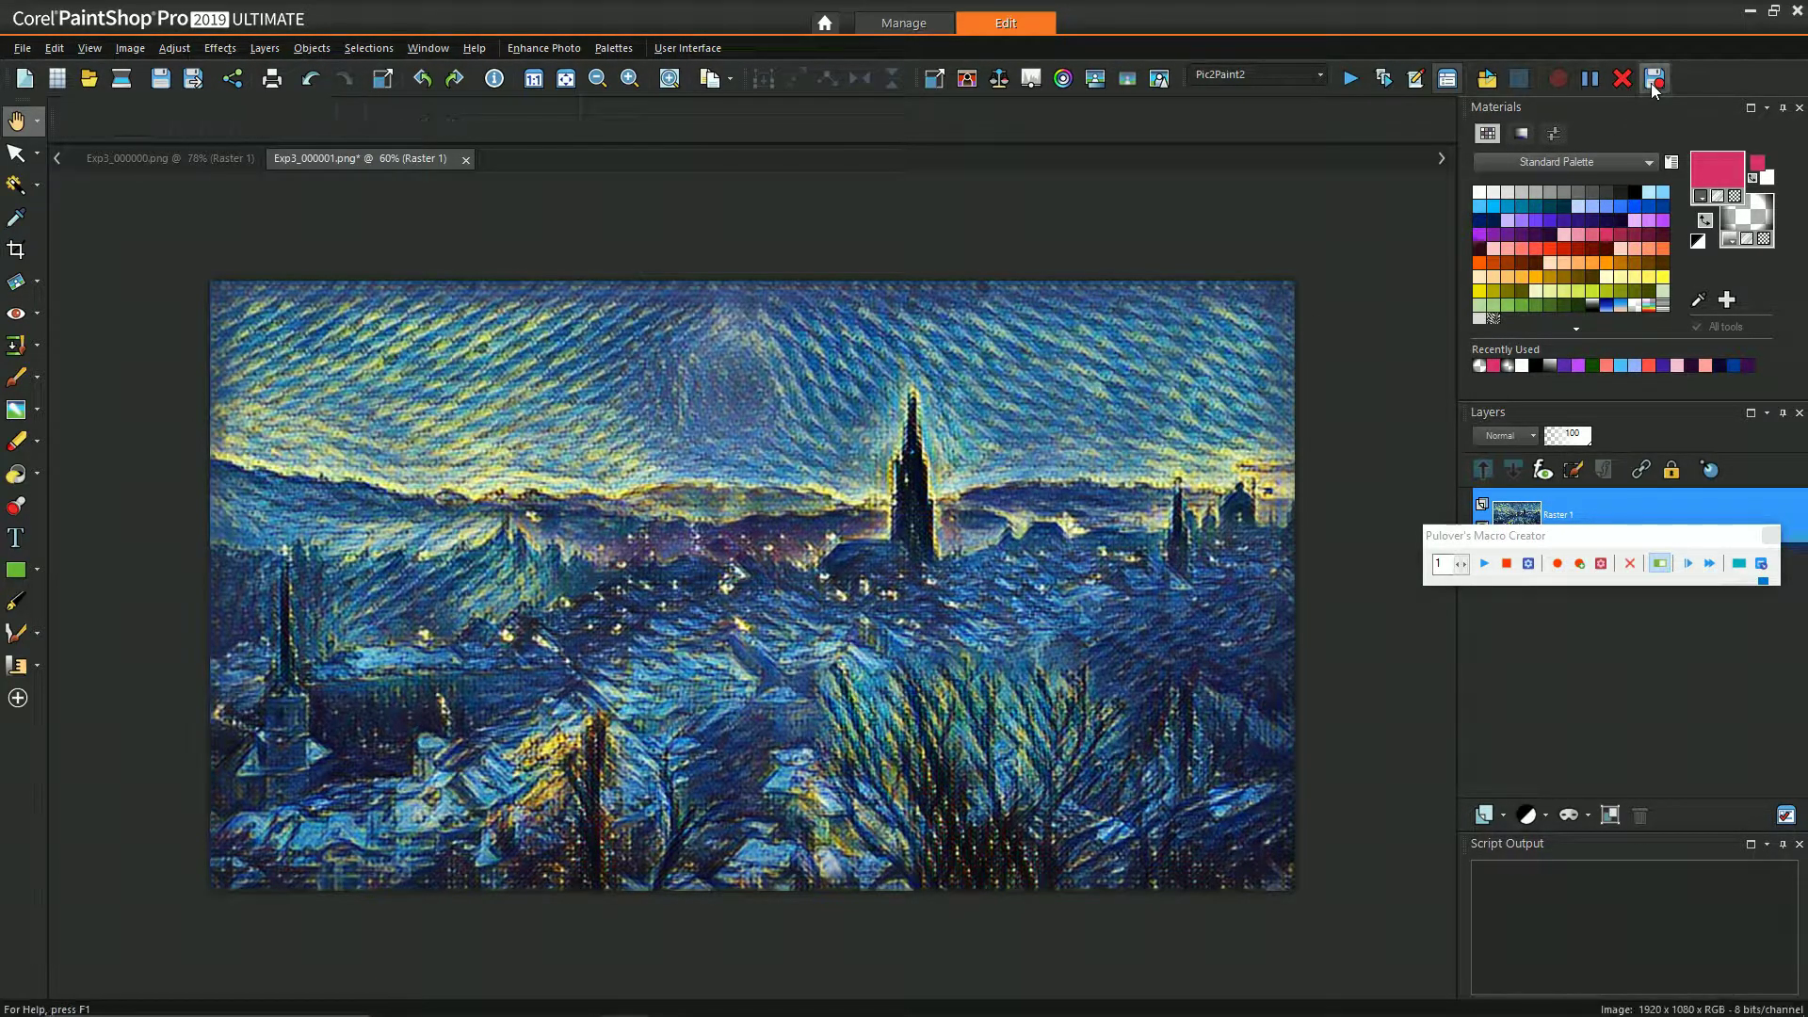
pyautogui.moveTo(942, 565); pyautogui.dragTo(738, 572)
pyautogui.write('Pic2Paint2')
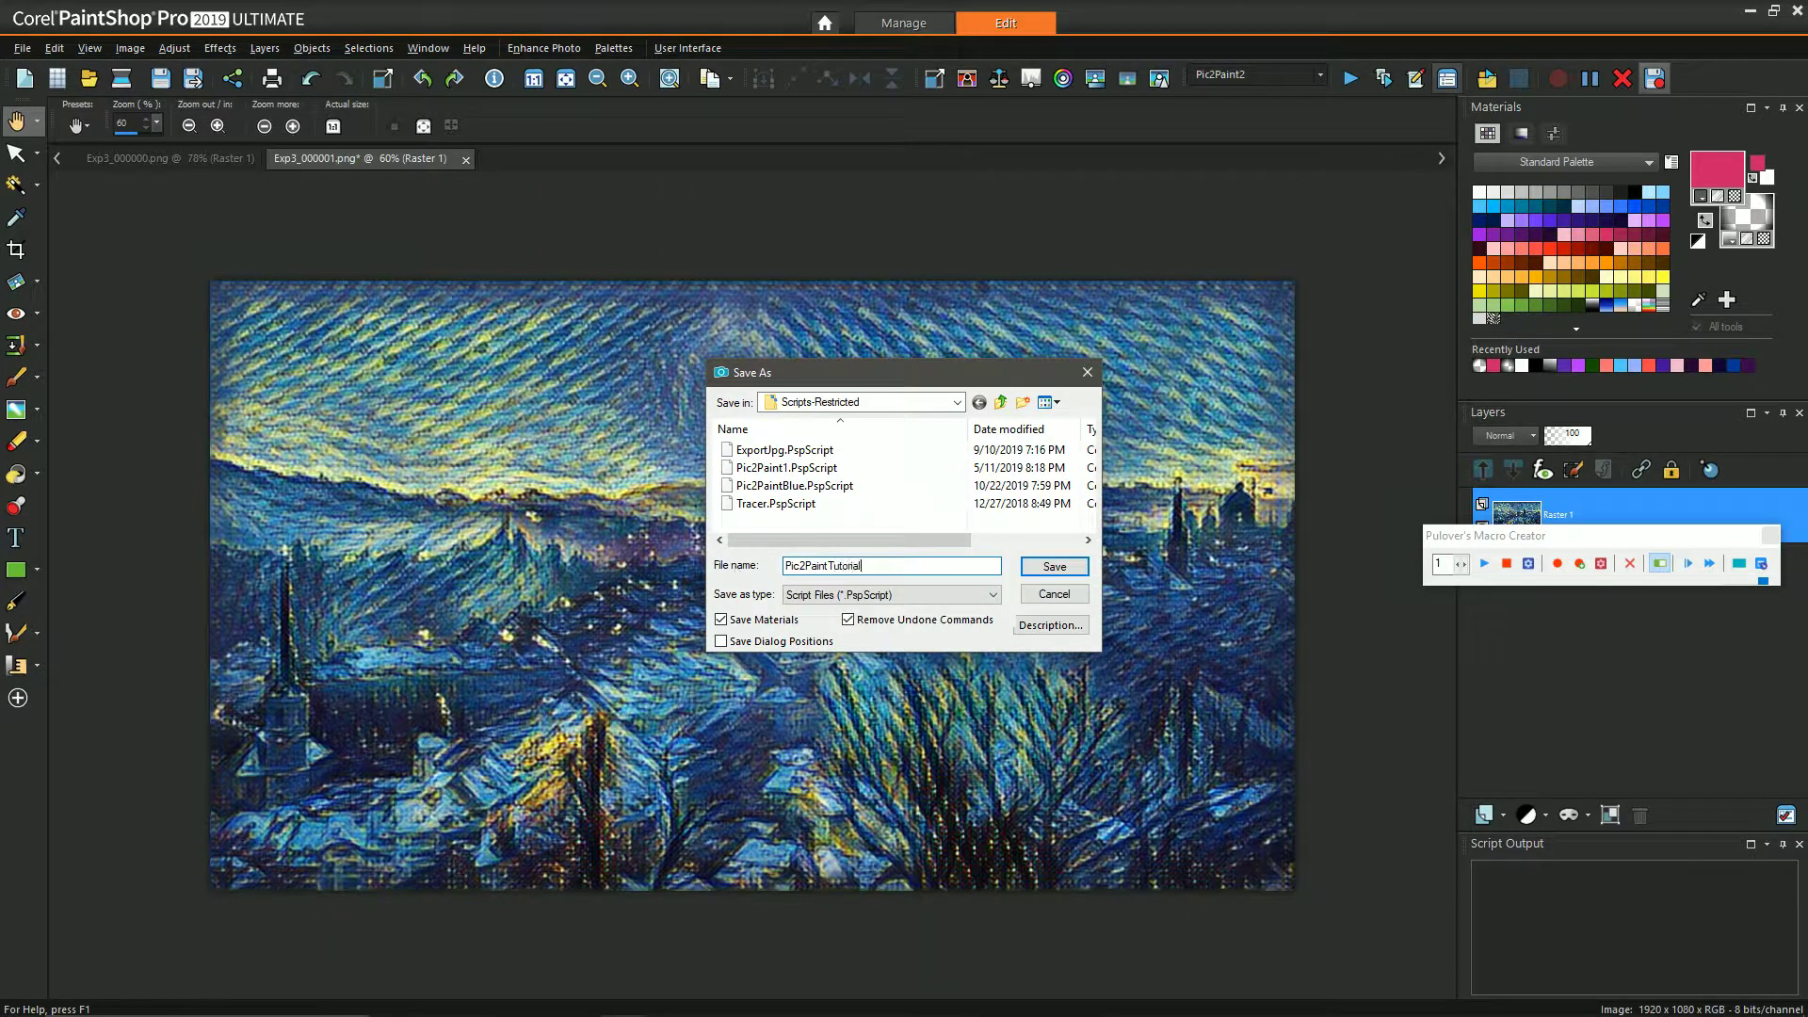
pyautogui.press('Return')
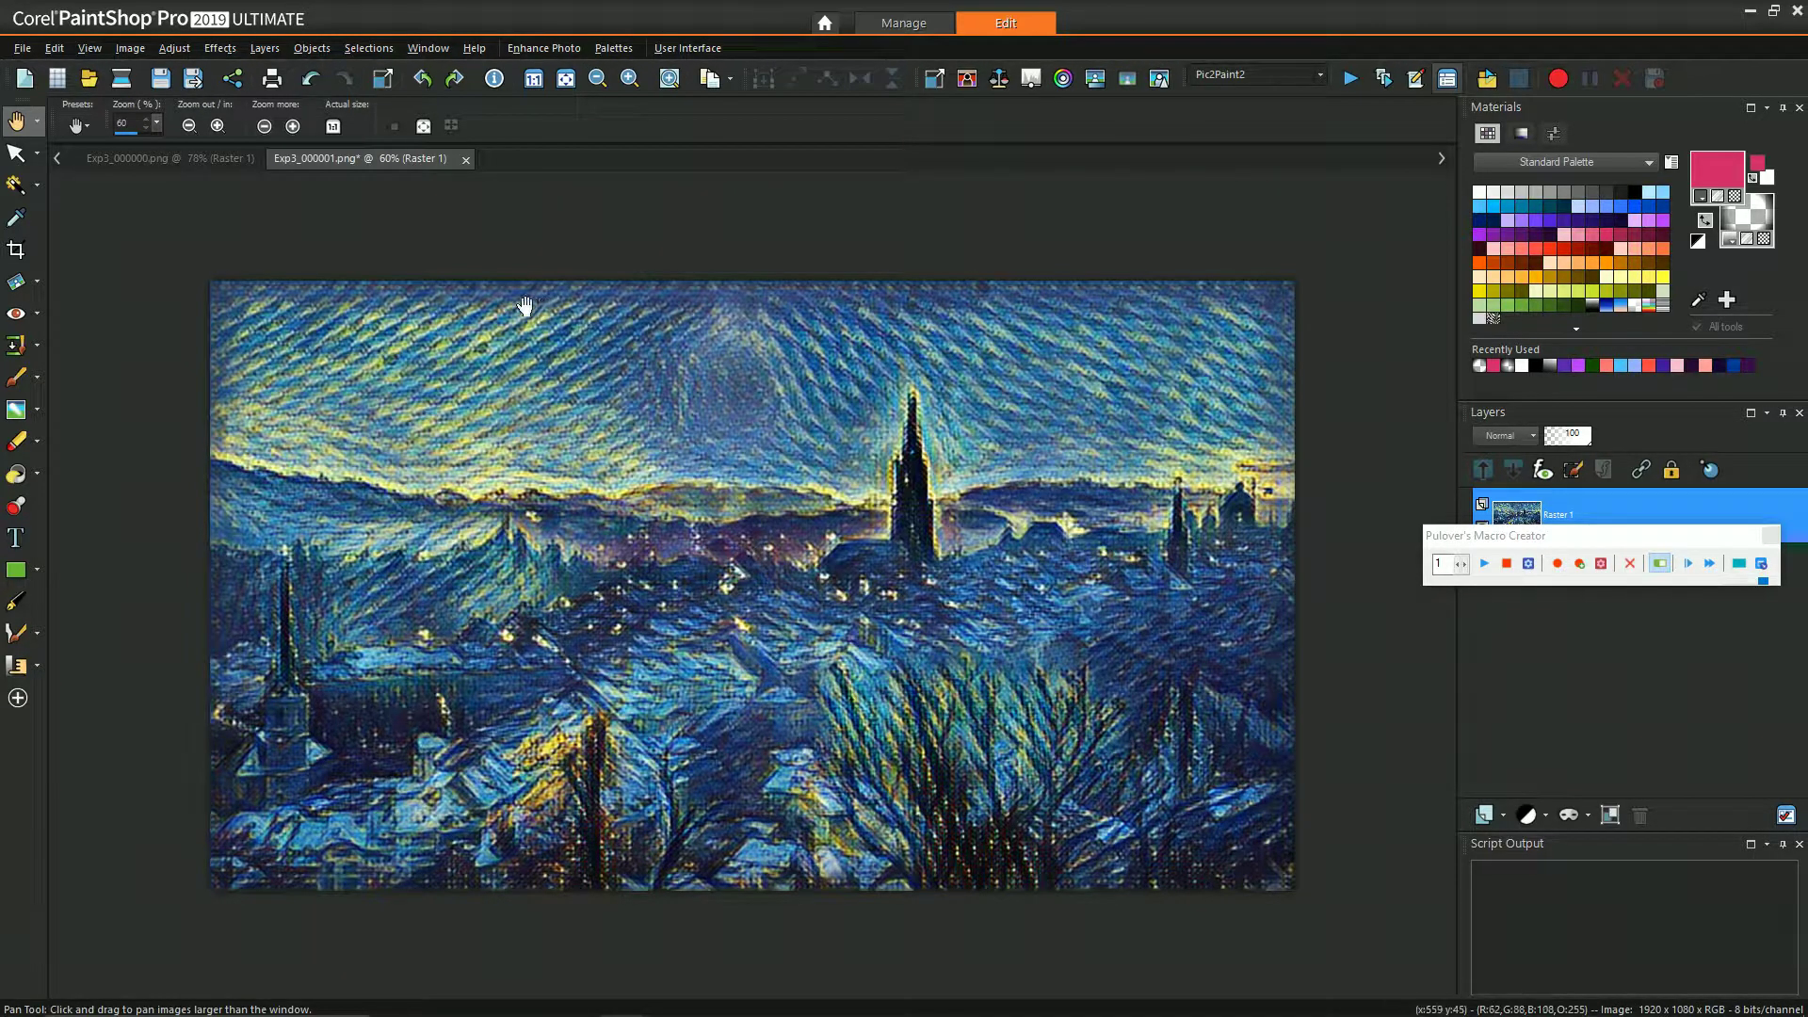
# Close both frames without saving, then open File > Batch Process
pyautogui.click(465, 159)
pyautogui.click(907, 565)
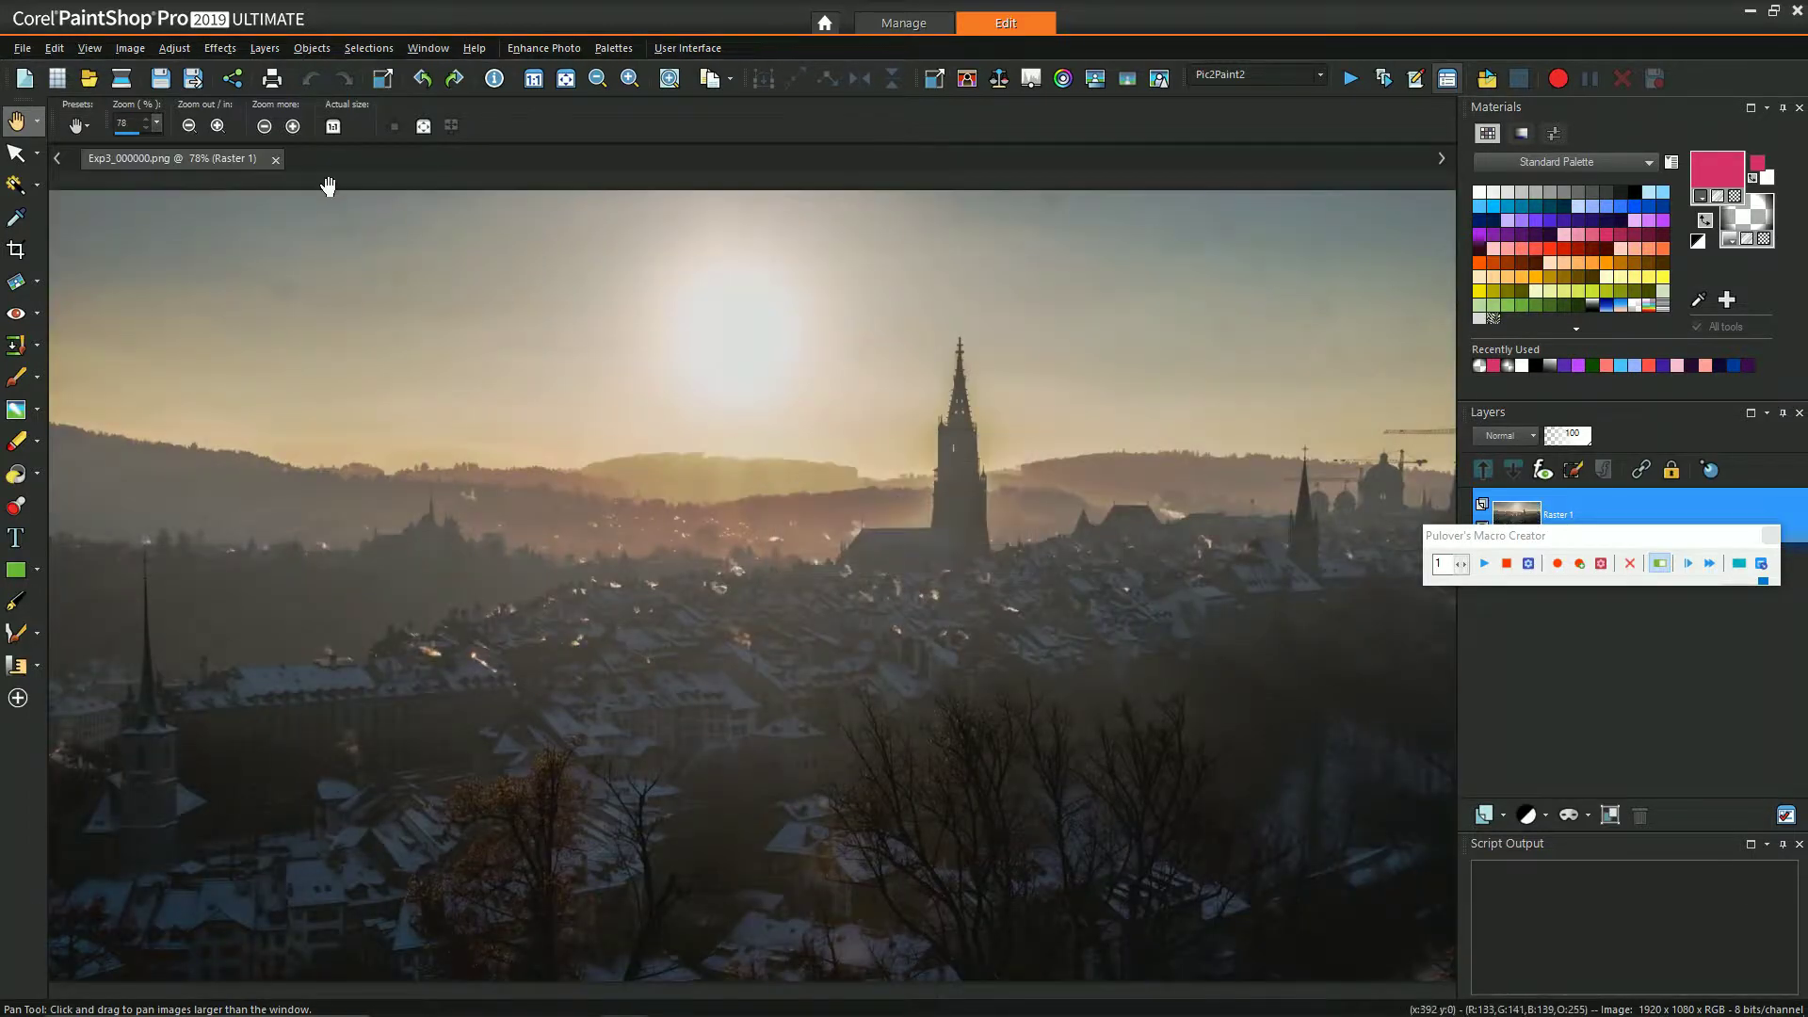
pyautogui.click(279, 160)
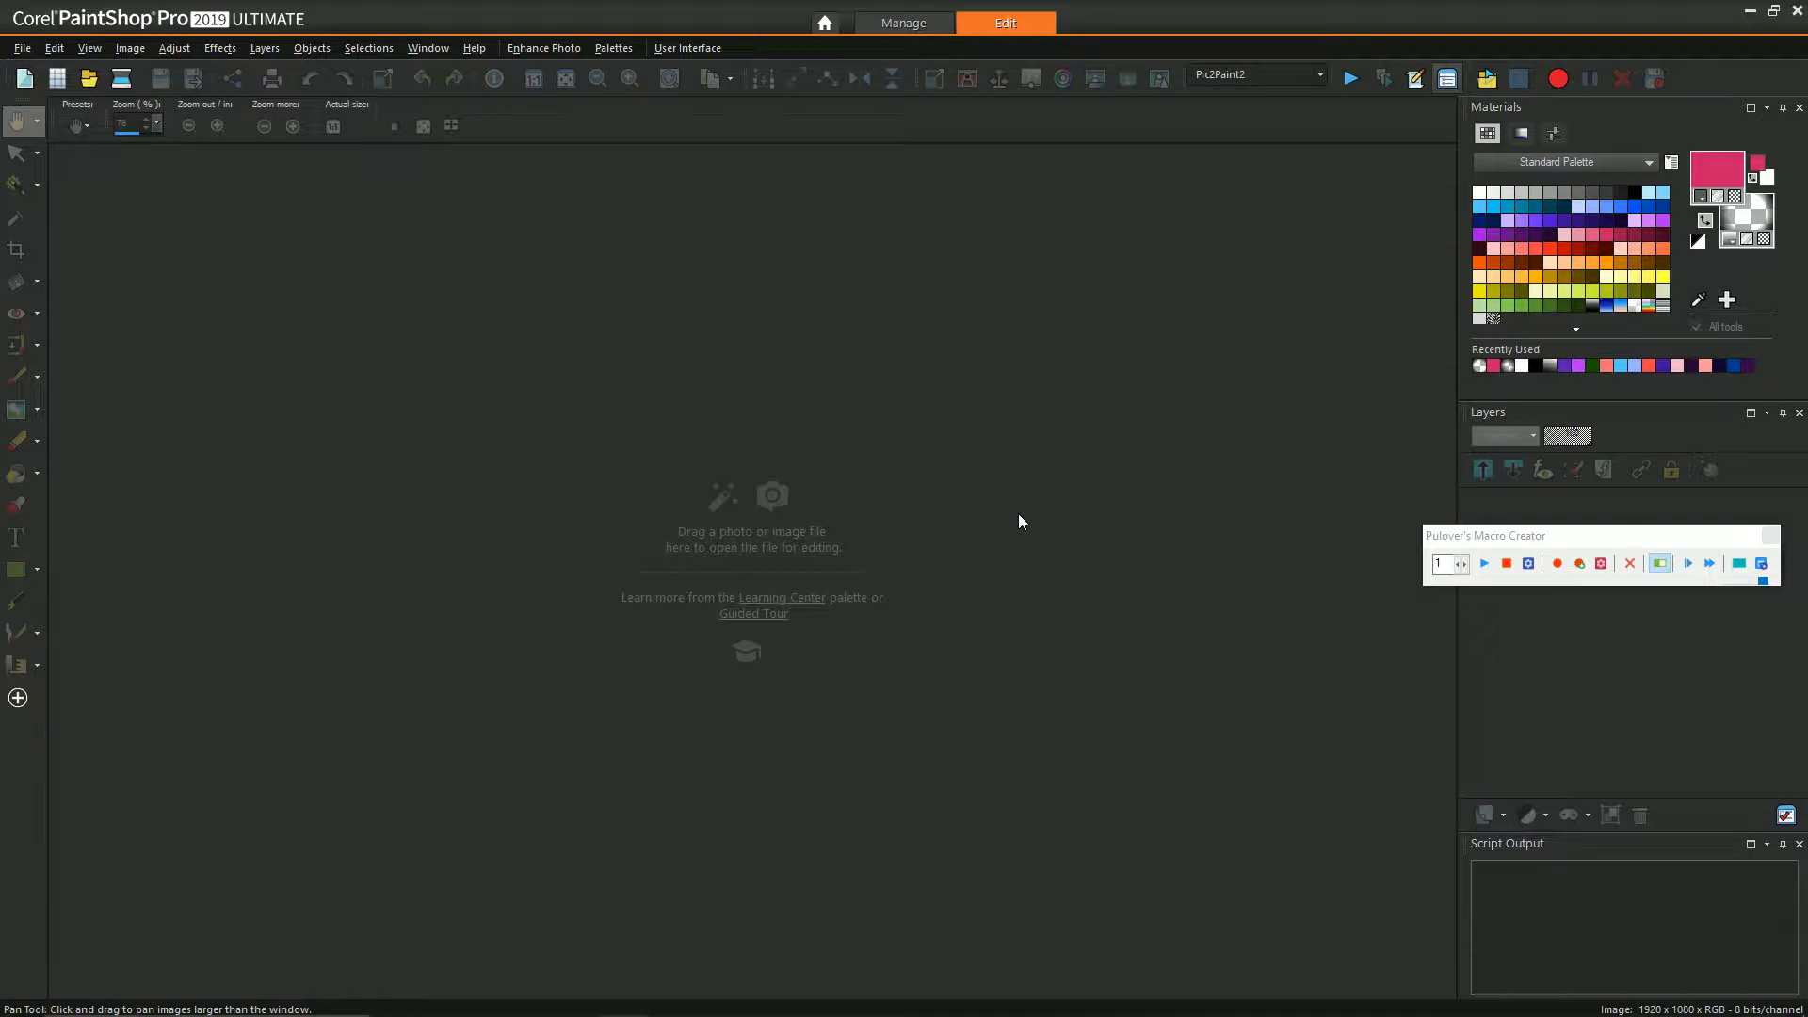
pyautogui.click(26, 51)
pyautogui.click(157, 672)
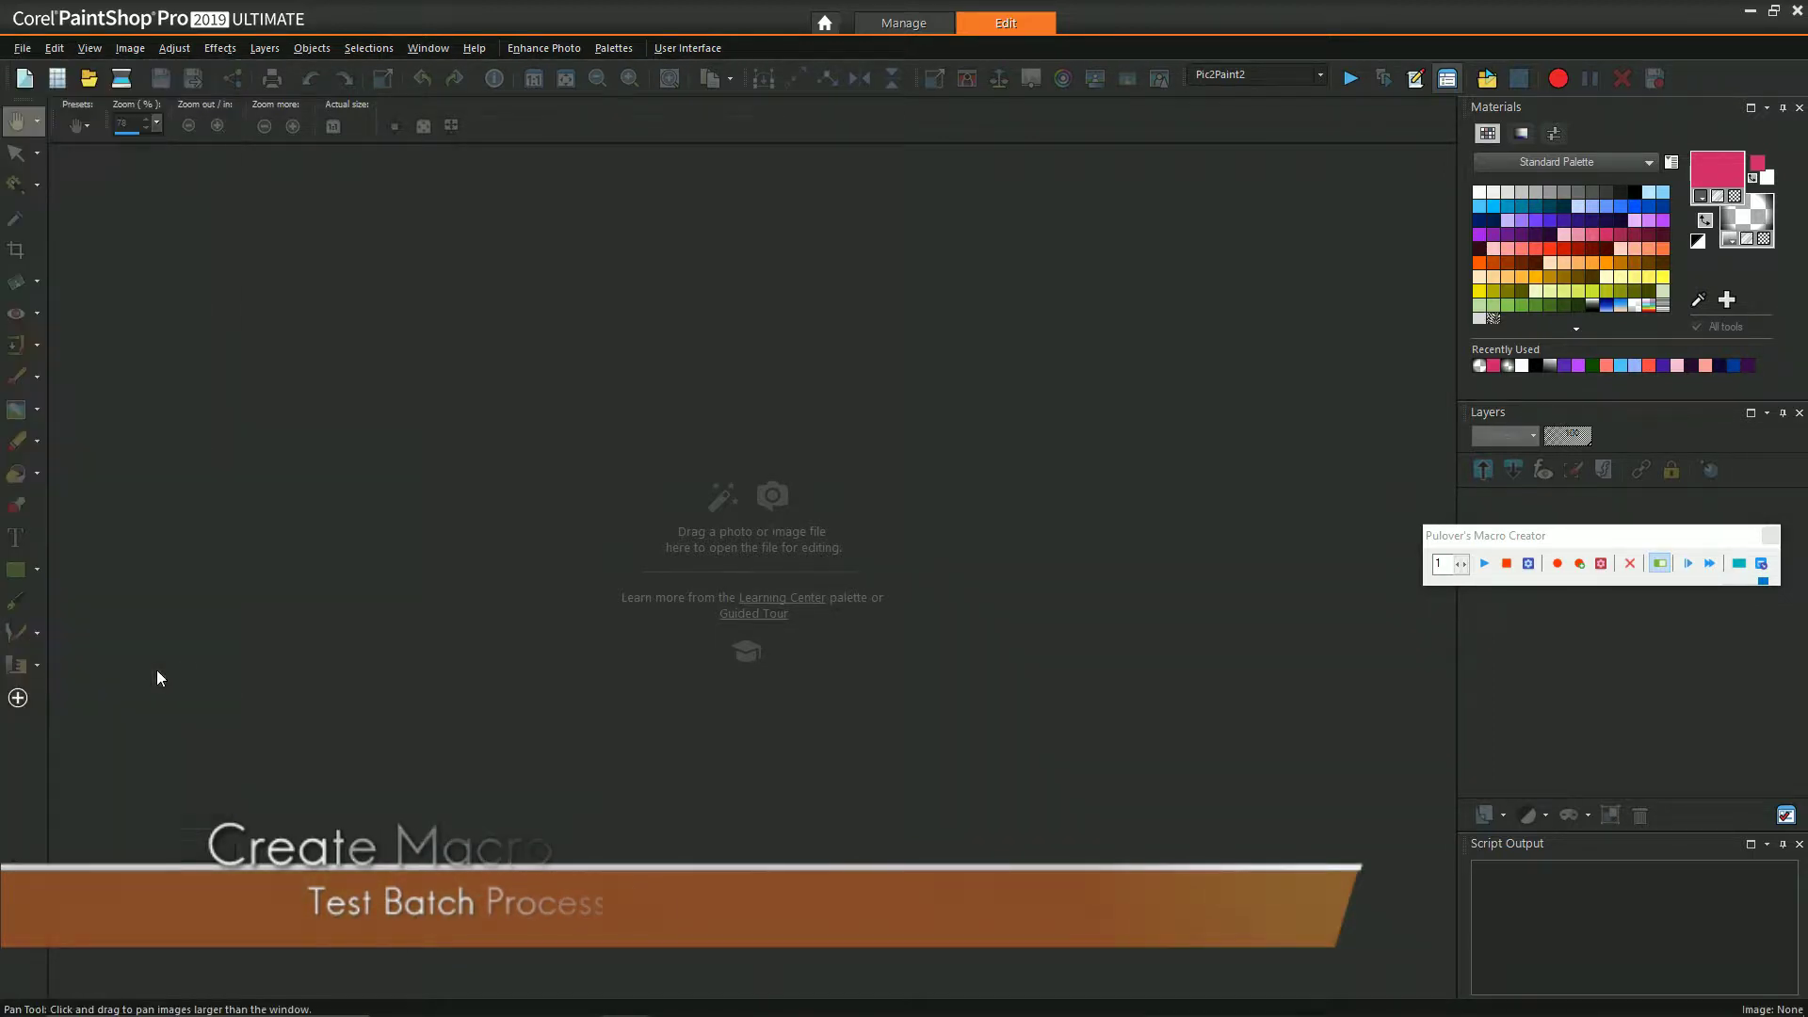
# Replace the leftover photo with Exp3_000000.png and Exp3_000001.png in the batch list
pyautogui.click(697, 483)
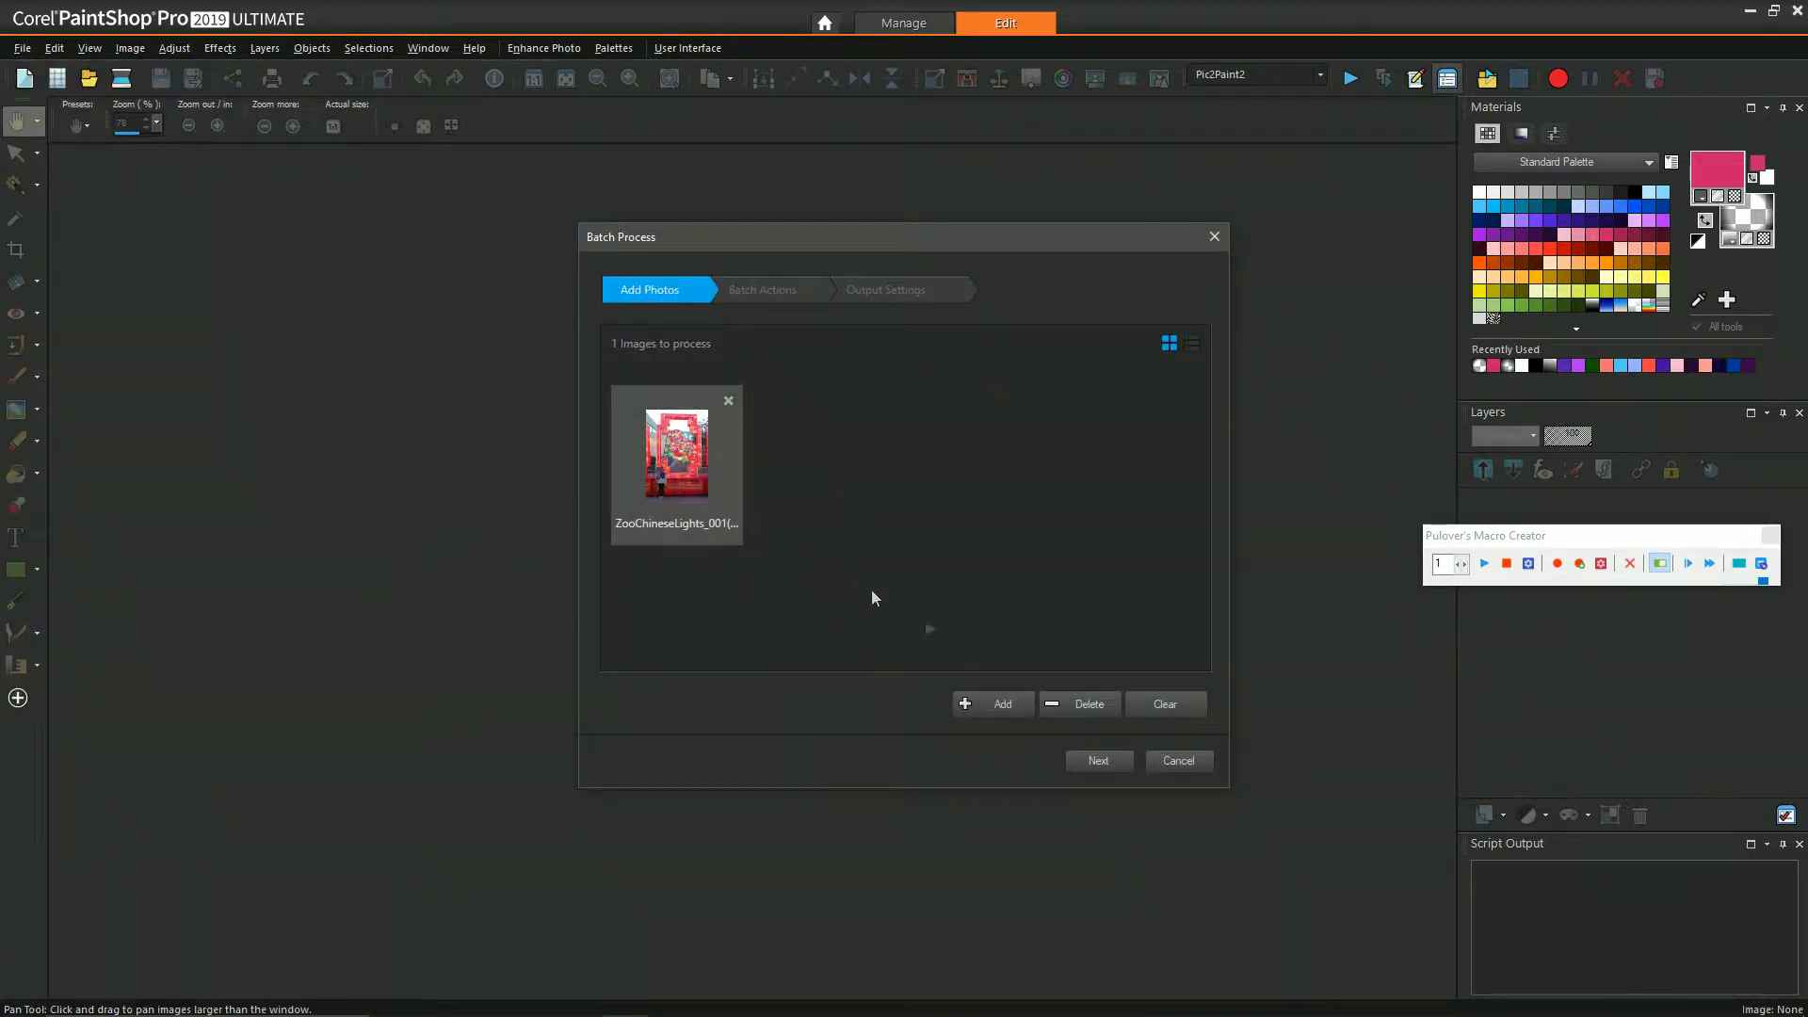
pyautogui.click(1076, 708)
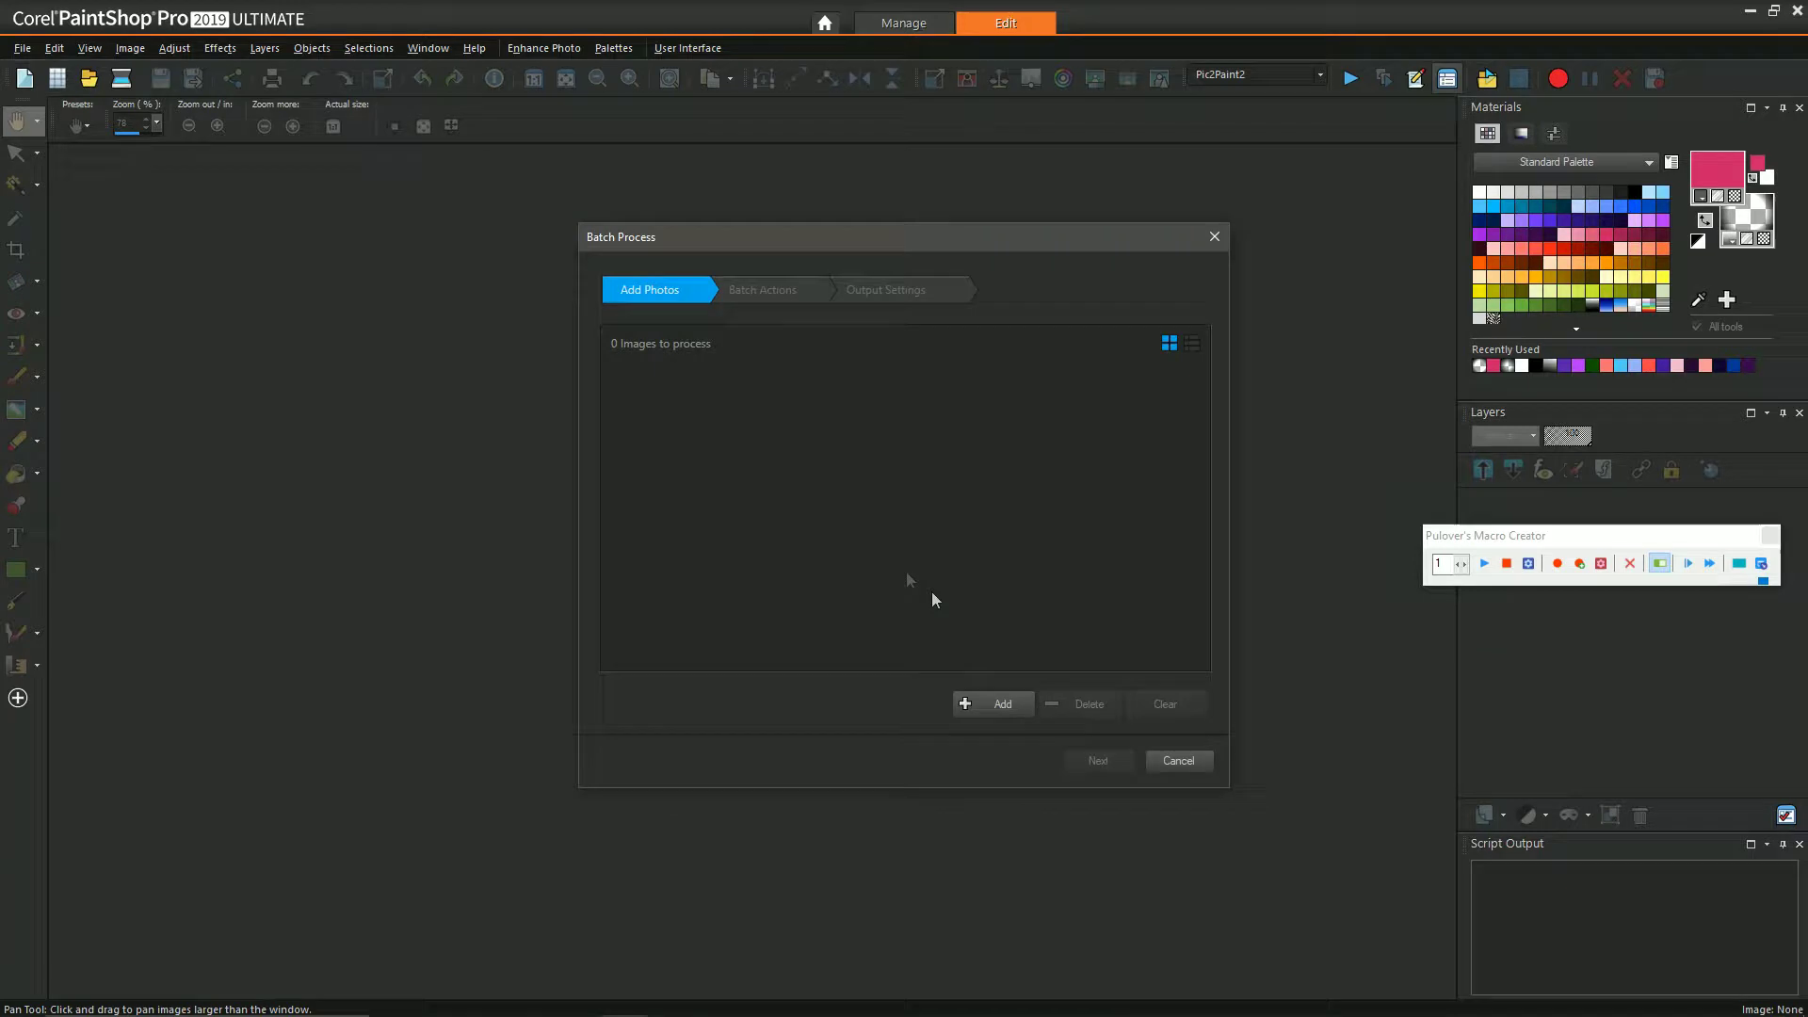
pyautogui.click(964, 698)
pyautogui.click(790, 419)
pyautogui.keyDown('ctrl'); pyautogui.click(886, 419); pyautogui.keyUp('ctrl')
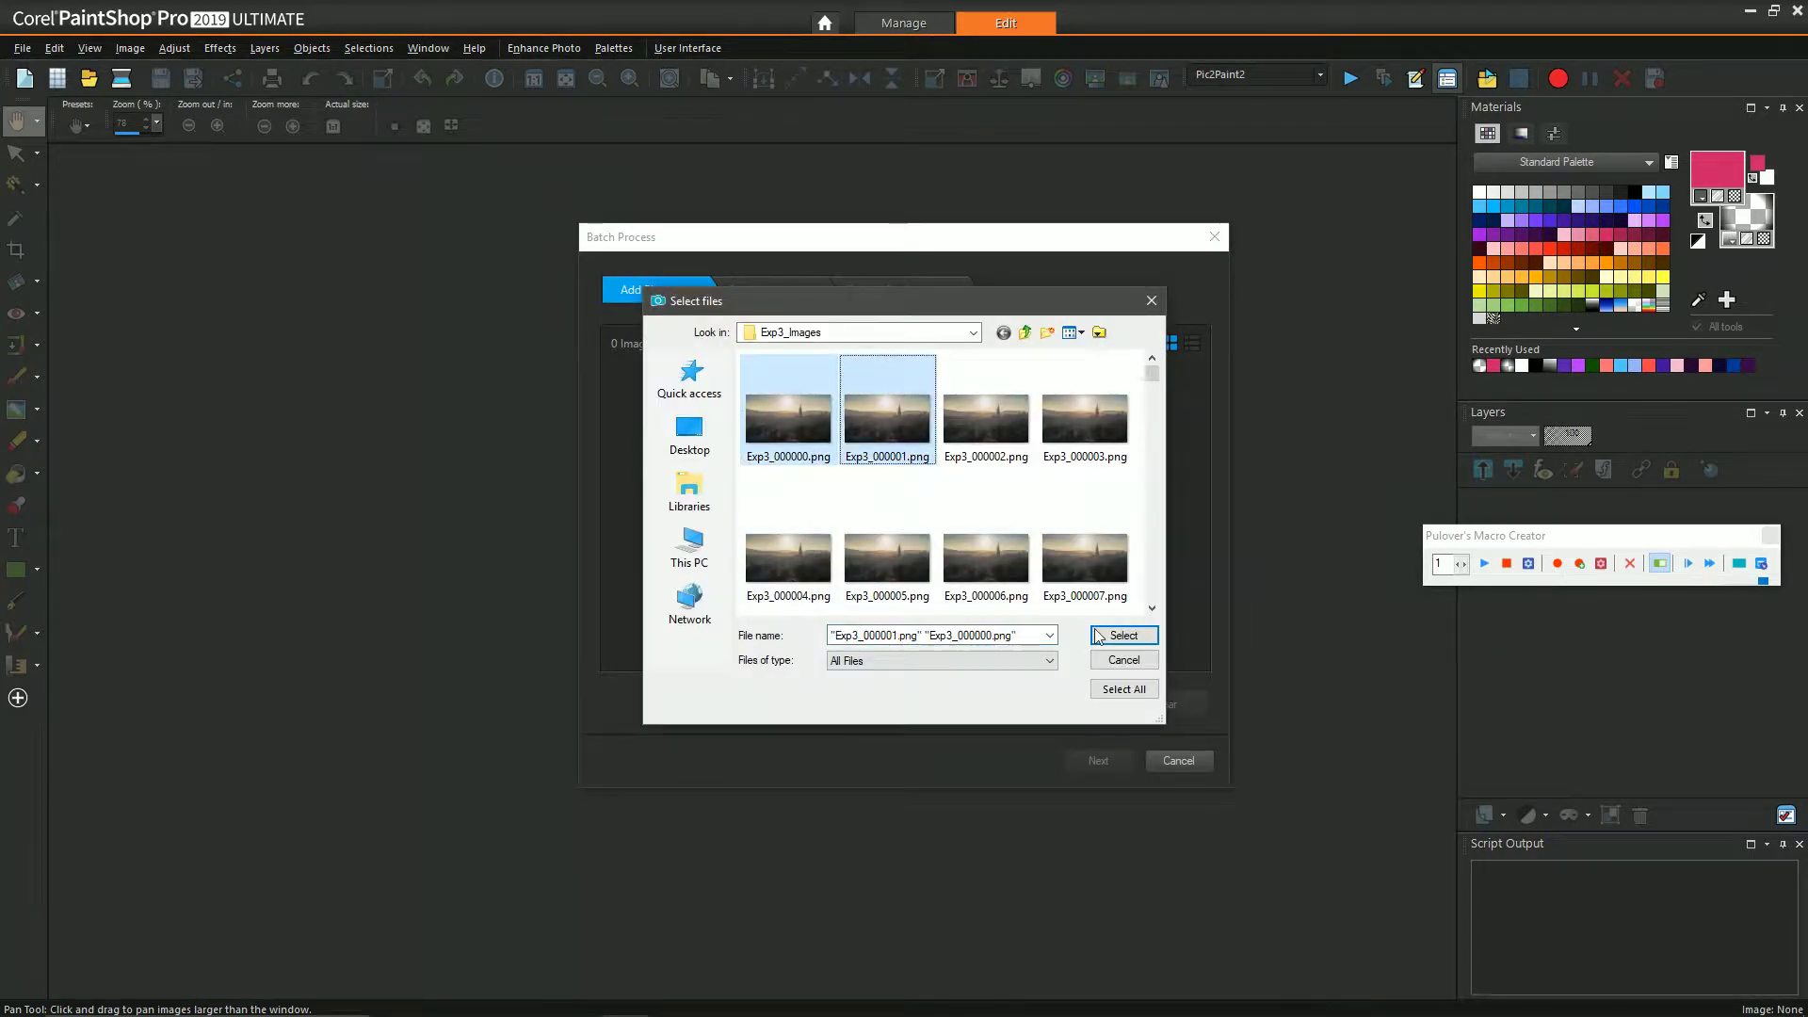
pyautogui.click(1102, 633)
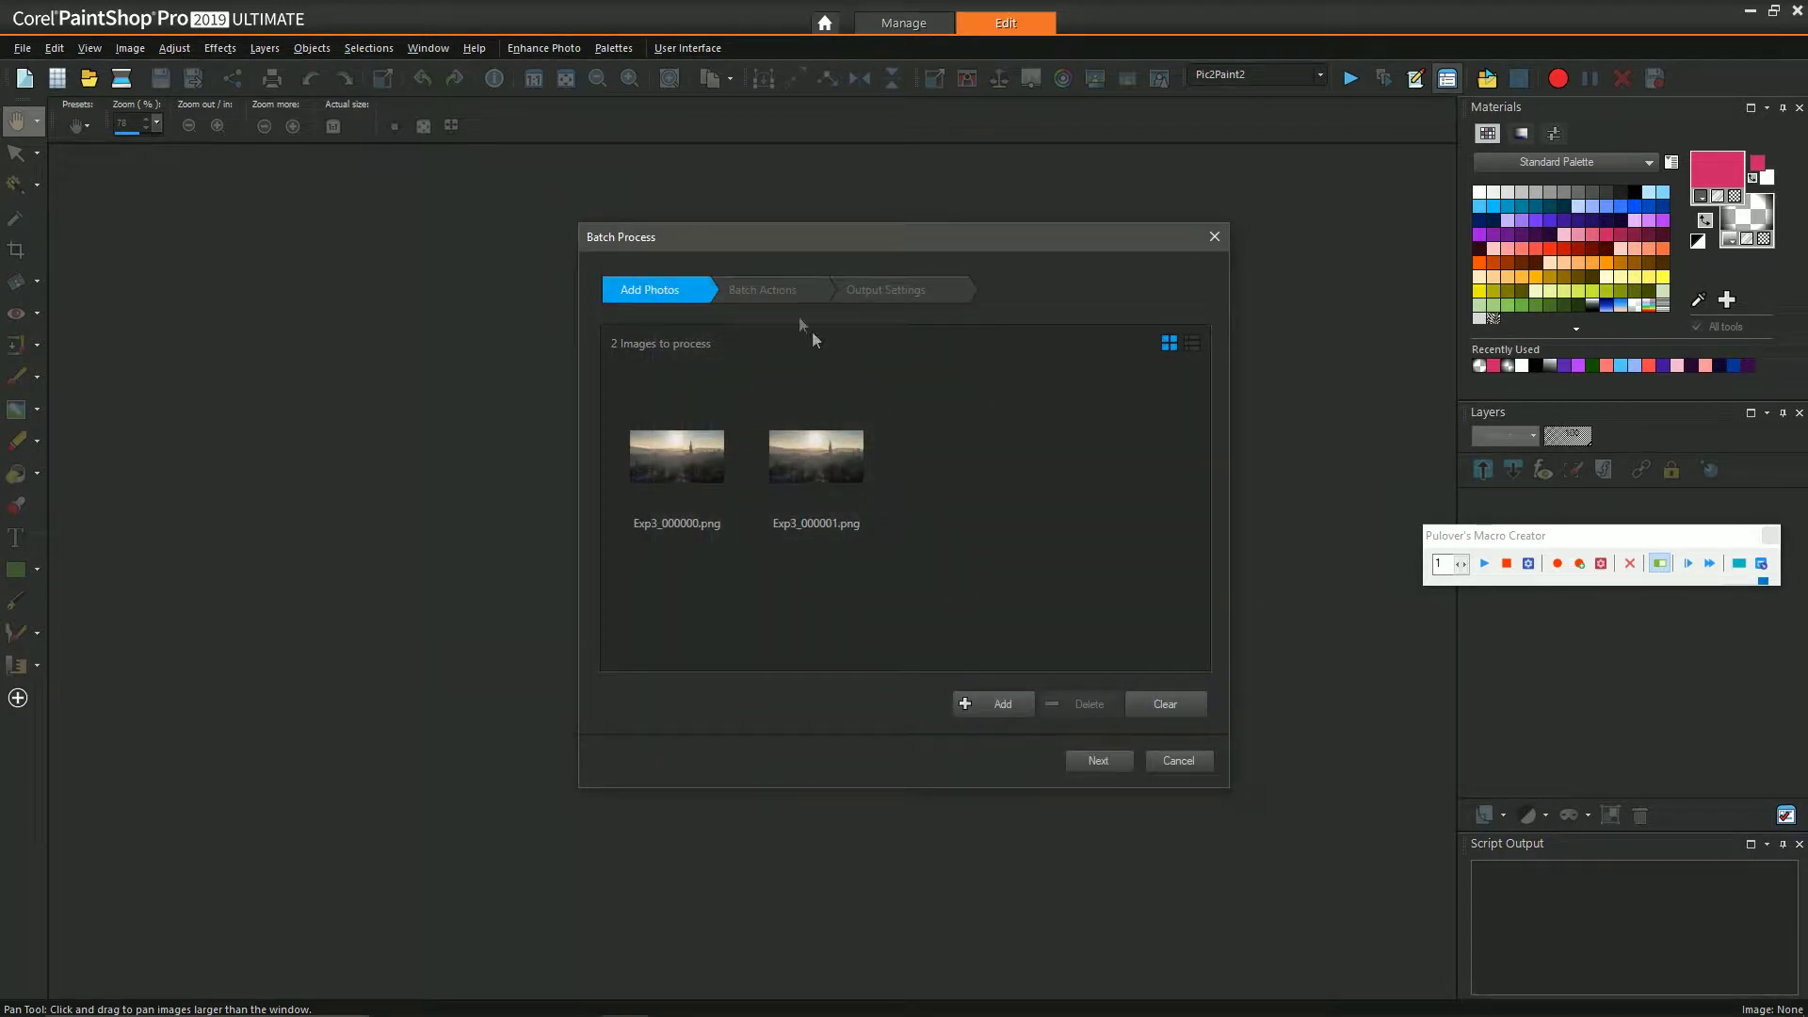
pyautogui.click(776, 292)
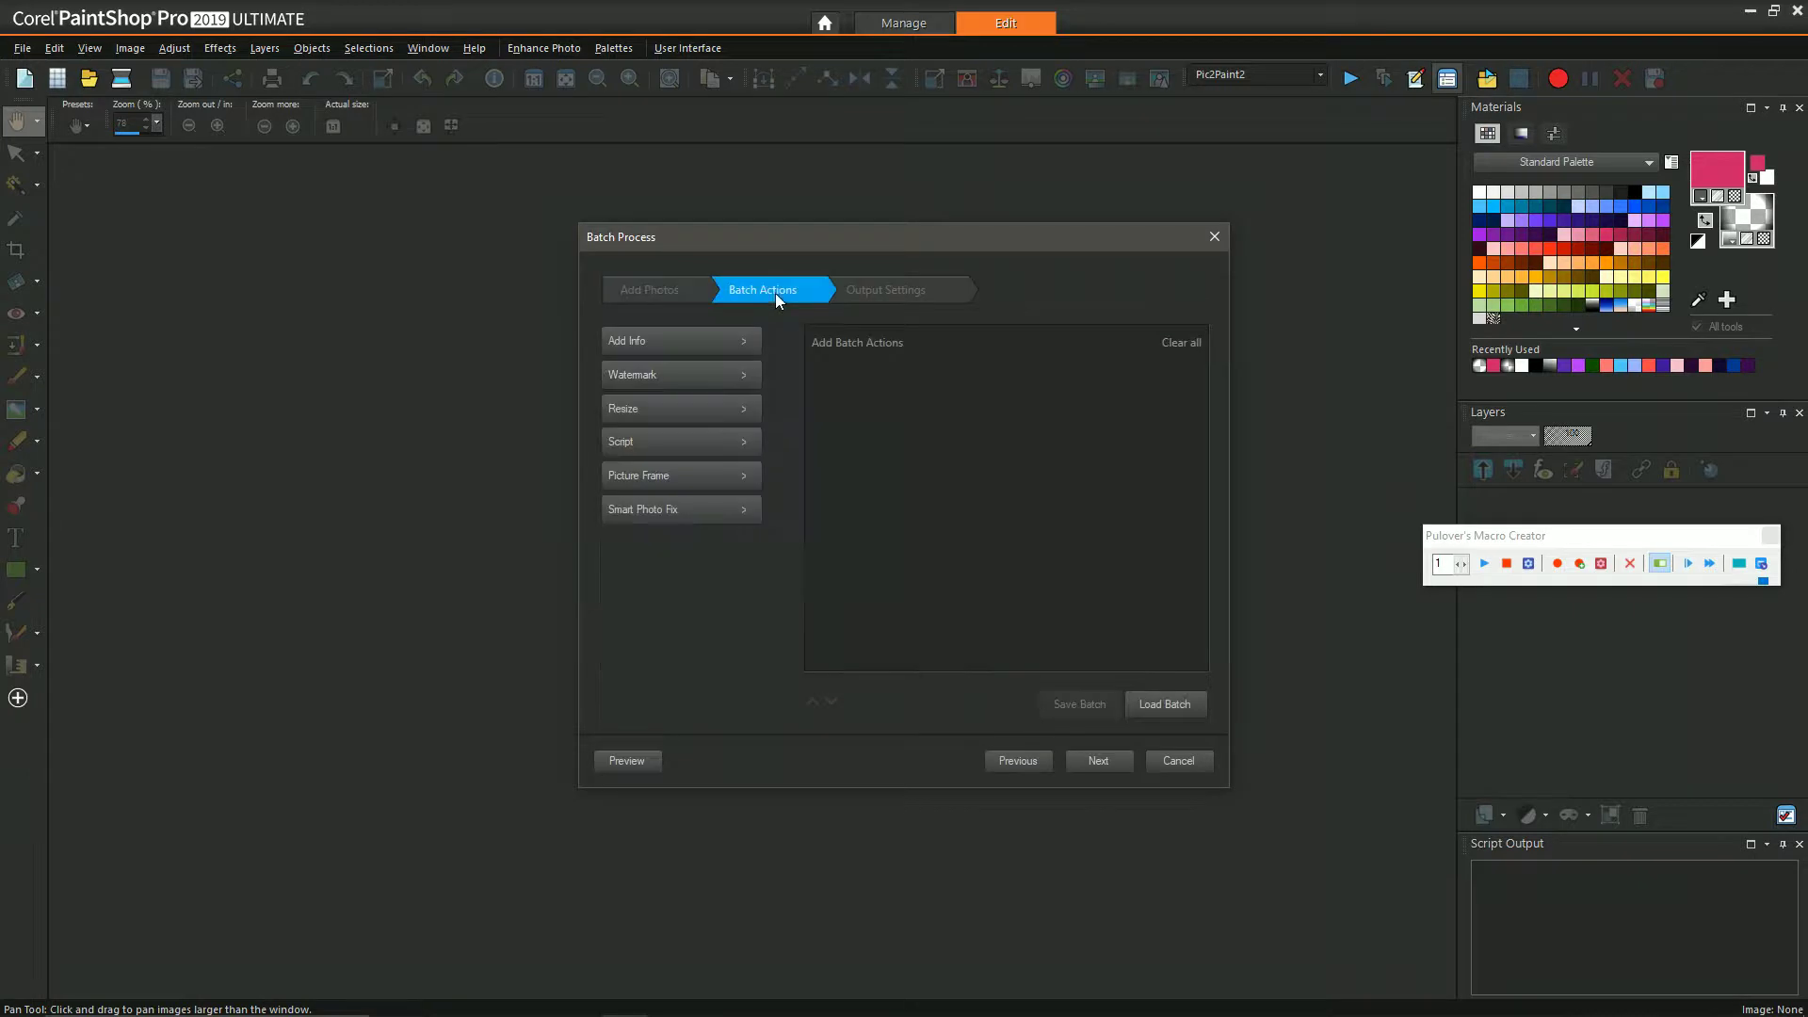
# Add the Pic2PaintTutorial script as the batch action and start the batch run
pyautogui.click(744, 441)
pyautogui.scroll(-3, 1106, 358)
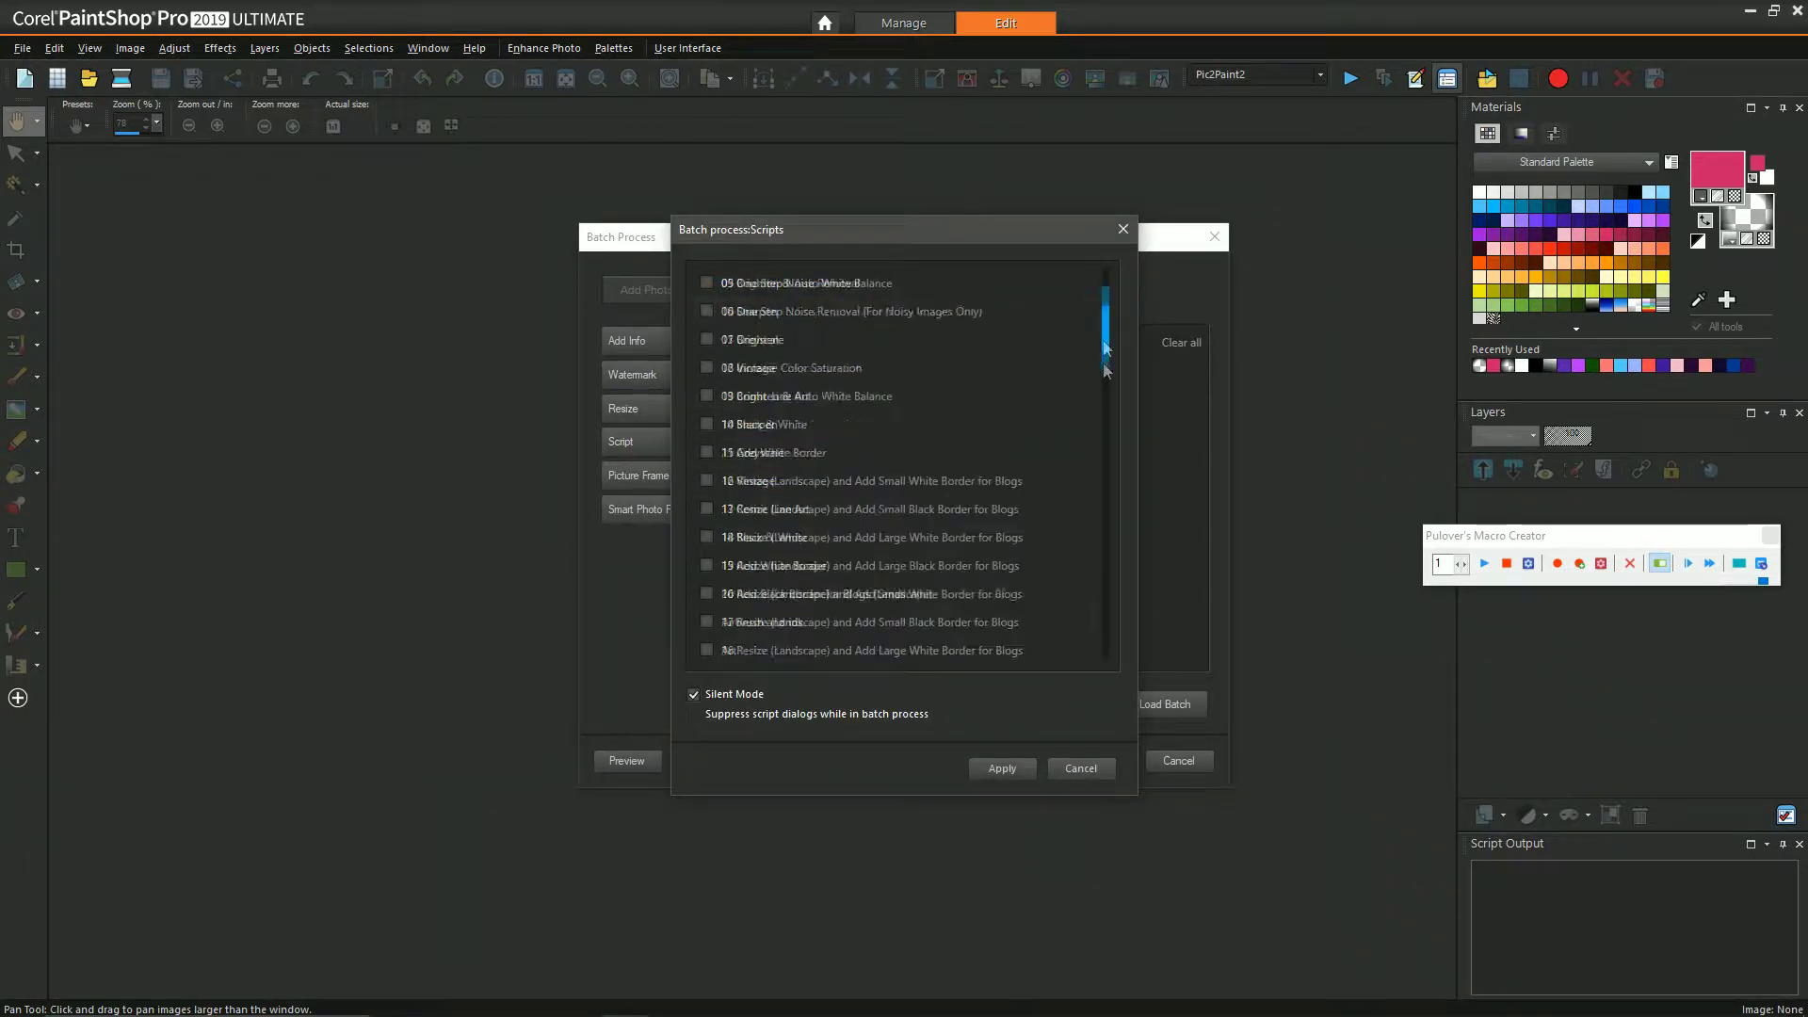
pyautogui.moveTo(1106, 368); pyautogui.dragTo(1113, 557)
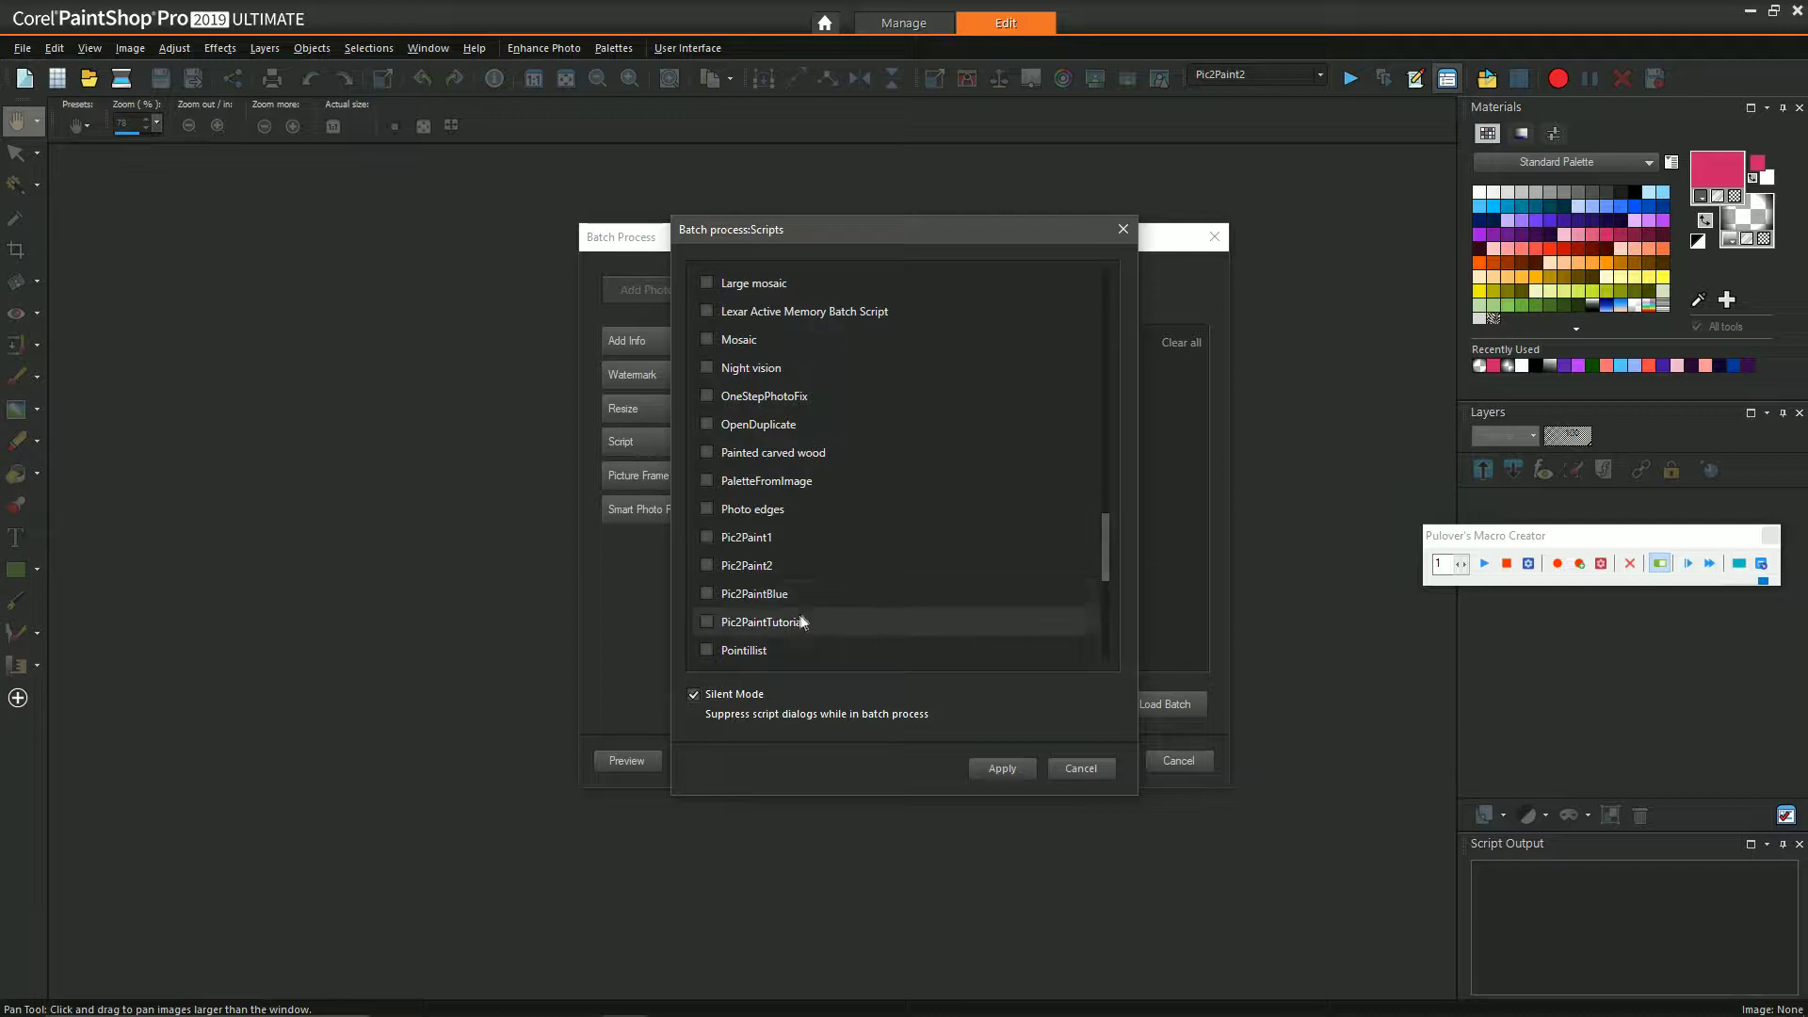
pyautogui.click(707, 622)
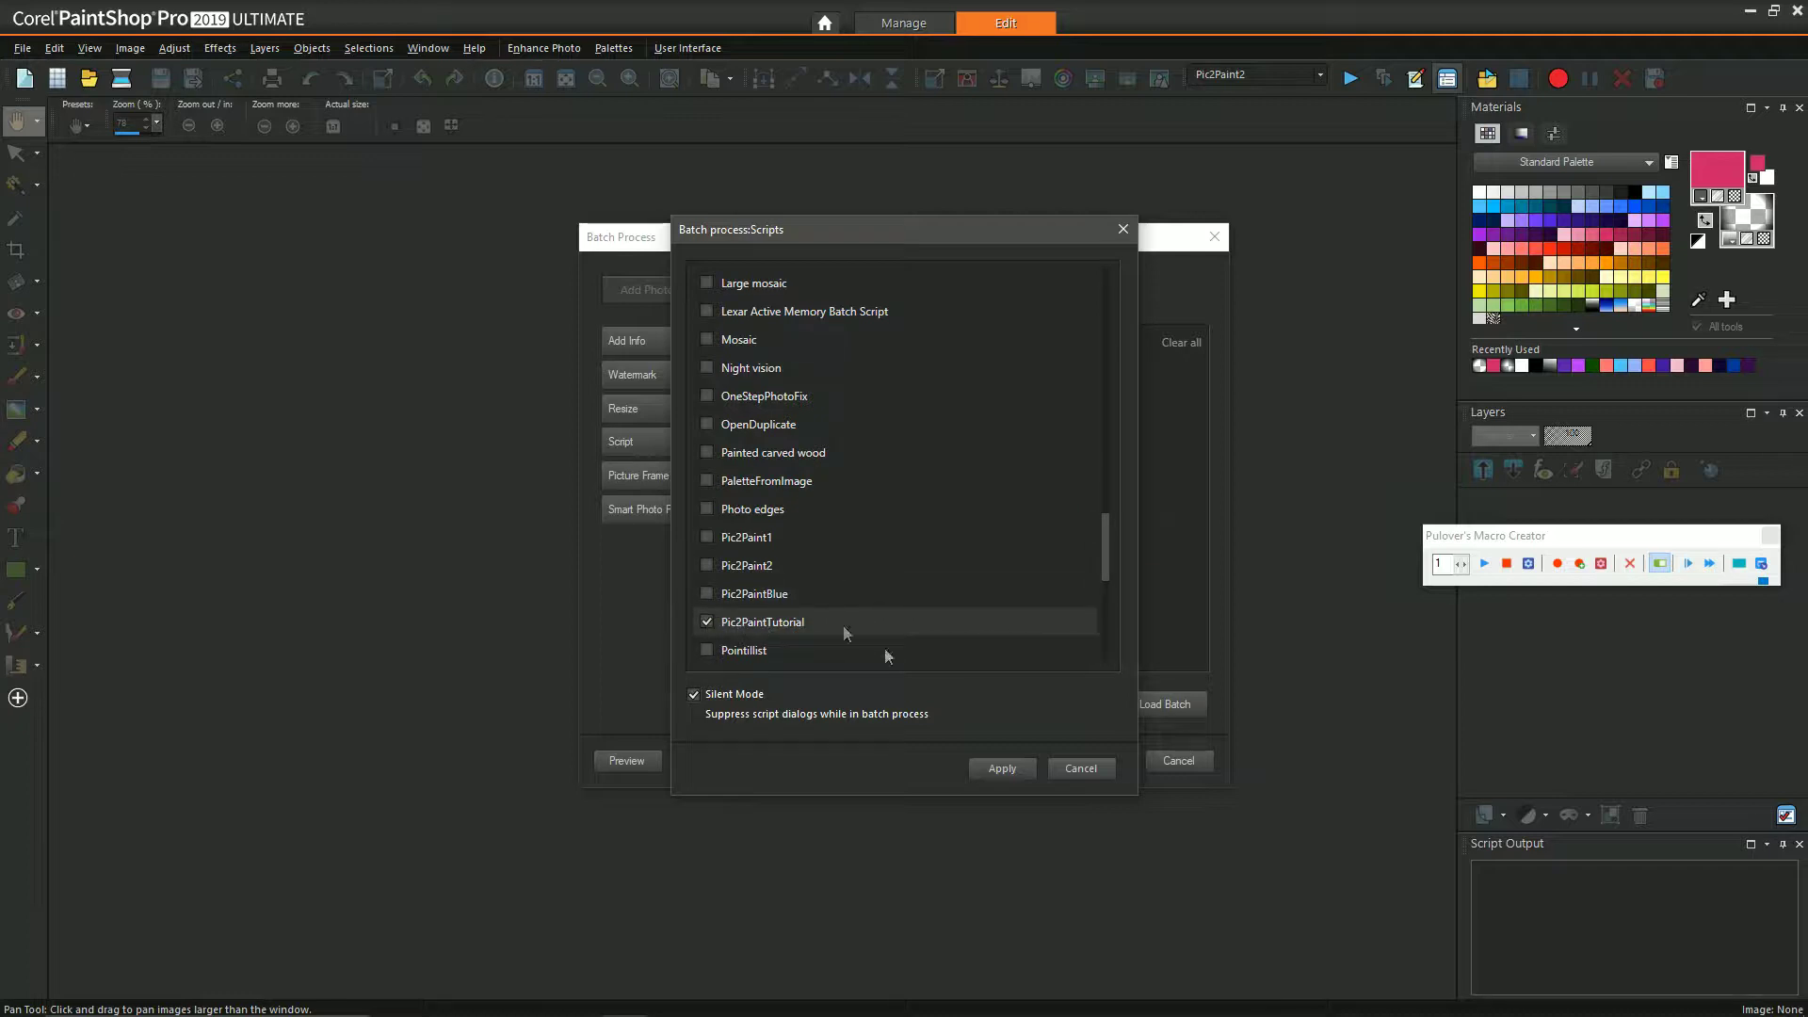
pyautogui.click(1002, 769)
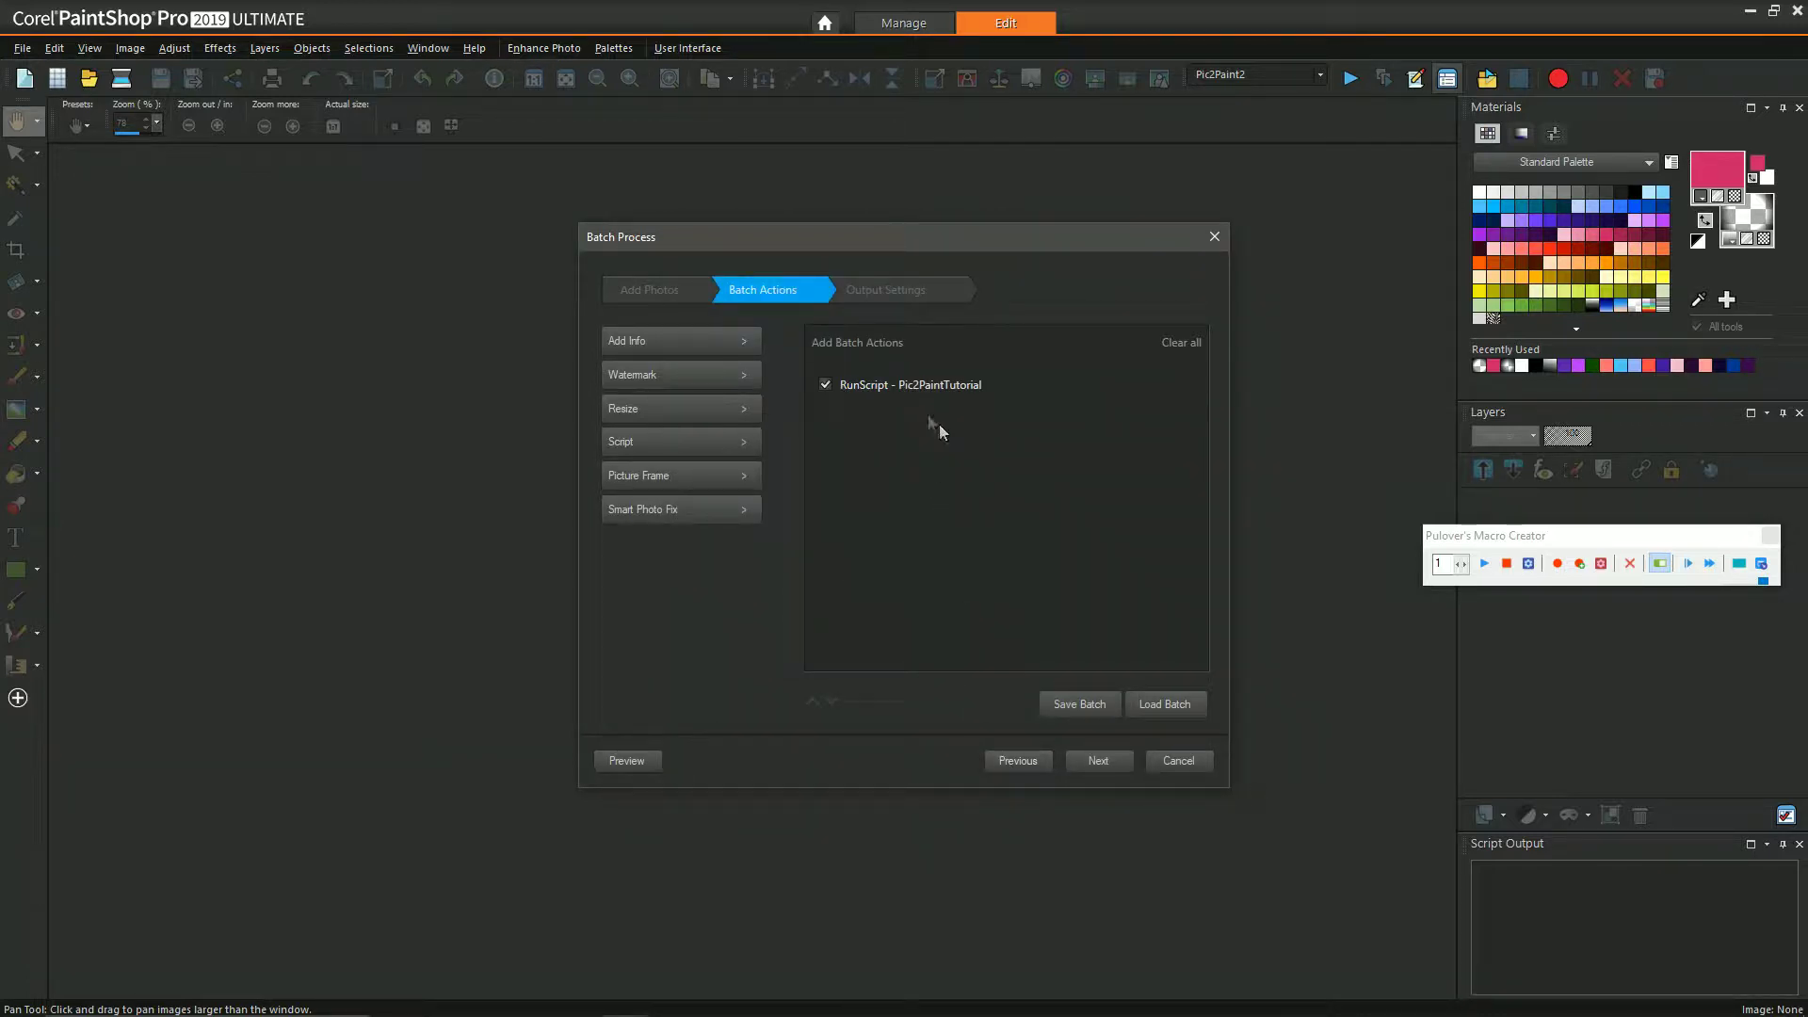
pyautogui.click(1093, 759)
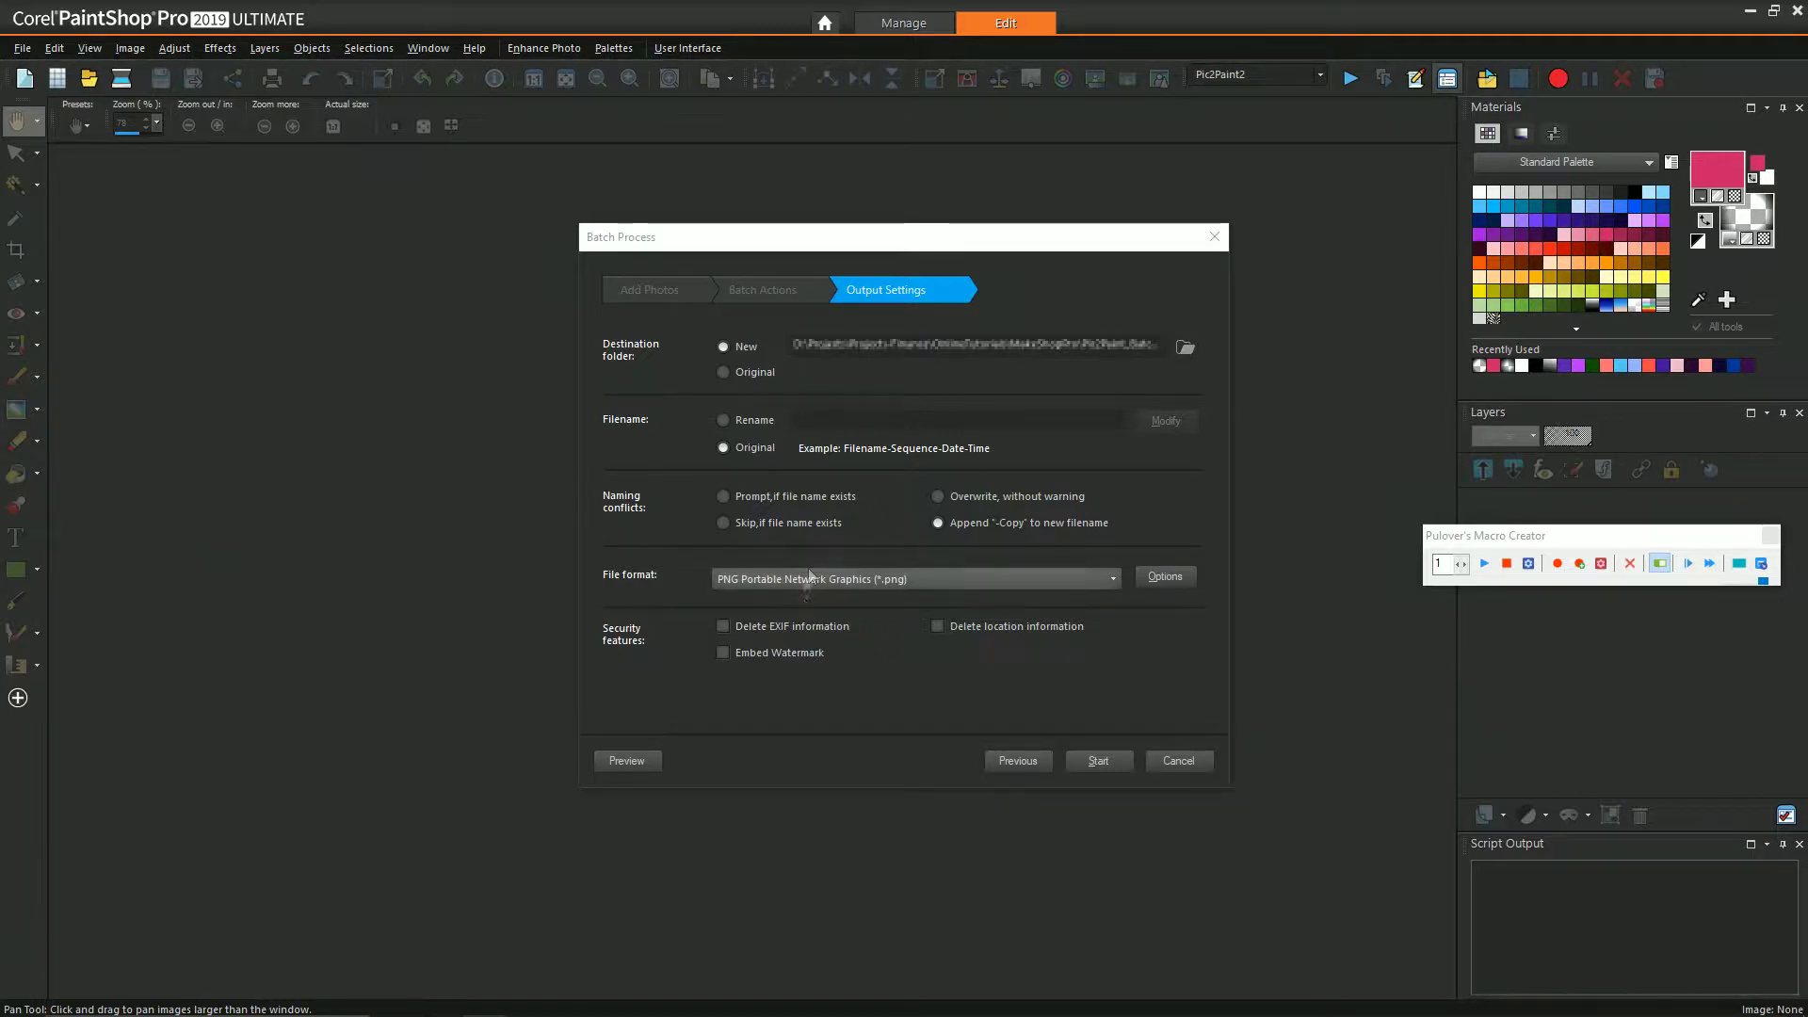
pyautogui.click(1100, 763)
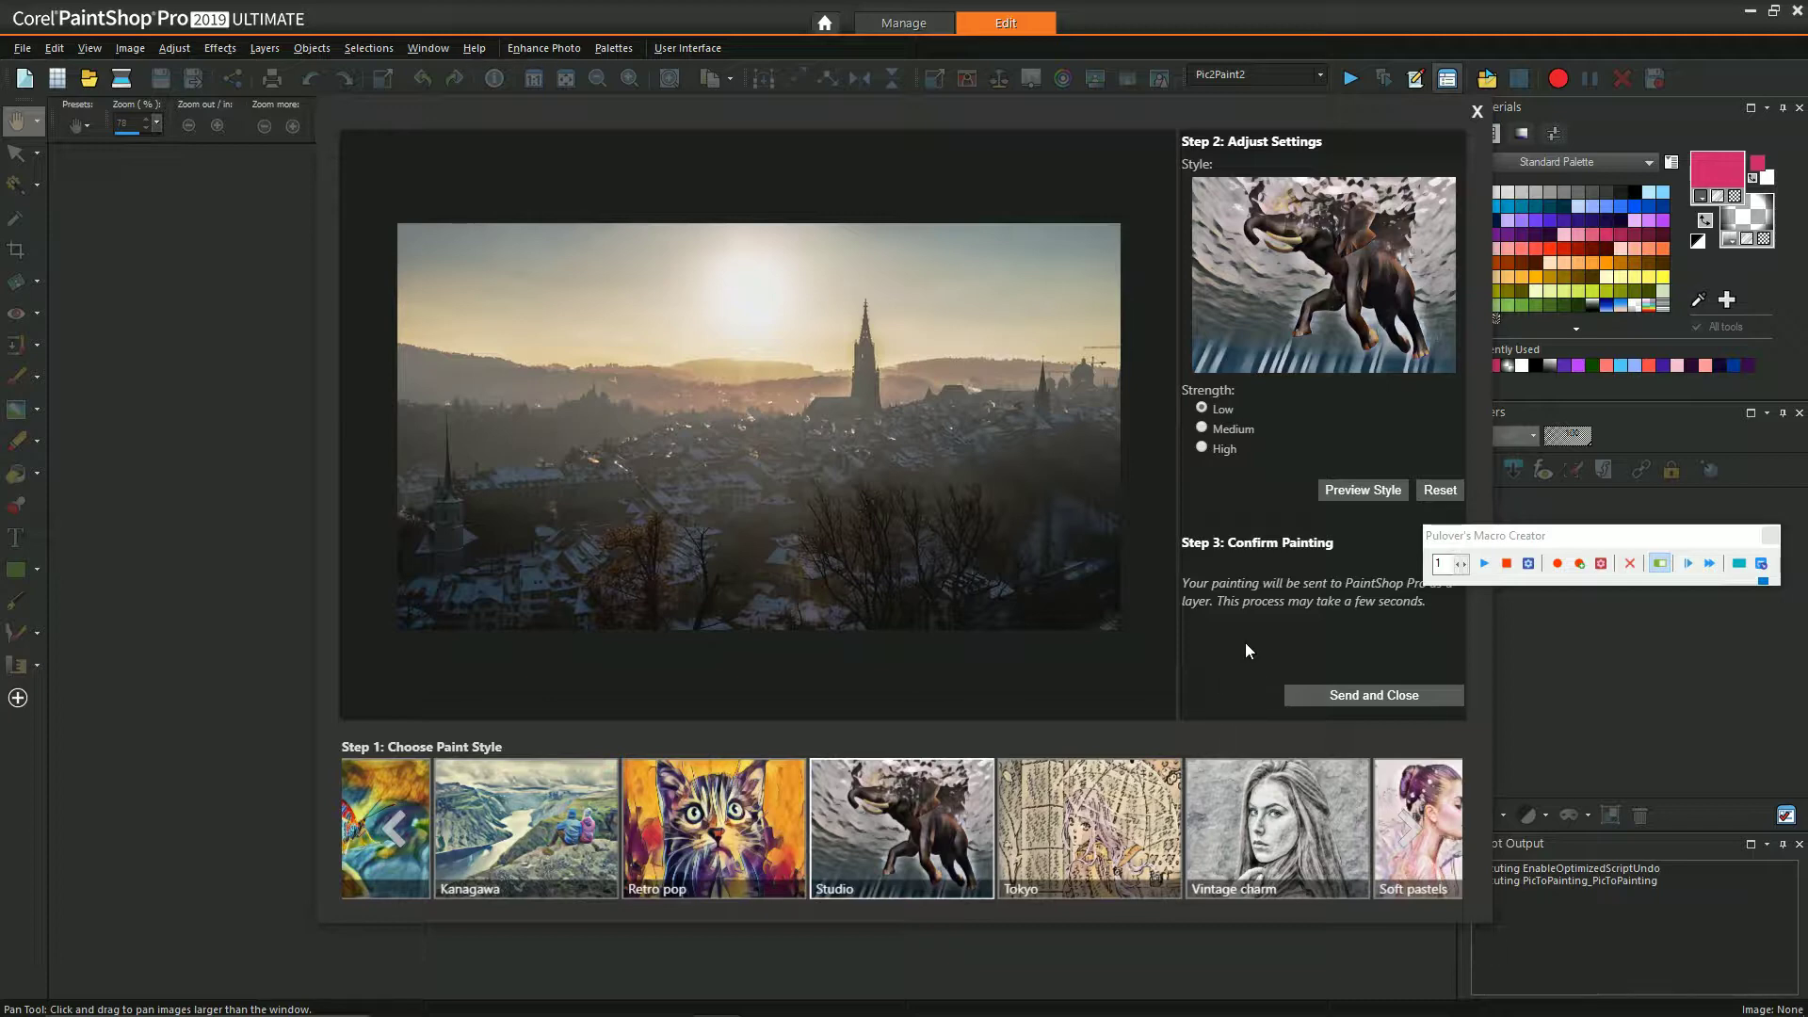
# Record Macro1 scrolling the styles, picking Shades of blue, and sending the frame back
pyautogui.click(1558, 533)
pyautogui.click(1558, 563)
pyautogui.click(1403, 827)
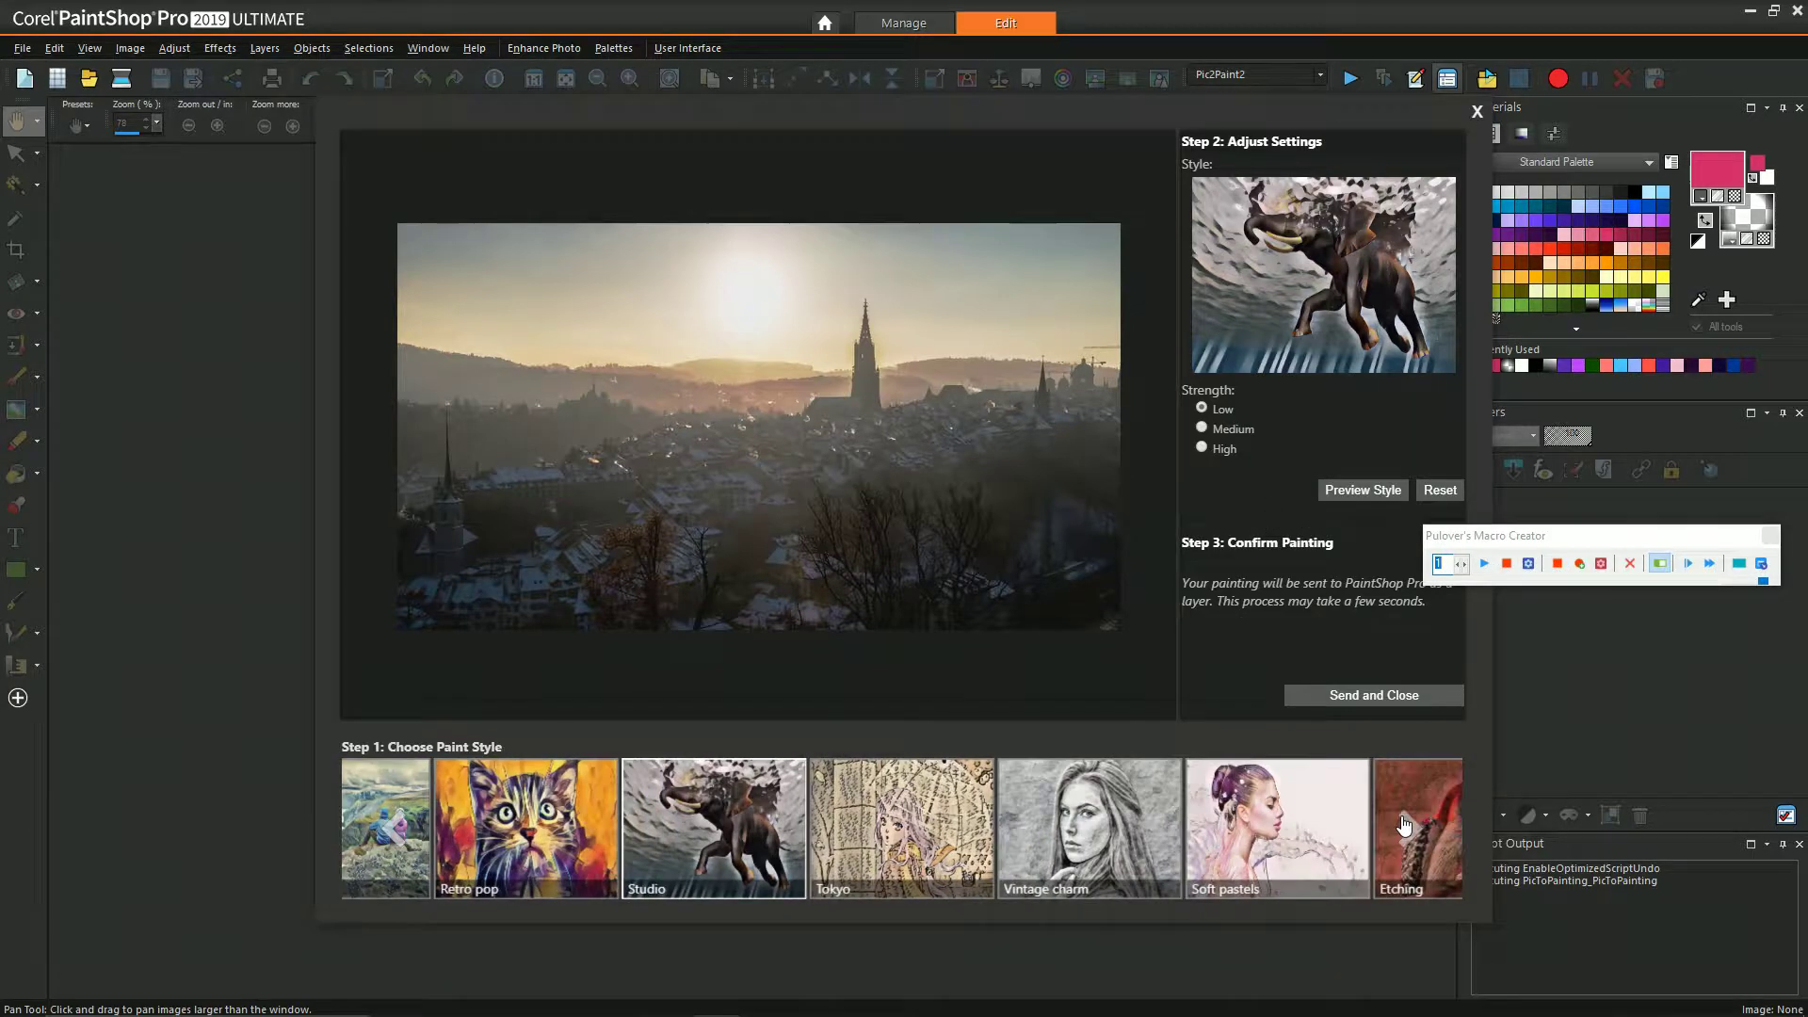
pyautogui.click(1403, 827)
pyautogui.click(1403, 827)
pyautogui.click(1403, 826)
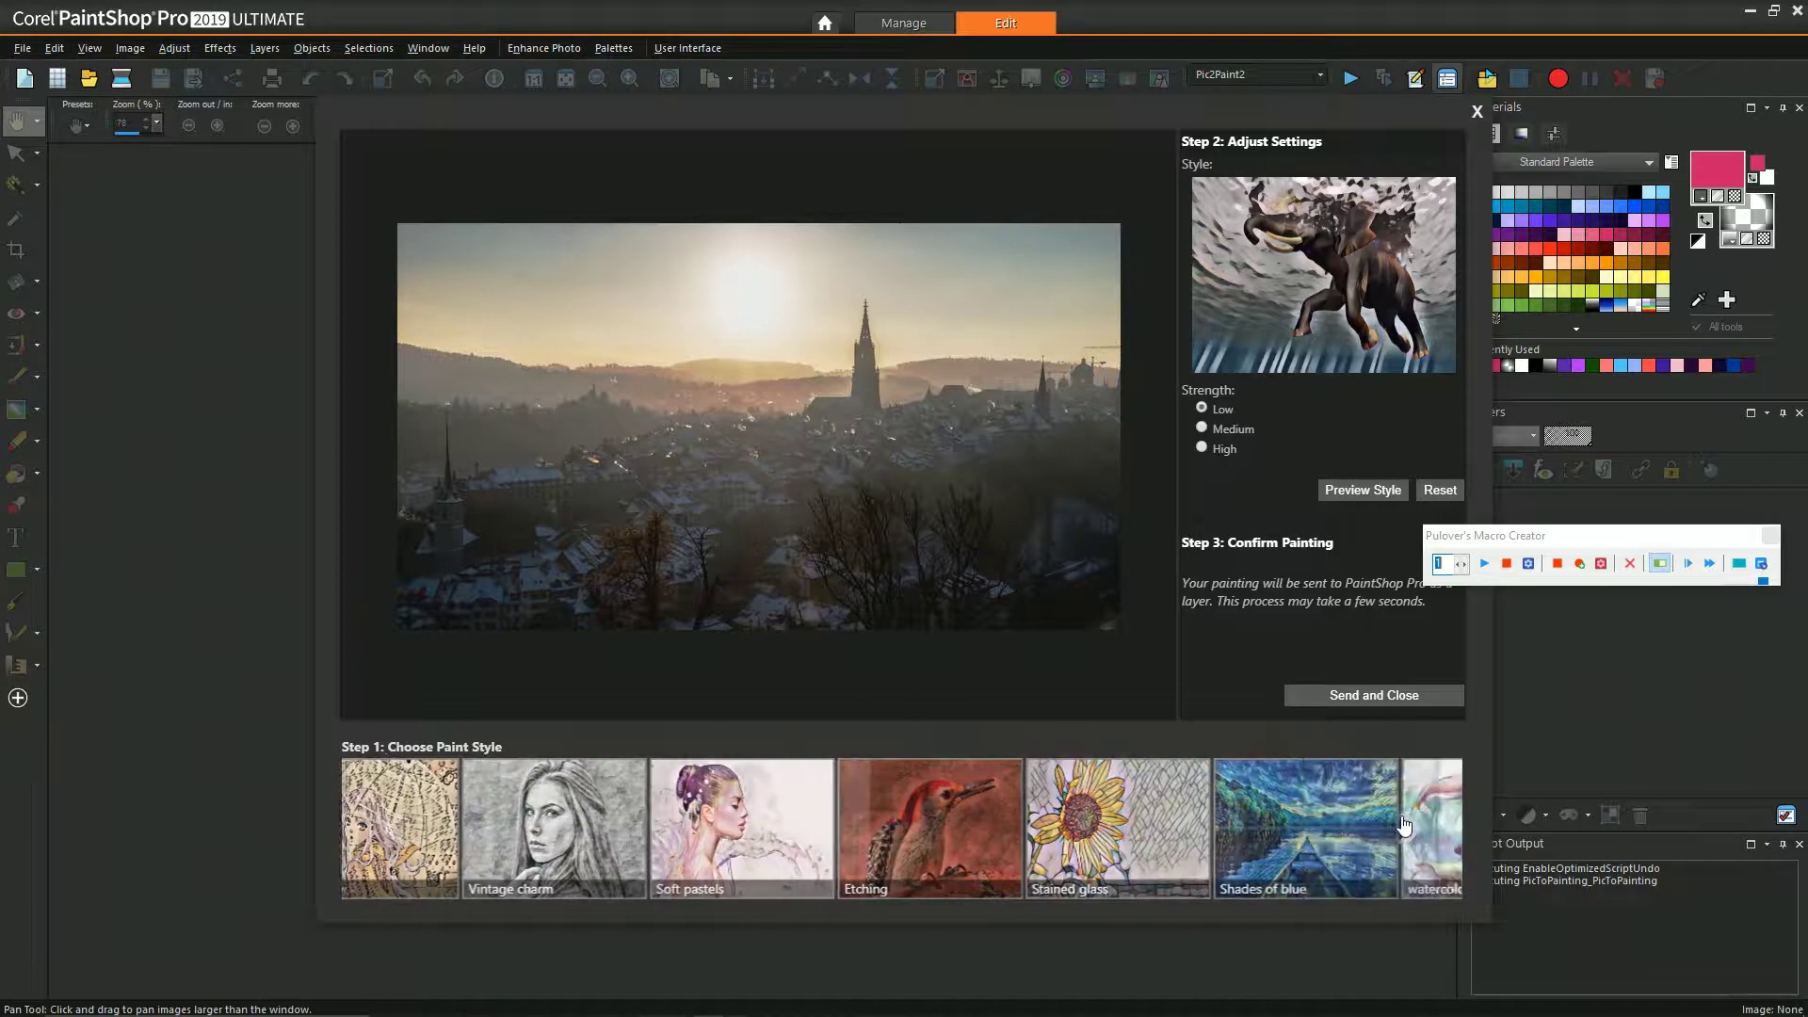
pyautogui.click(1258, 826)
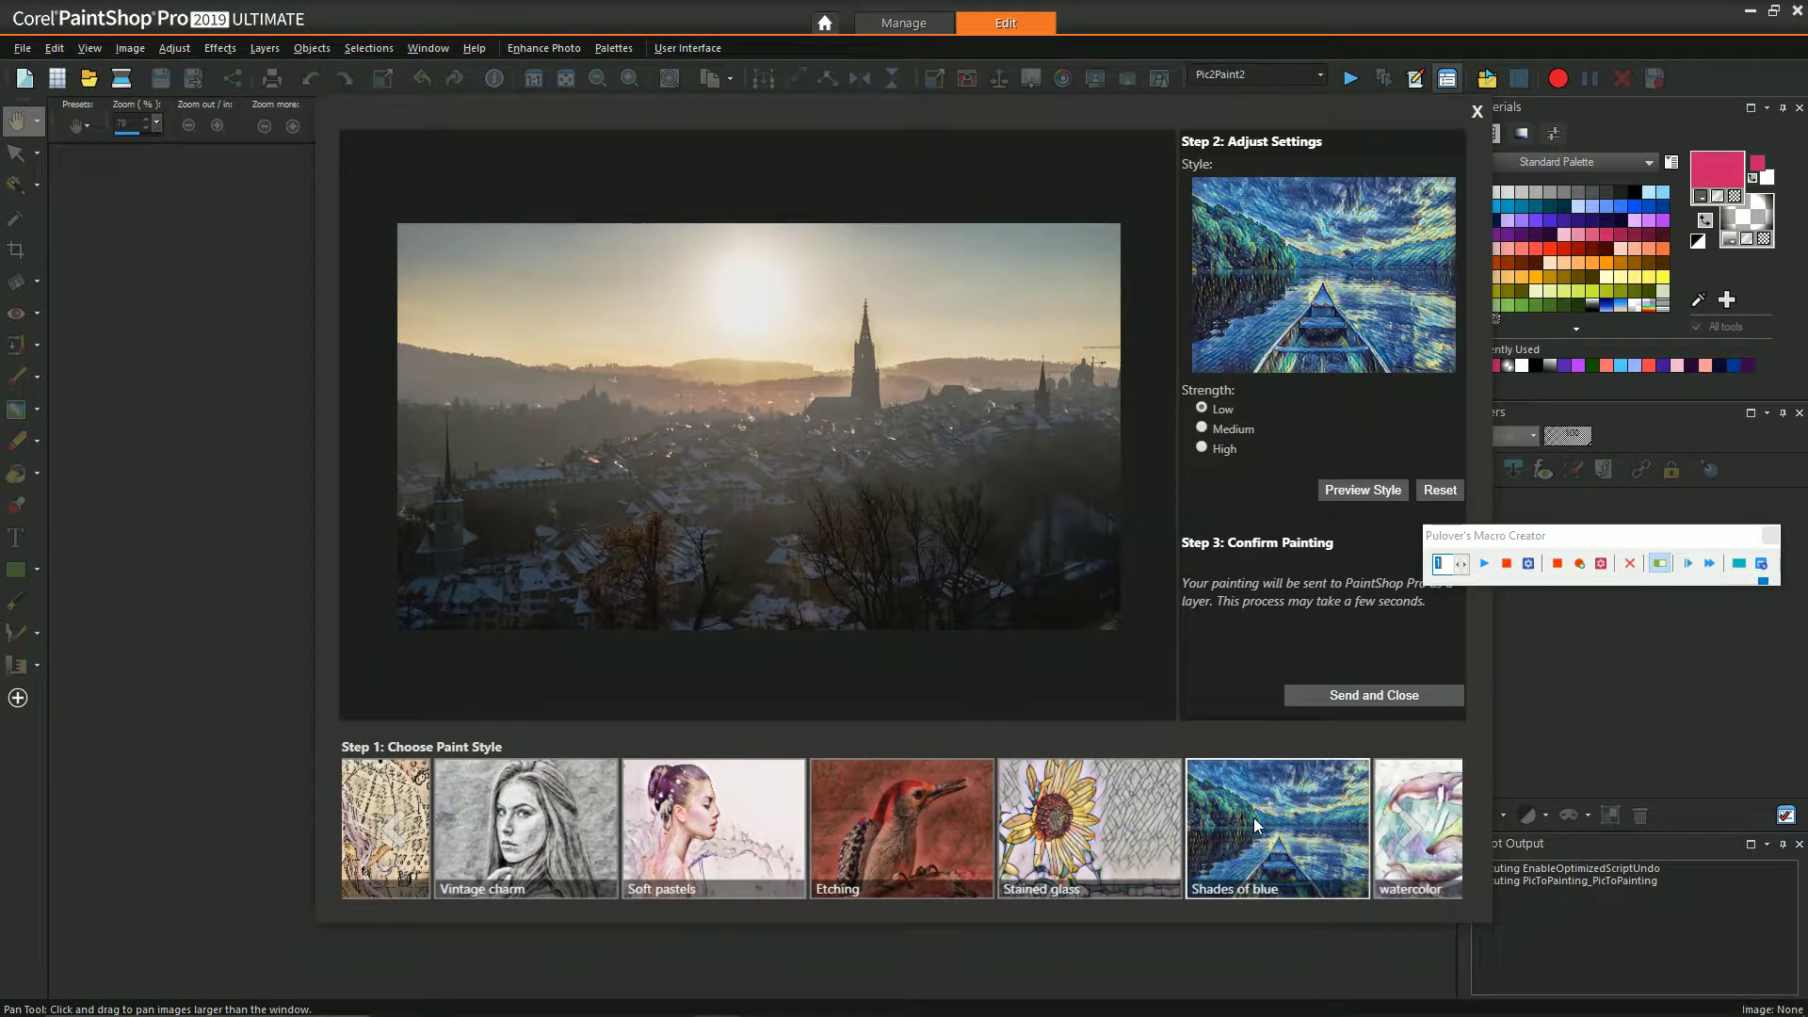
pyautogui.click(1316, 698)
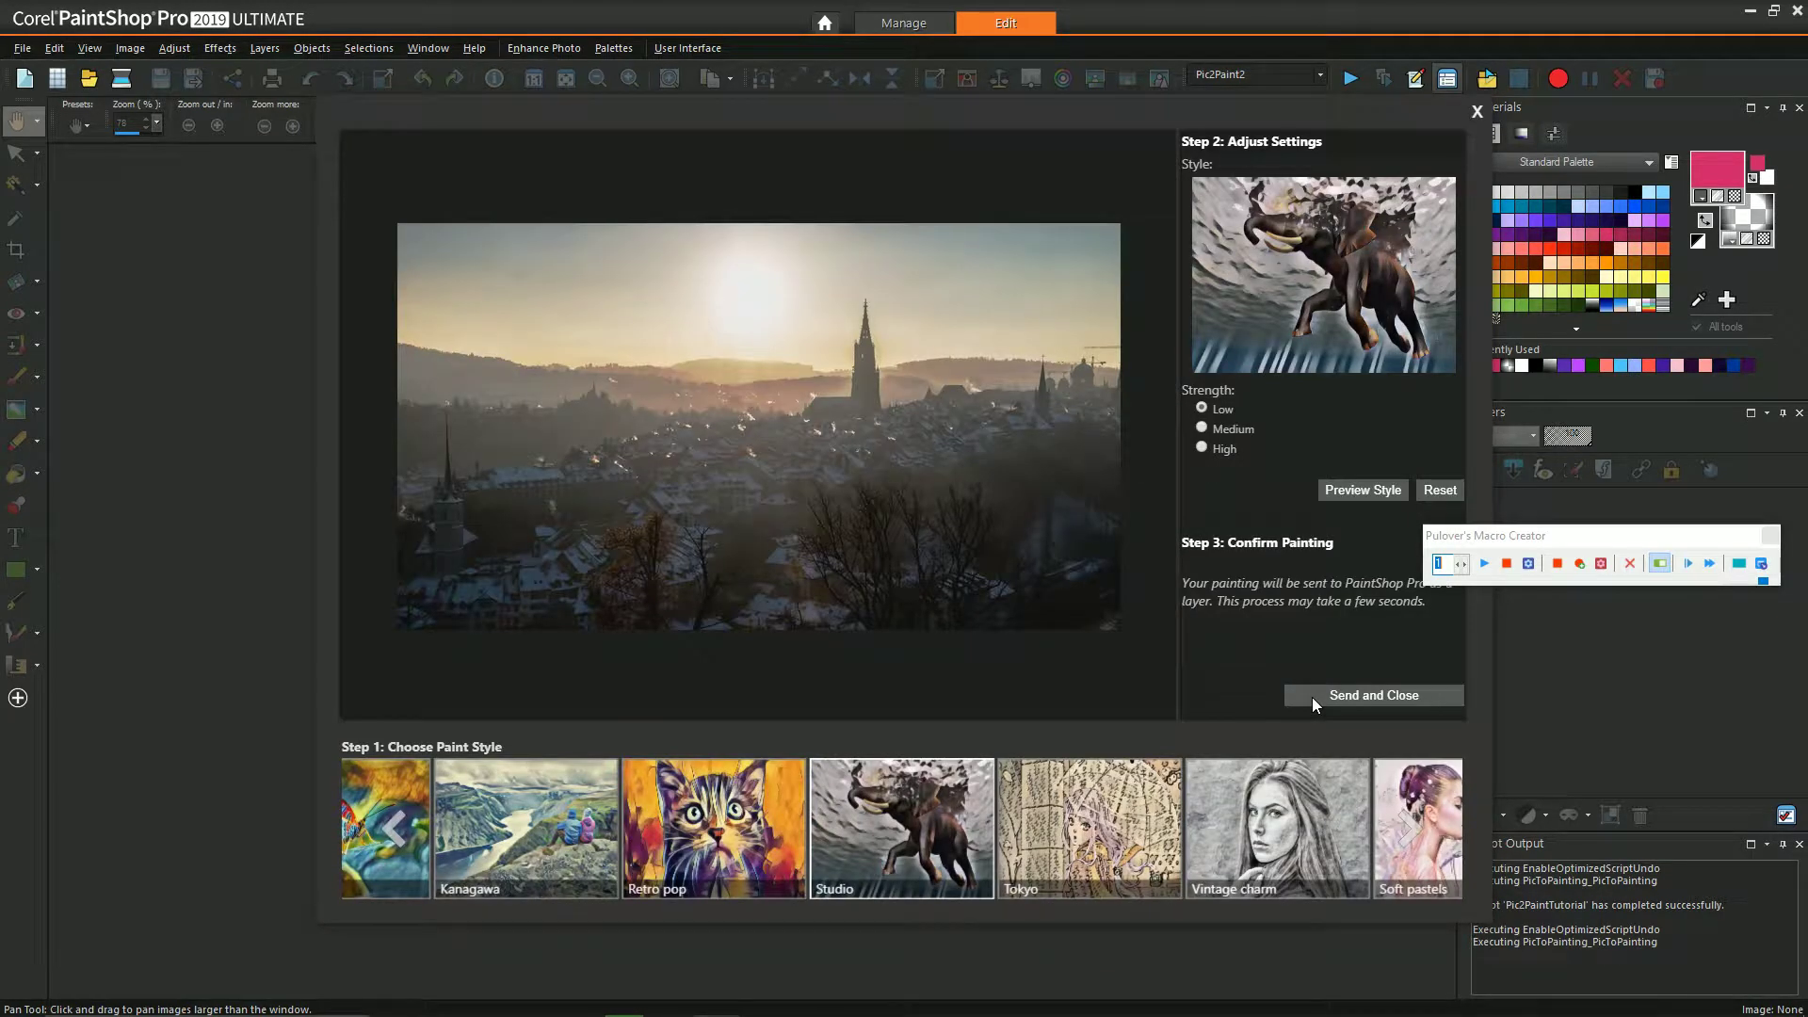
pyautogui.click(1557, 564)
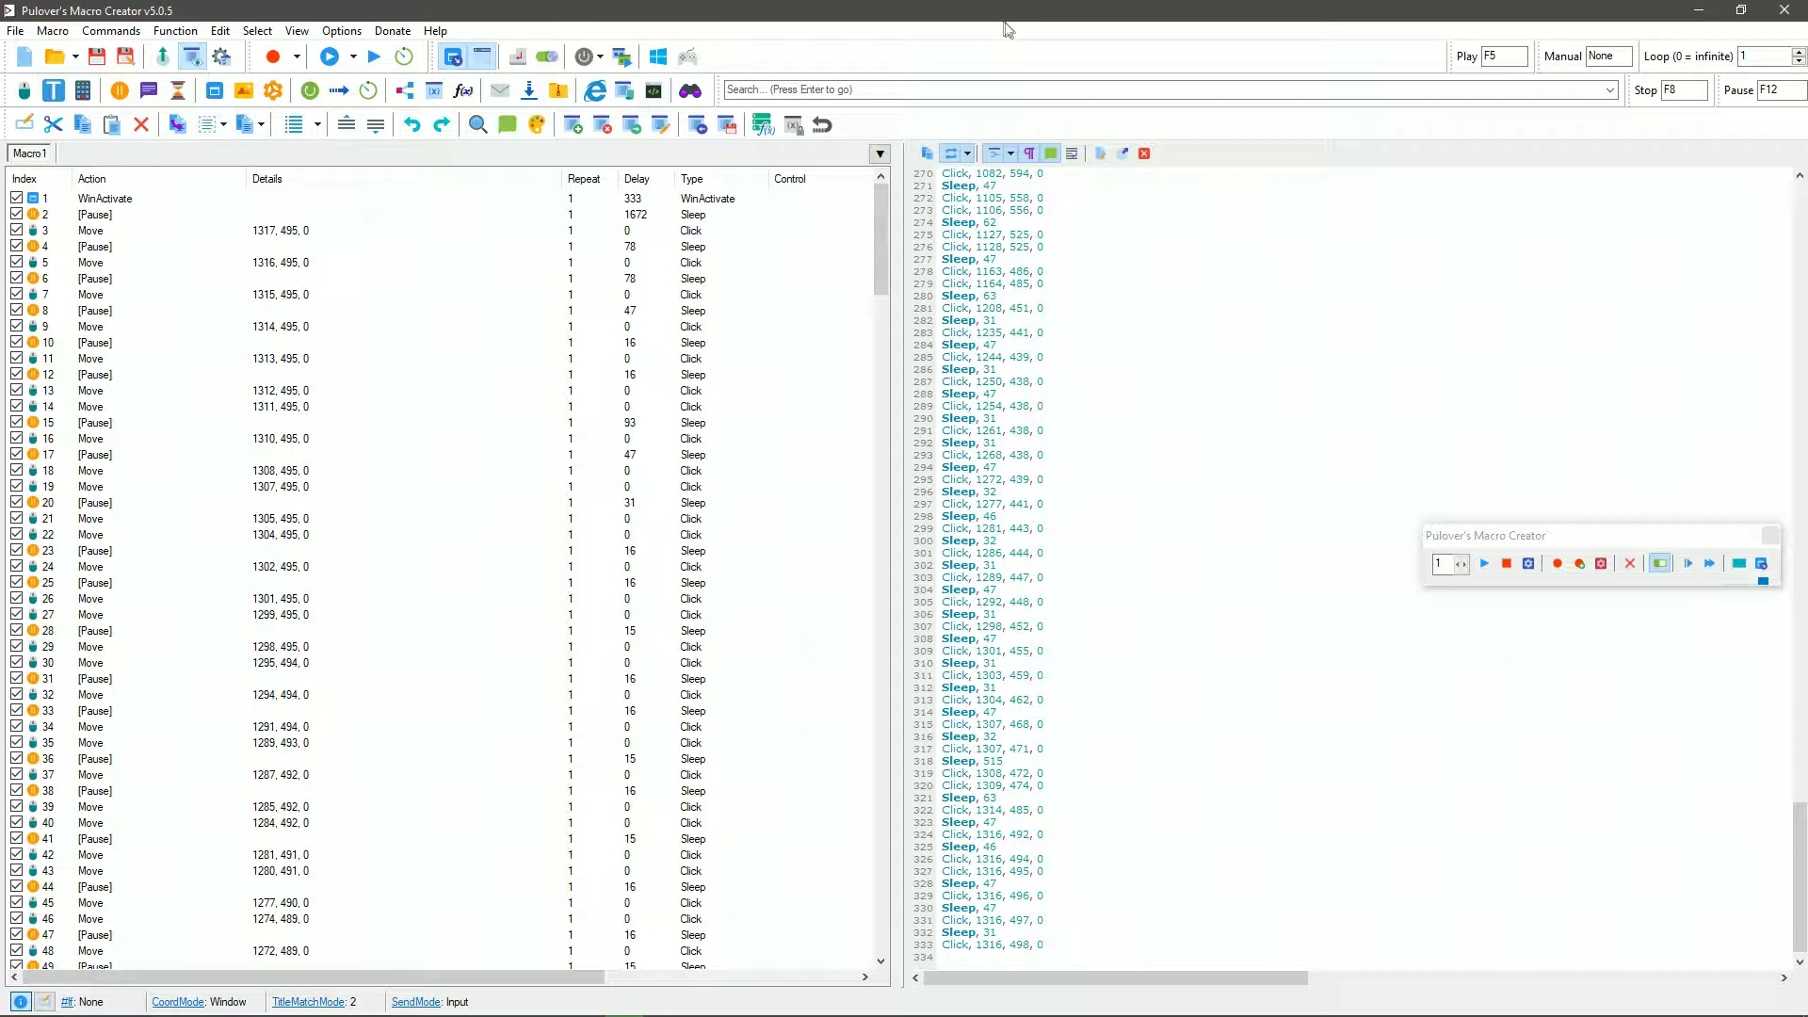
# Bring up the options menu for Macro1's WinActivate action
pyautogui.rightClick(130, 200)
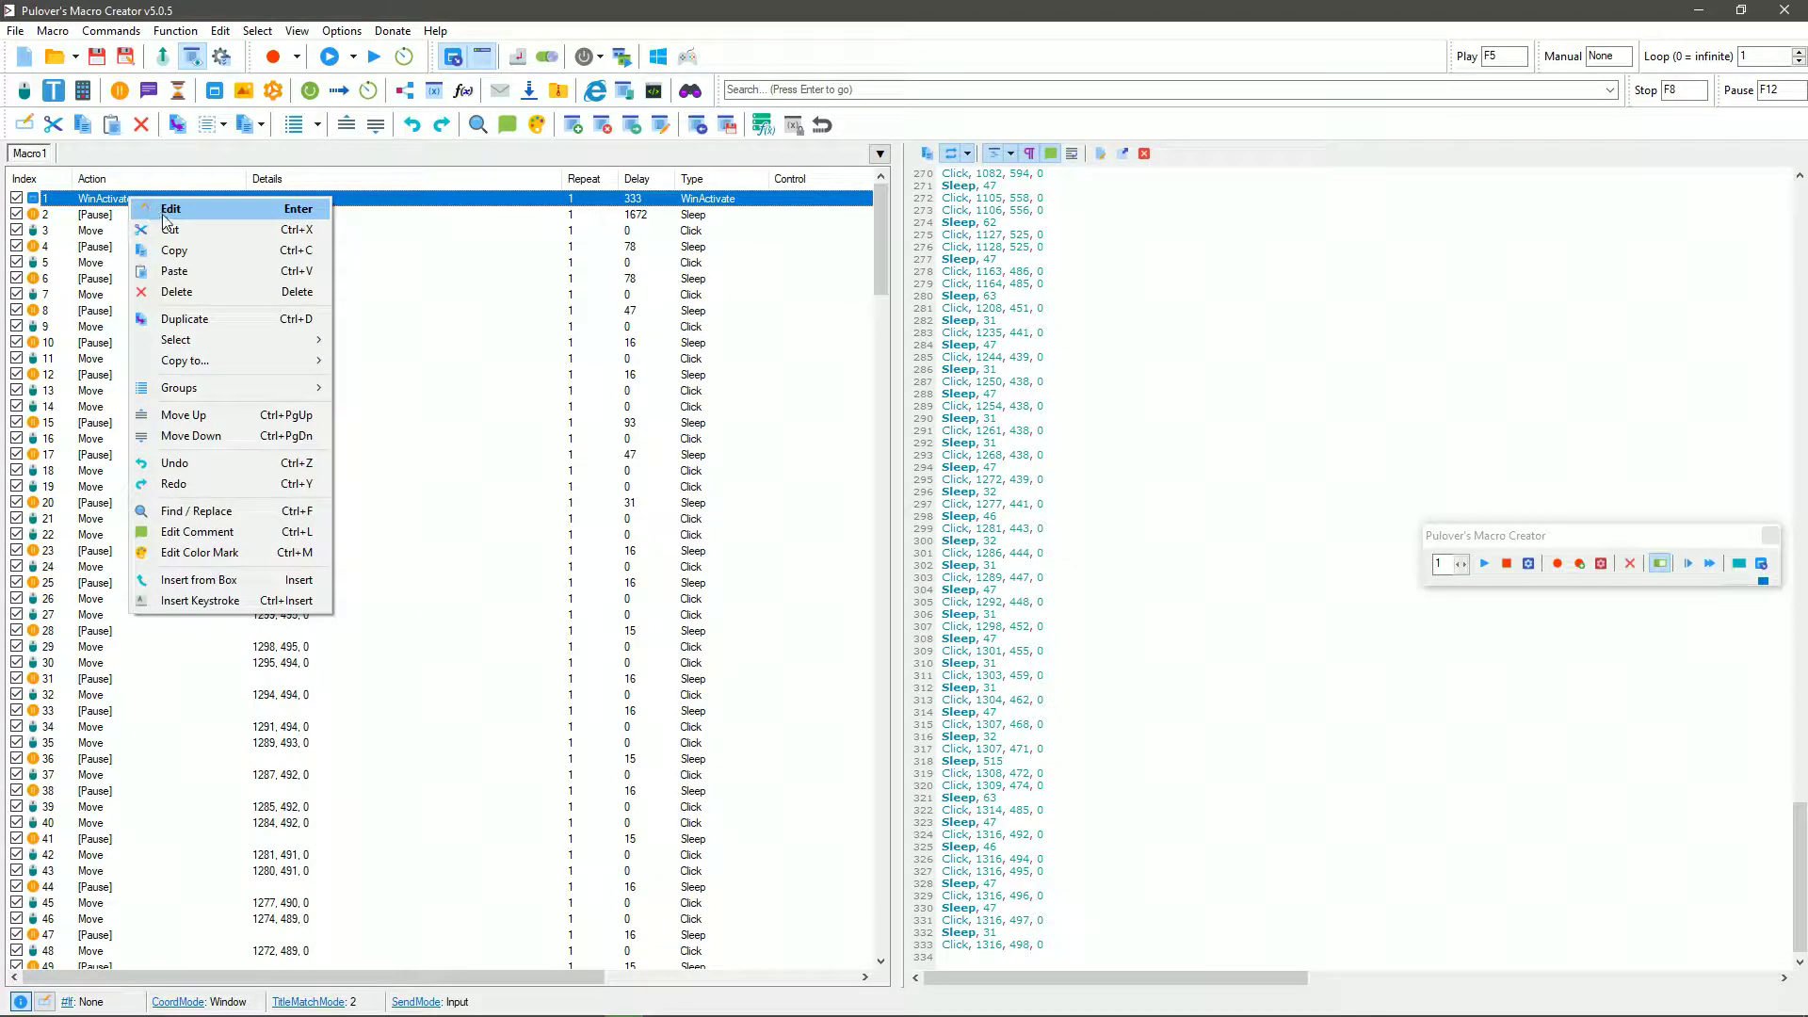
# Set the WinActivate step's target window to 'Pic To Painting' and confirm it
pyautogui.click(165, 217)
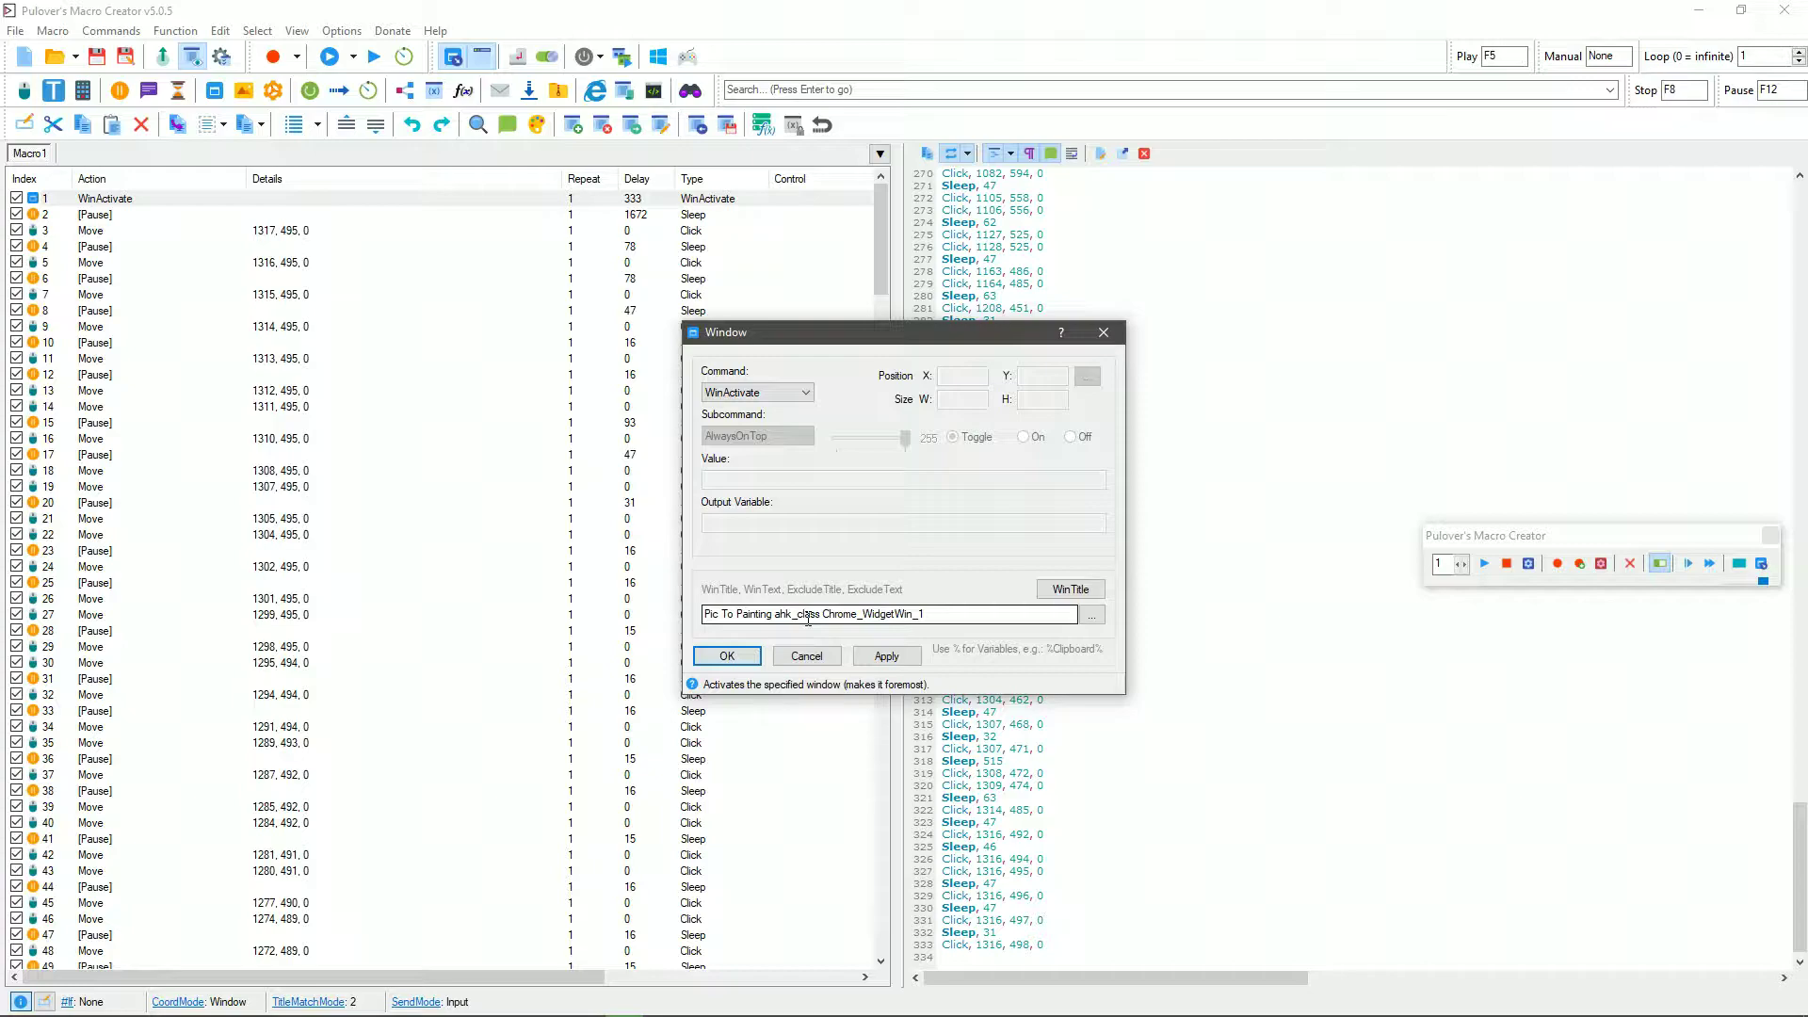
pyautogui.hotkey('alt', 'Tab')
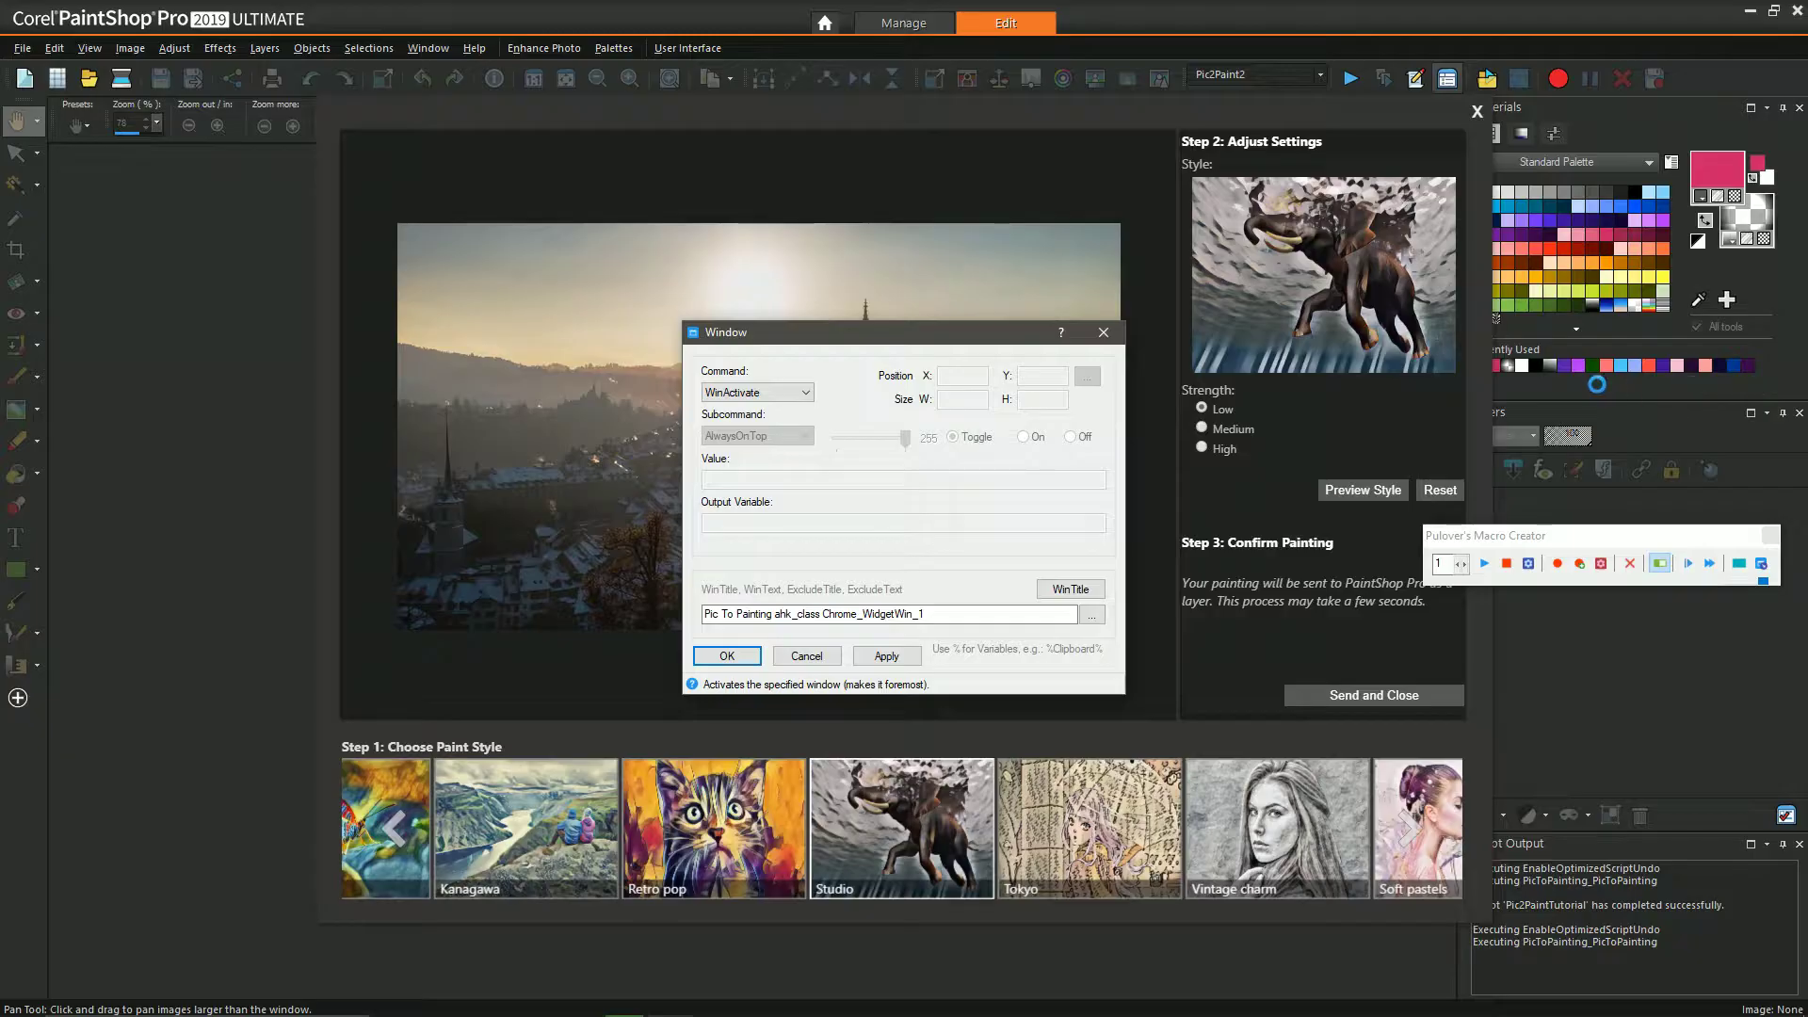
pyautogui.moveTo(961, 342); pyautogui.dragTo(1120, 360)
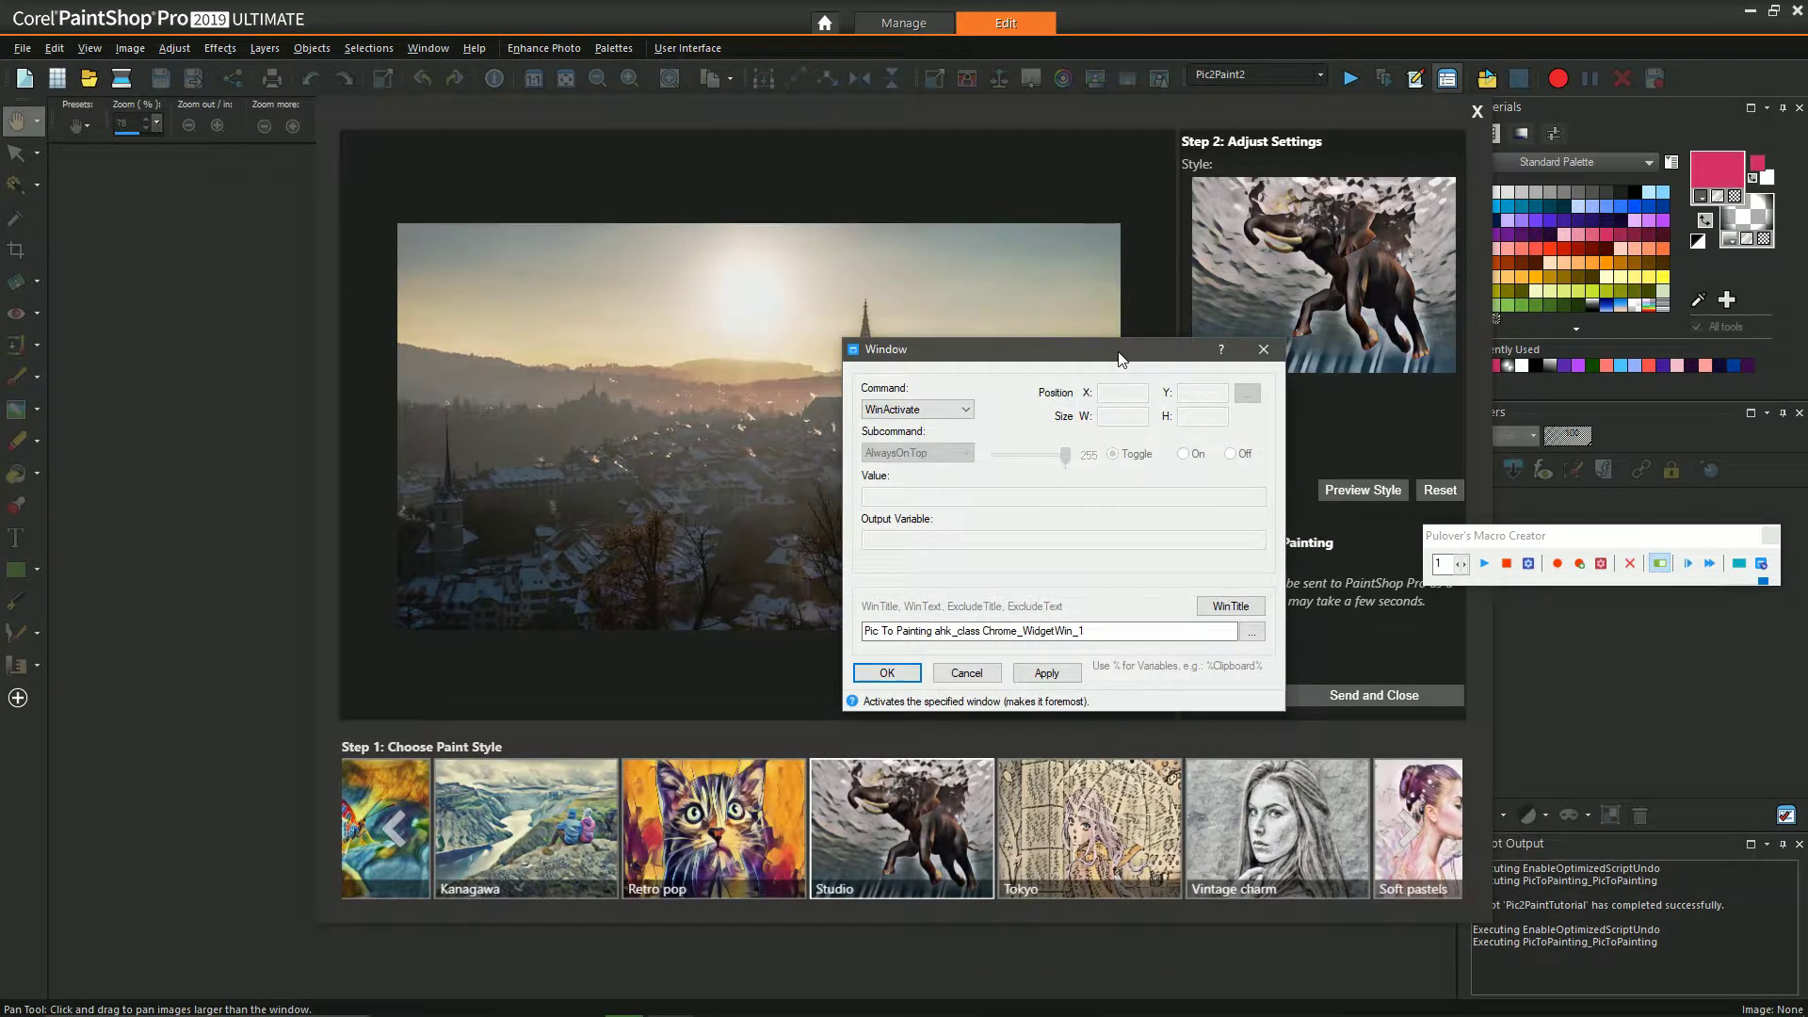
pyautogui.click(1253, 629)
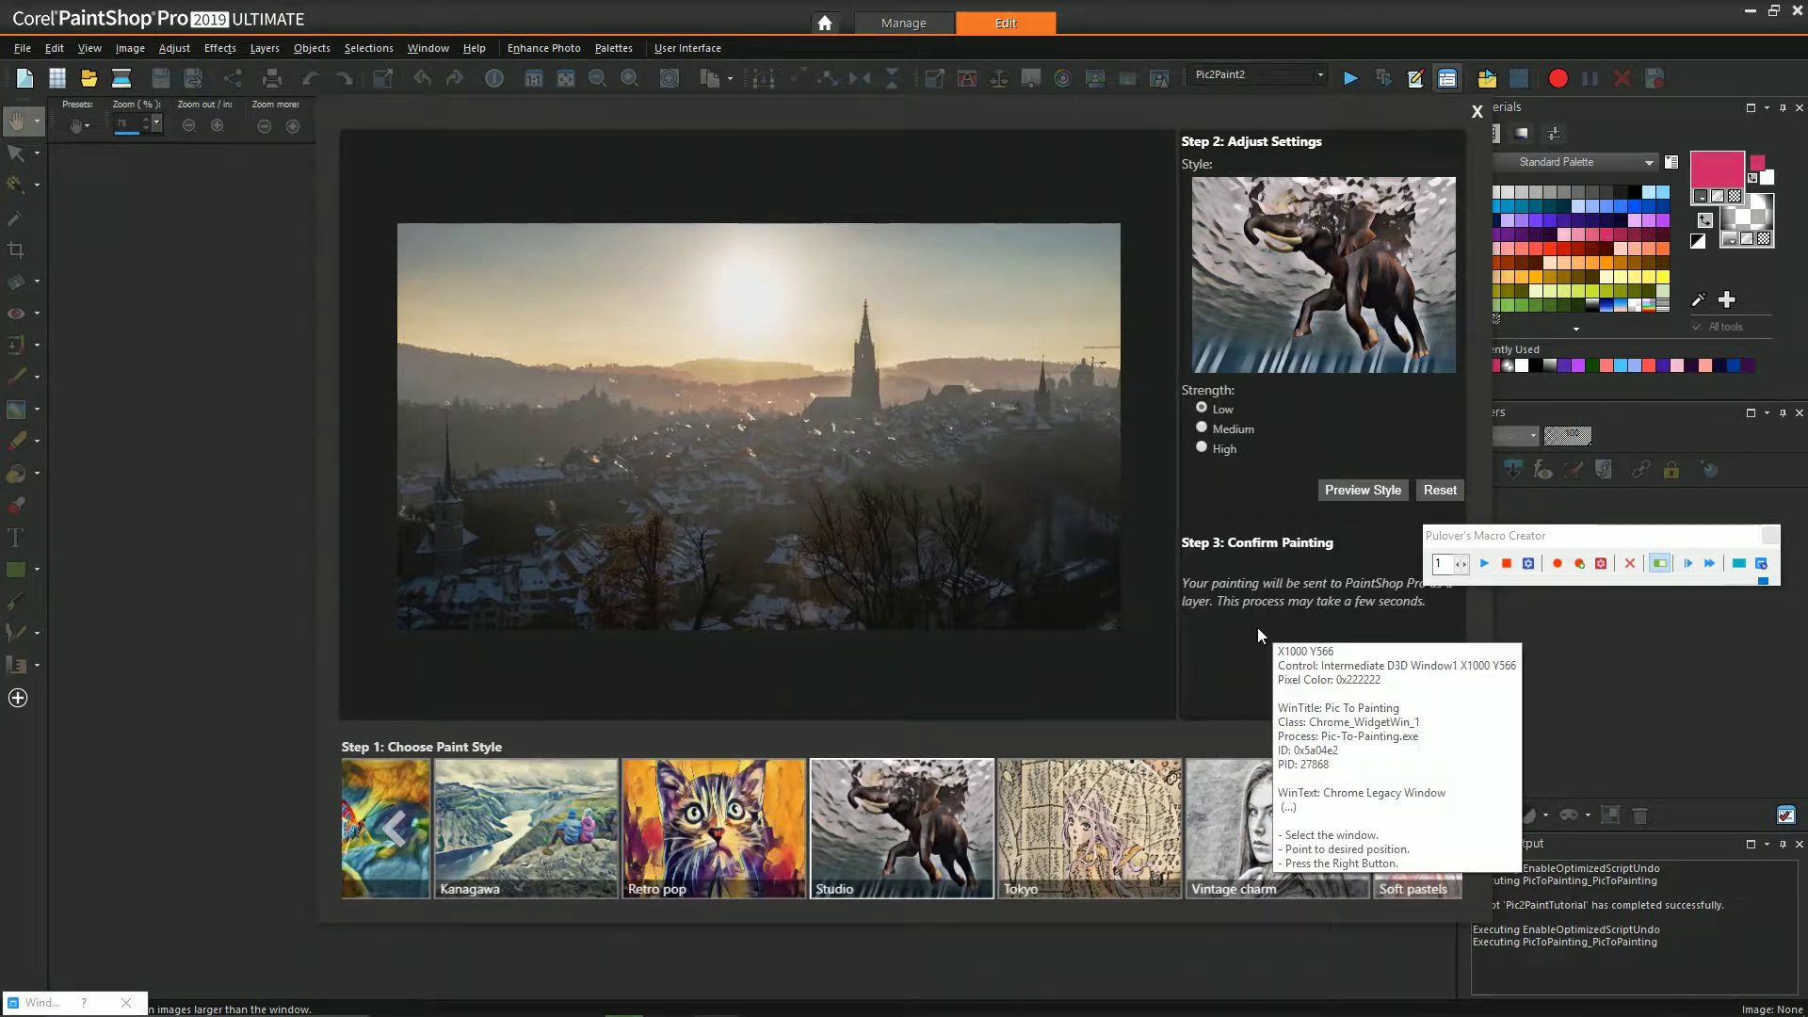
pyautogui.rightClick(1156, 661)
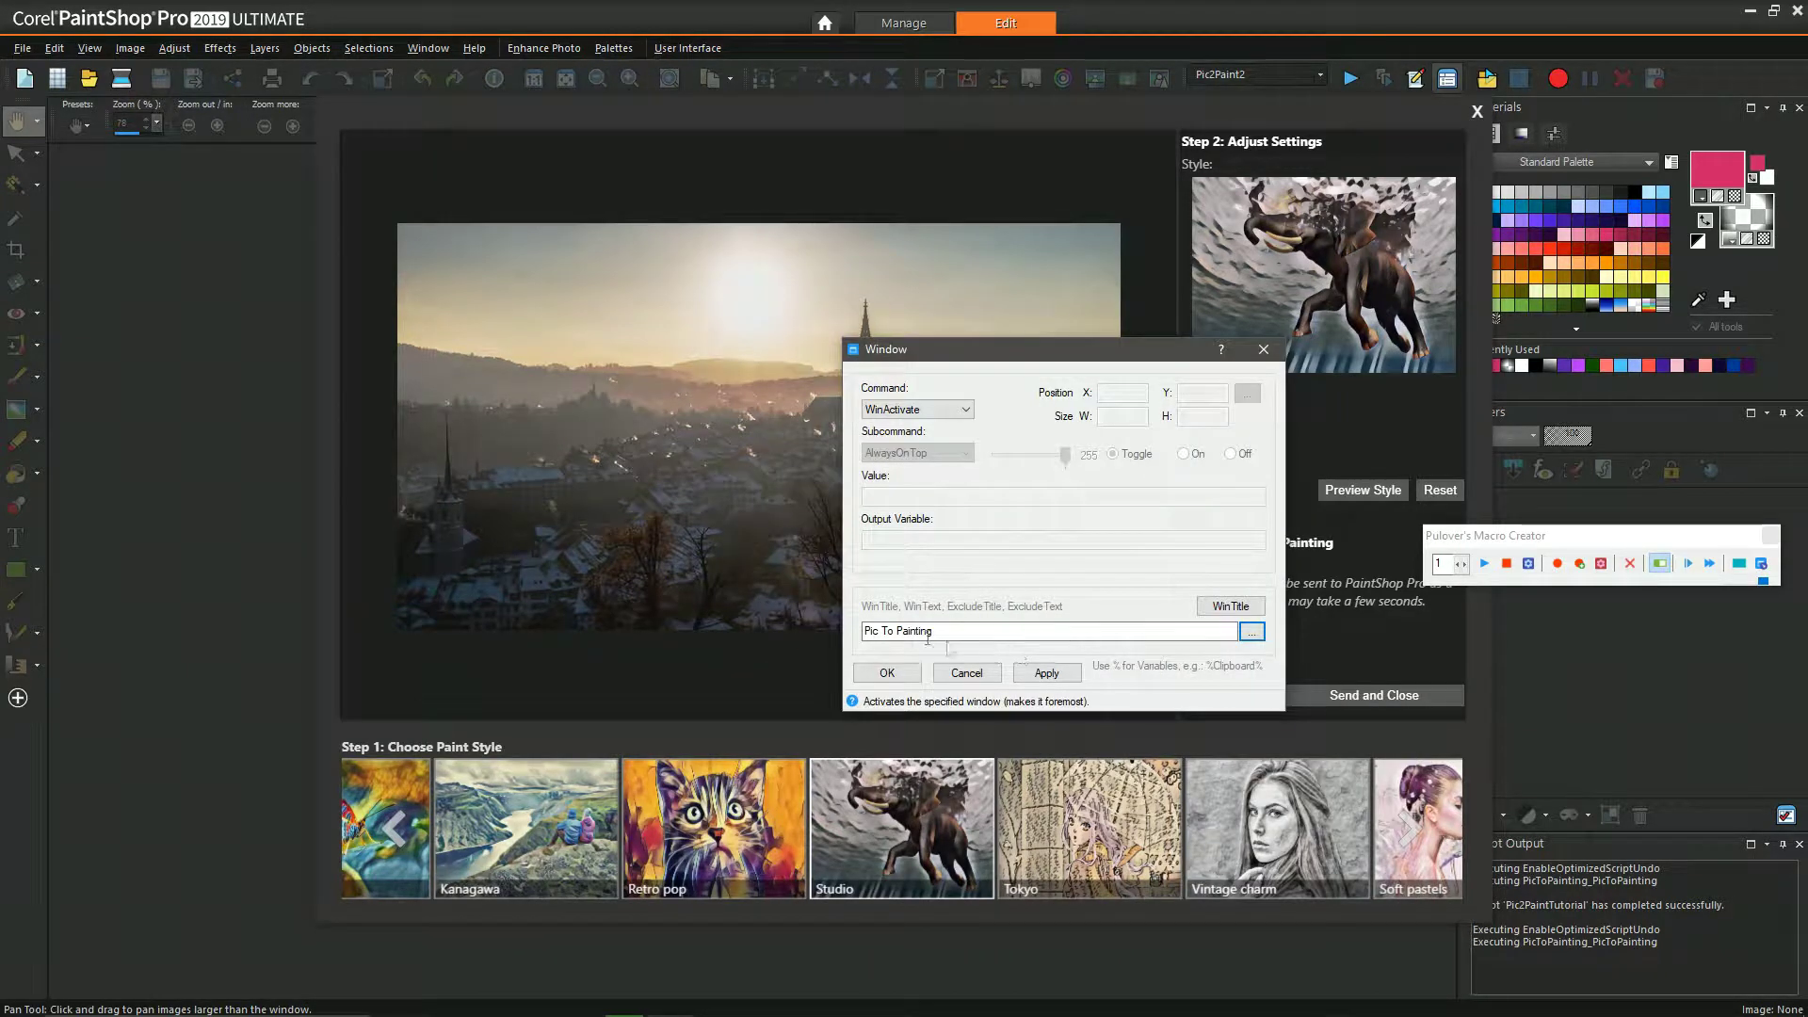
pyautogui.click(1041, 672)
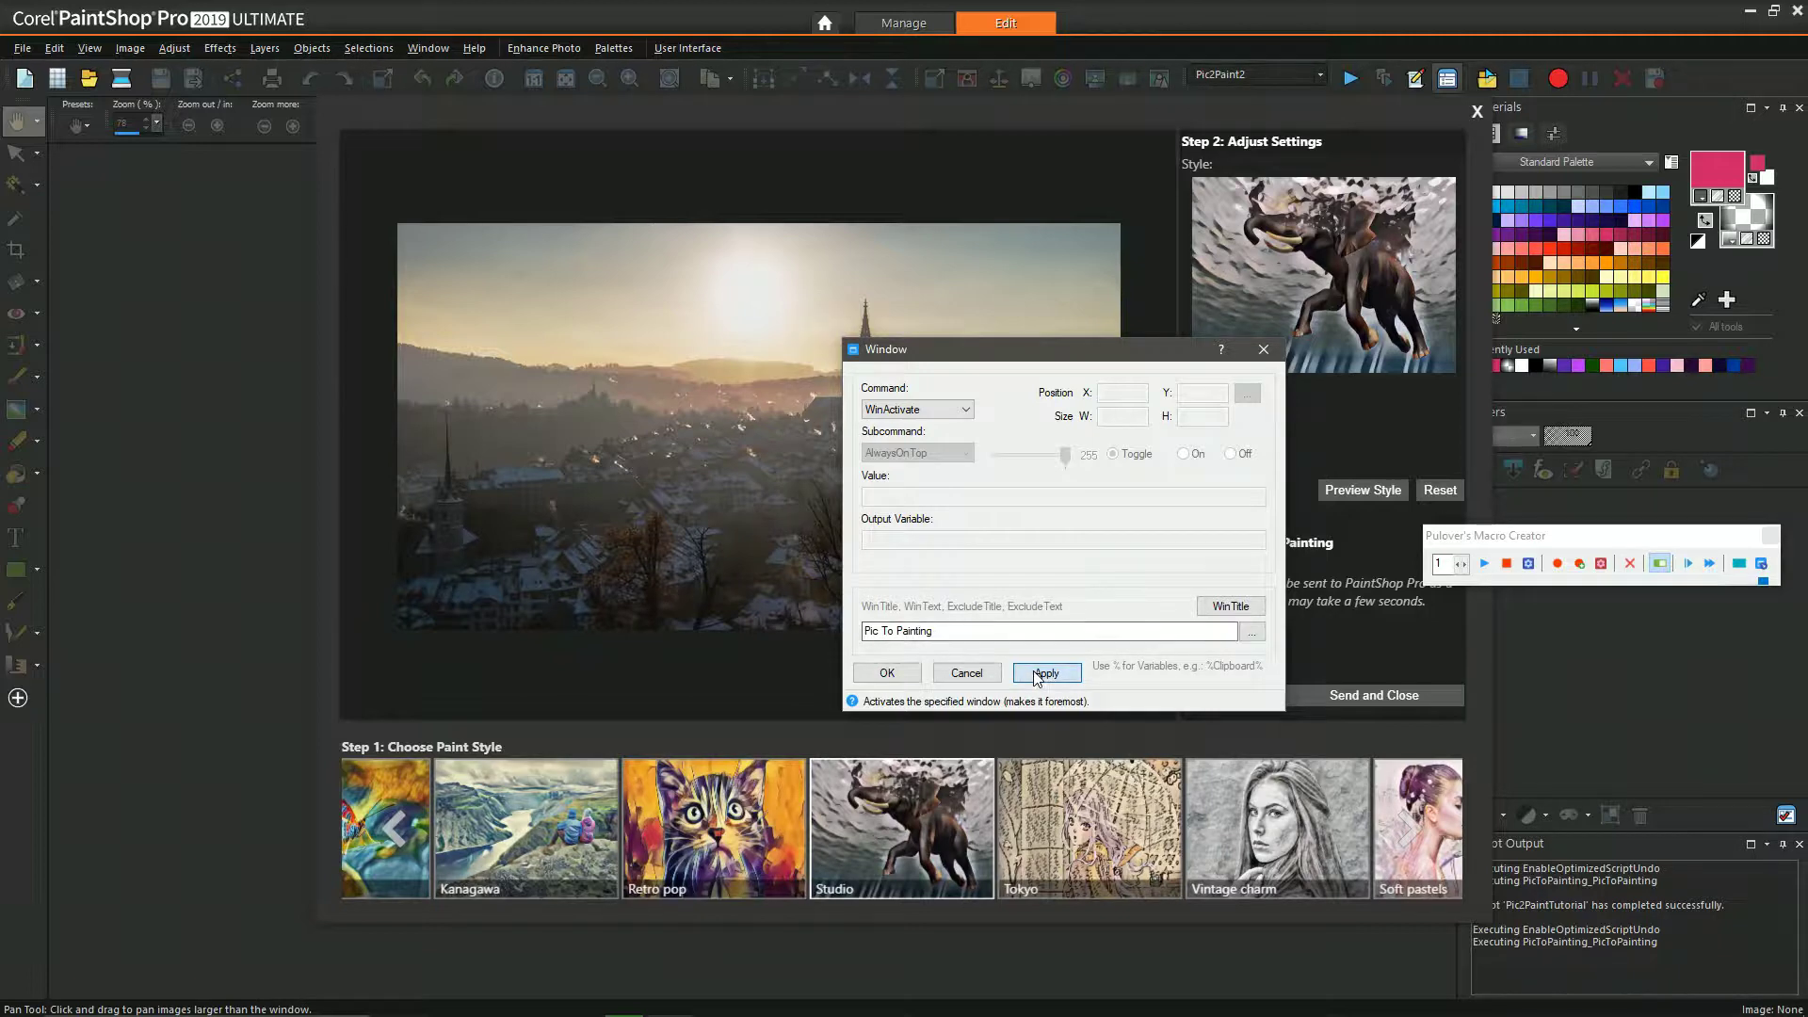
pyautogui.click(901, 675)
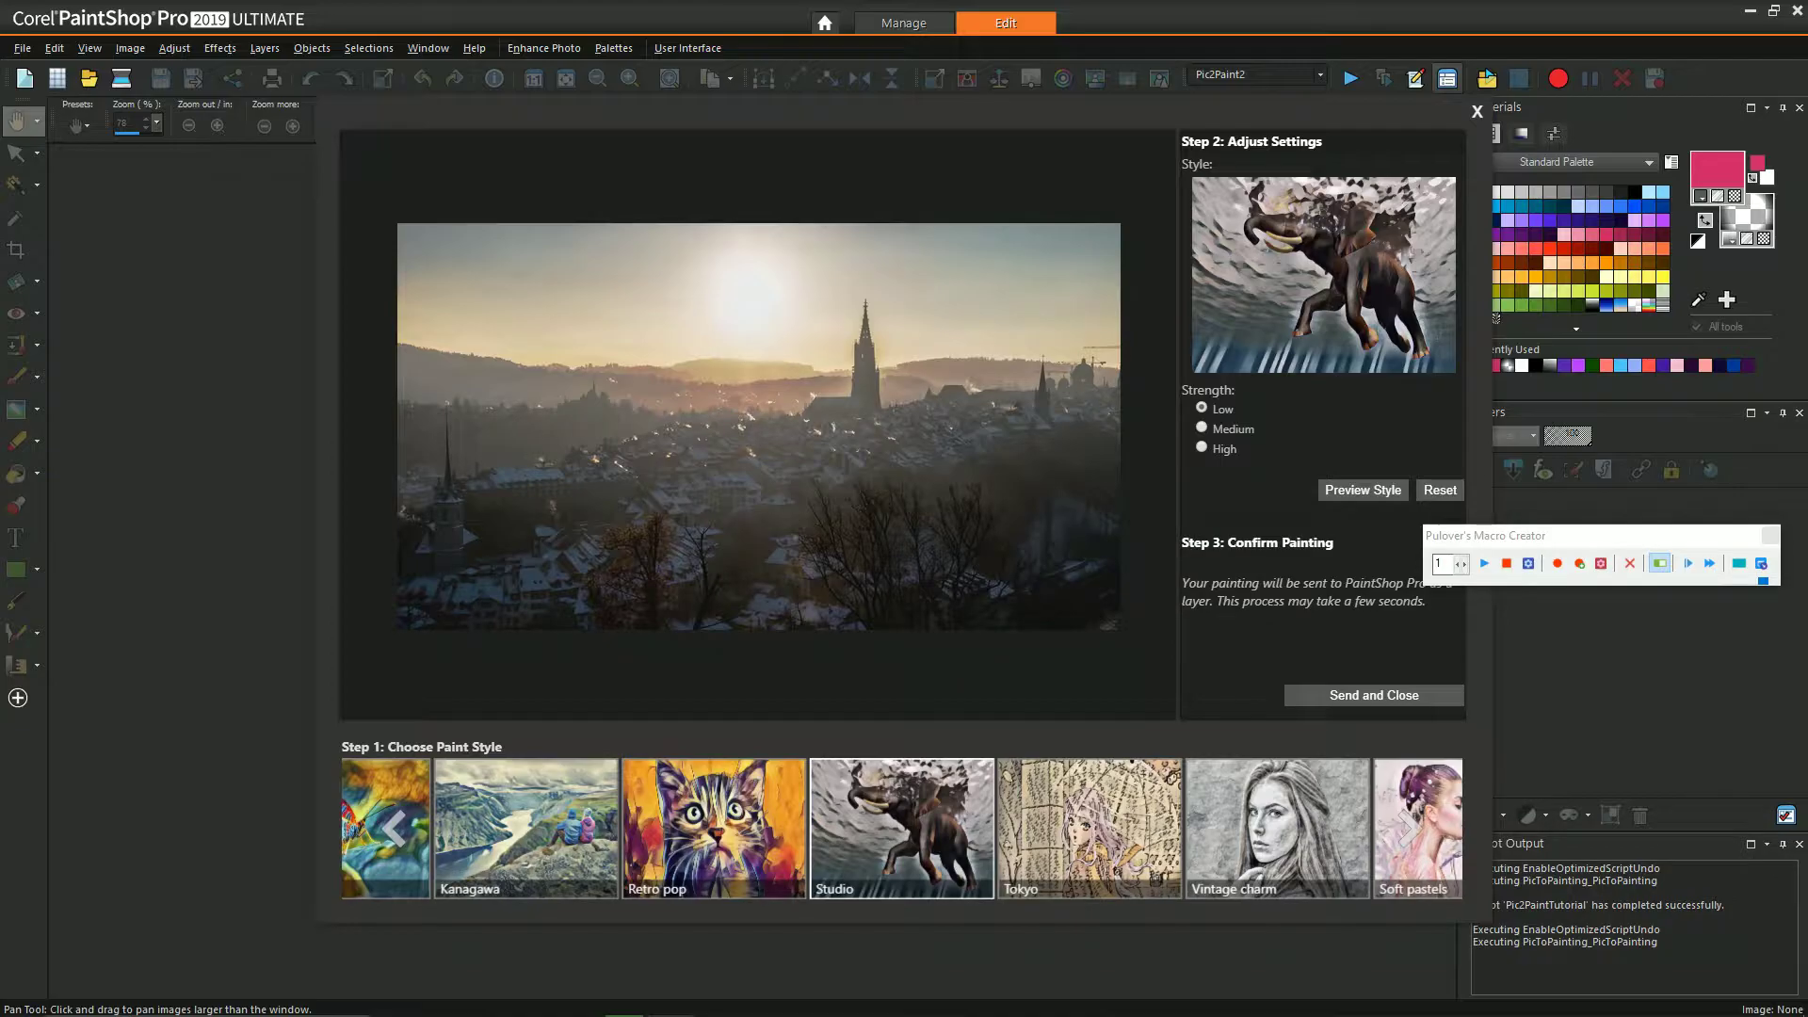
pyautogui.press('F9')
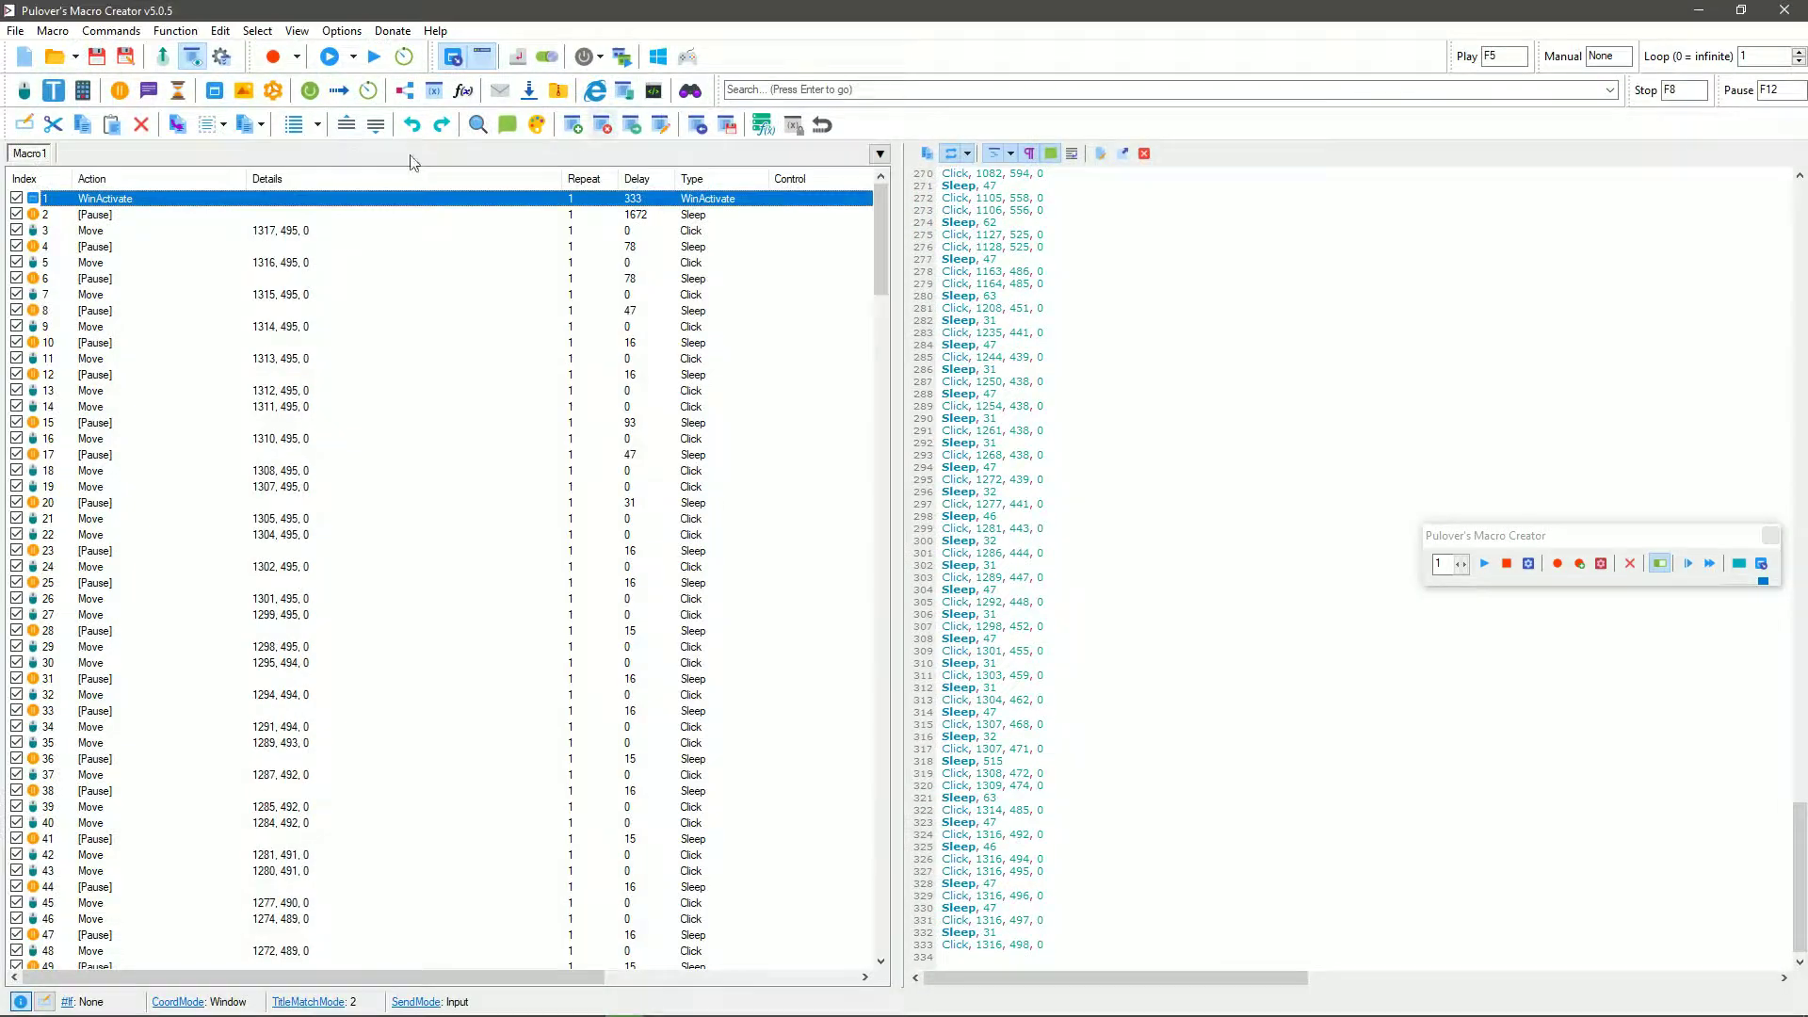
# Review the WinActivate step's settings and close them unchanged
pyautogui.rightClick(160, 200)
pyautogui.click(184, 214)
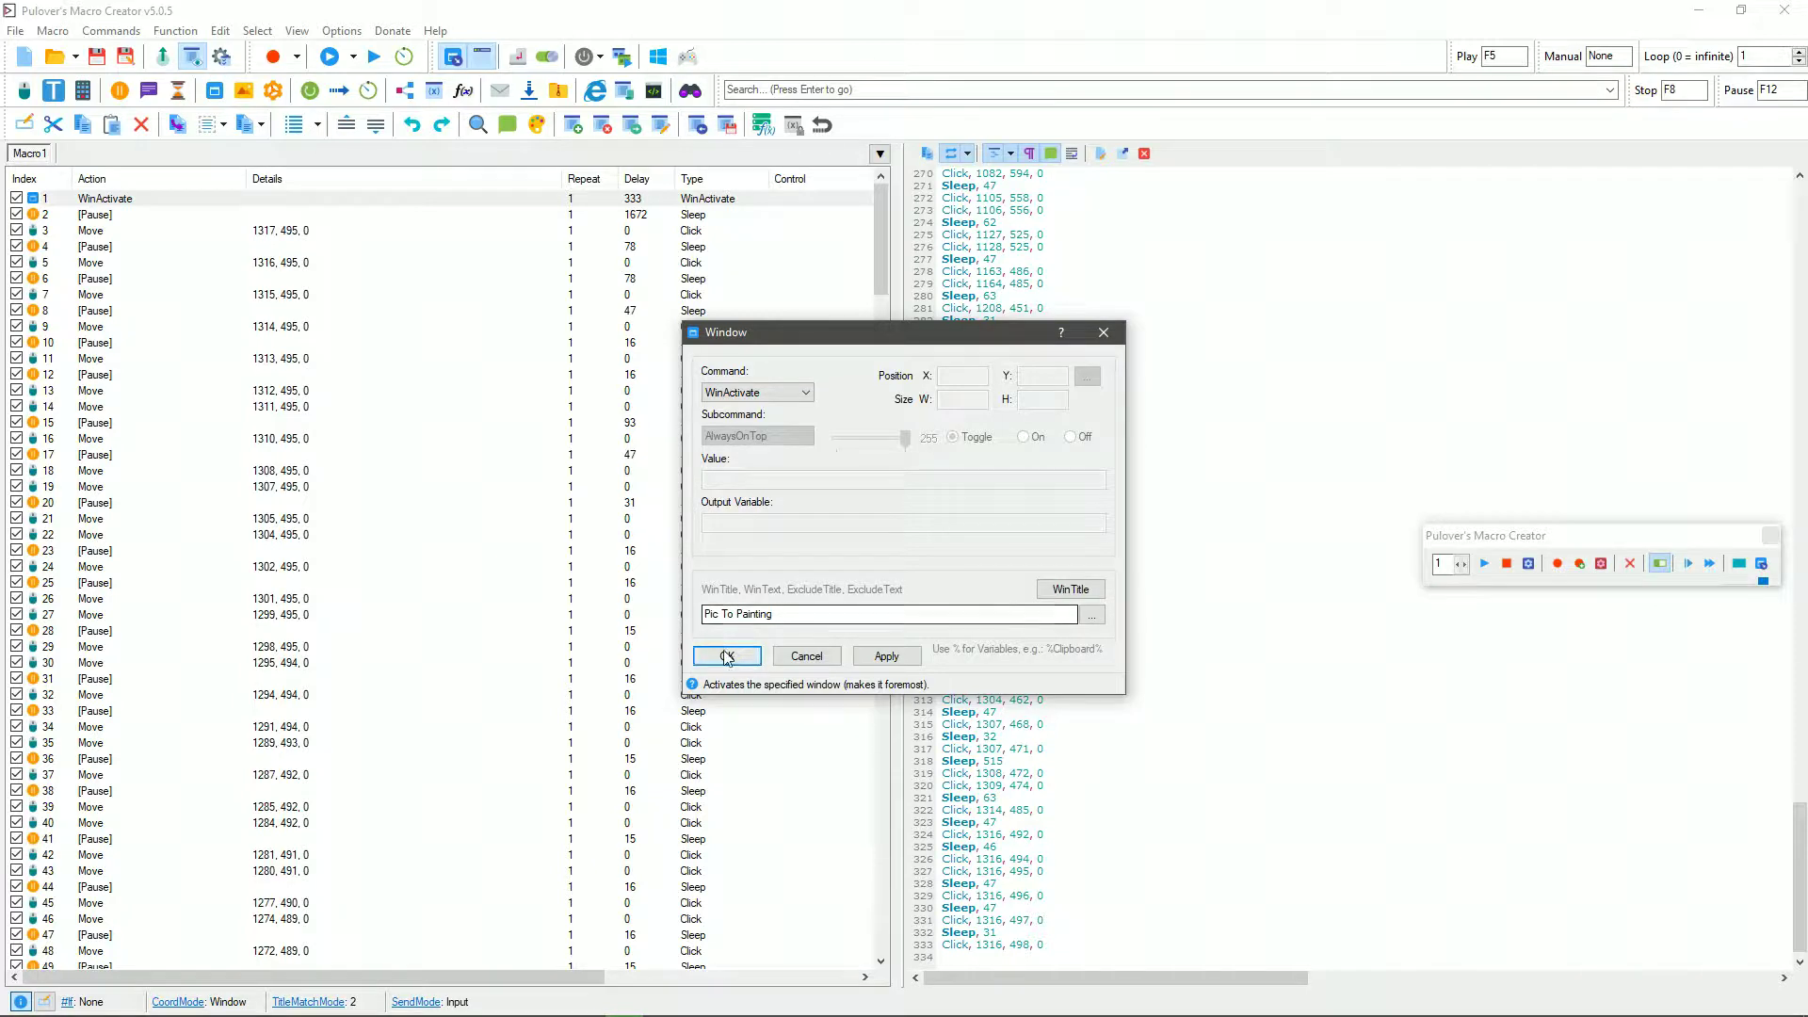
pyautogui.click(727, 657)
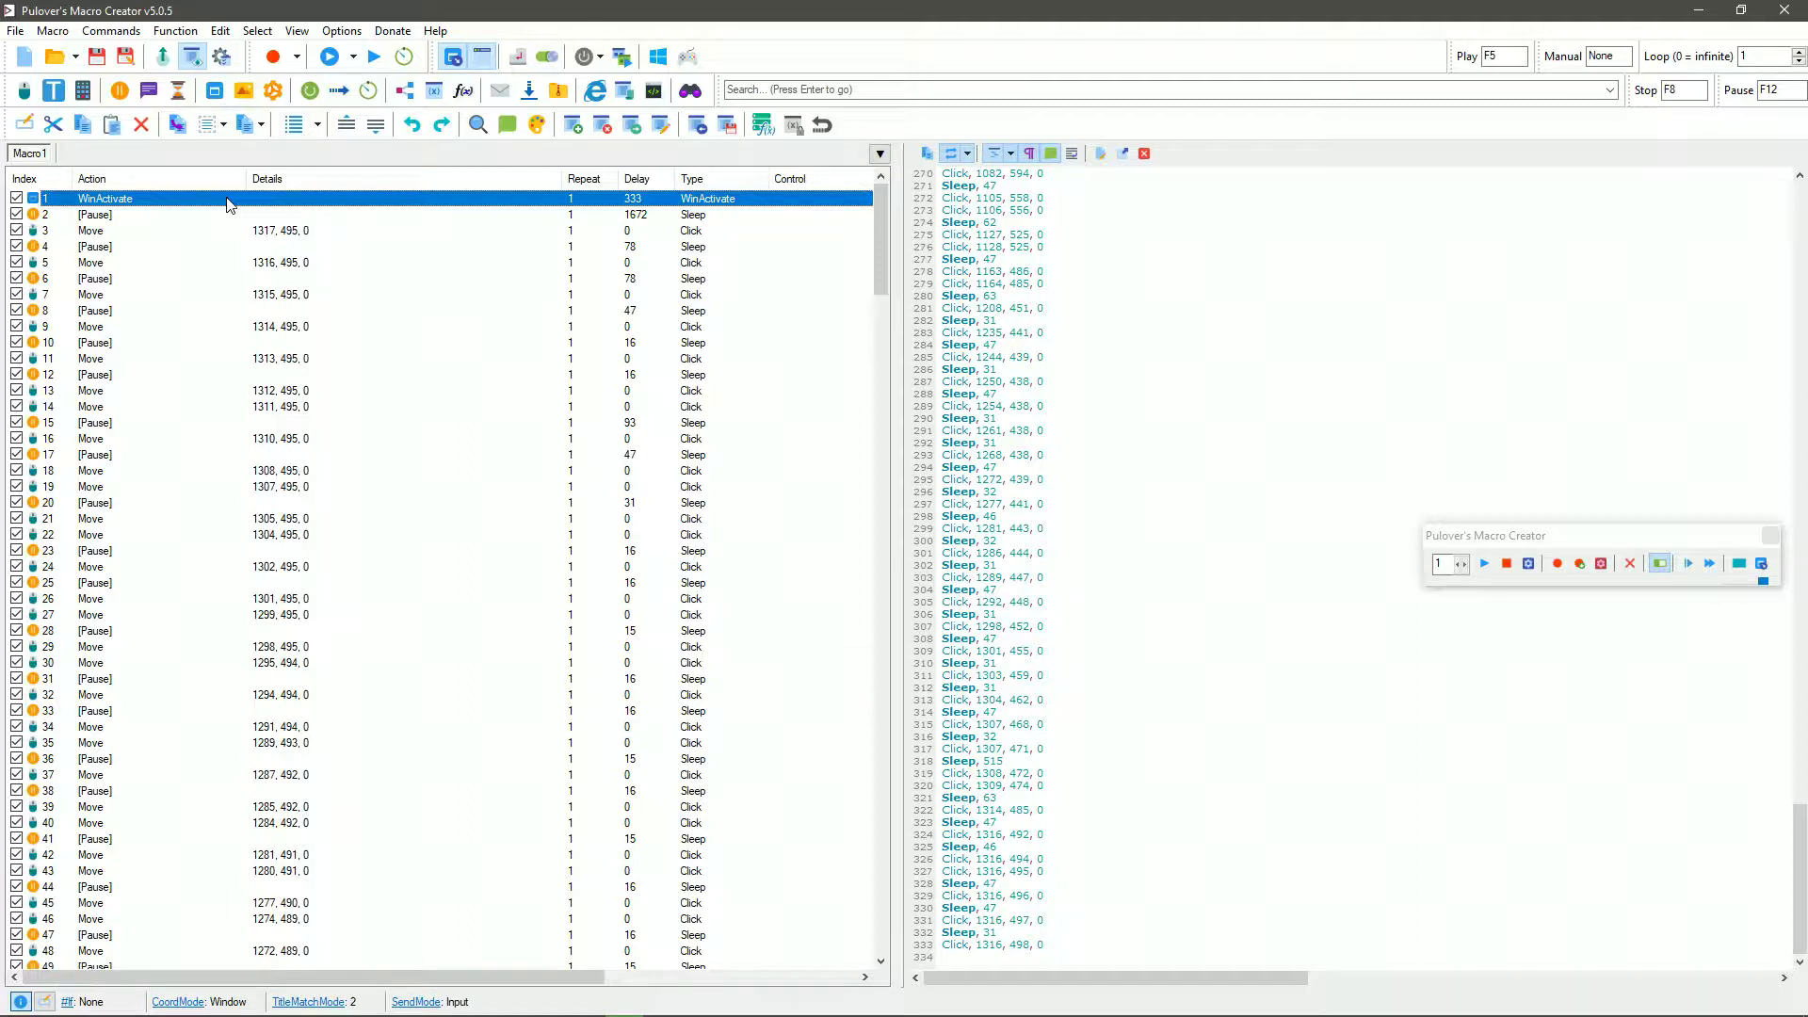
# Wrap the selected WinActivate step in a Loop that repeats 566 times
pyautogui.click(312, 87)
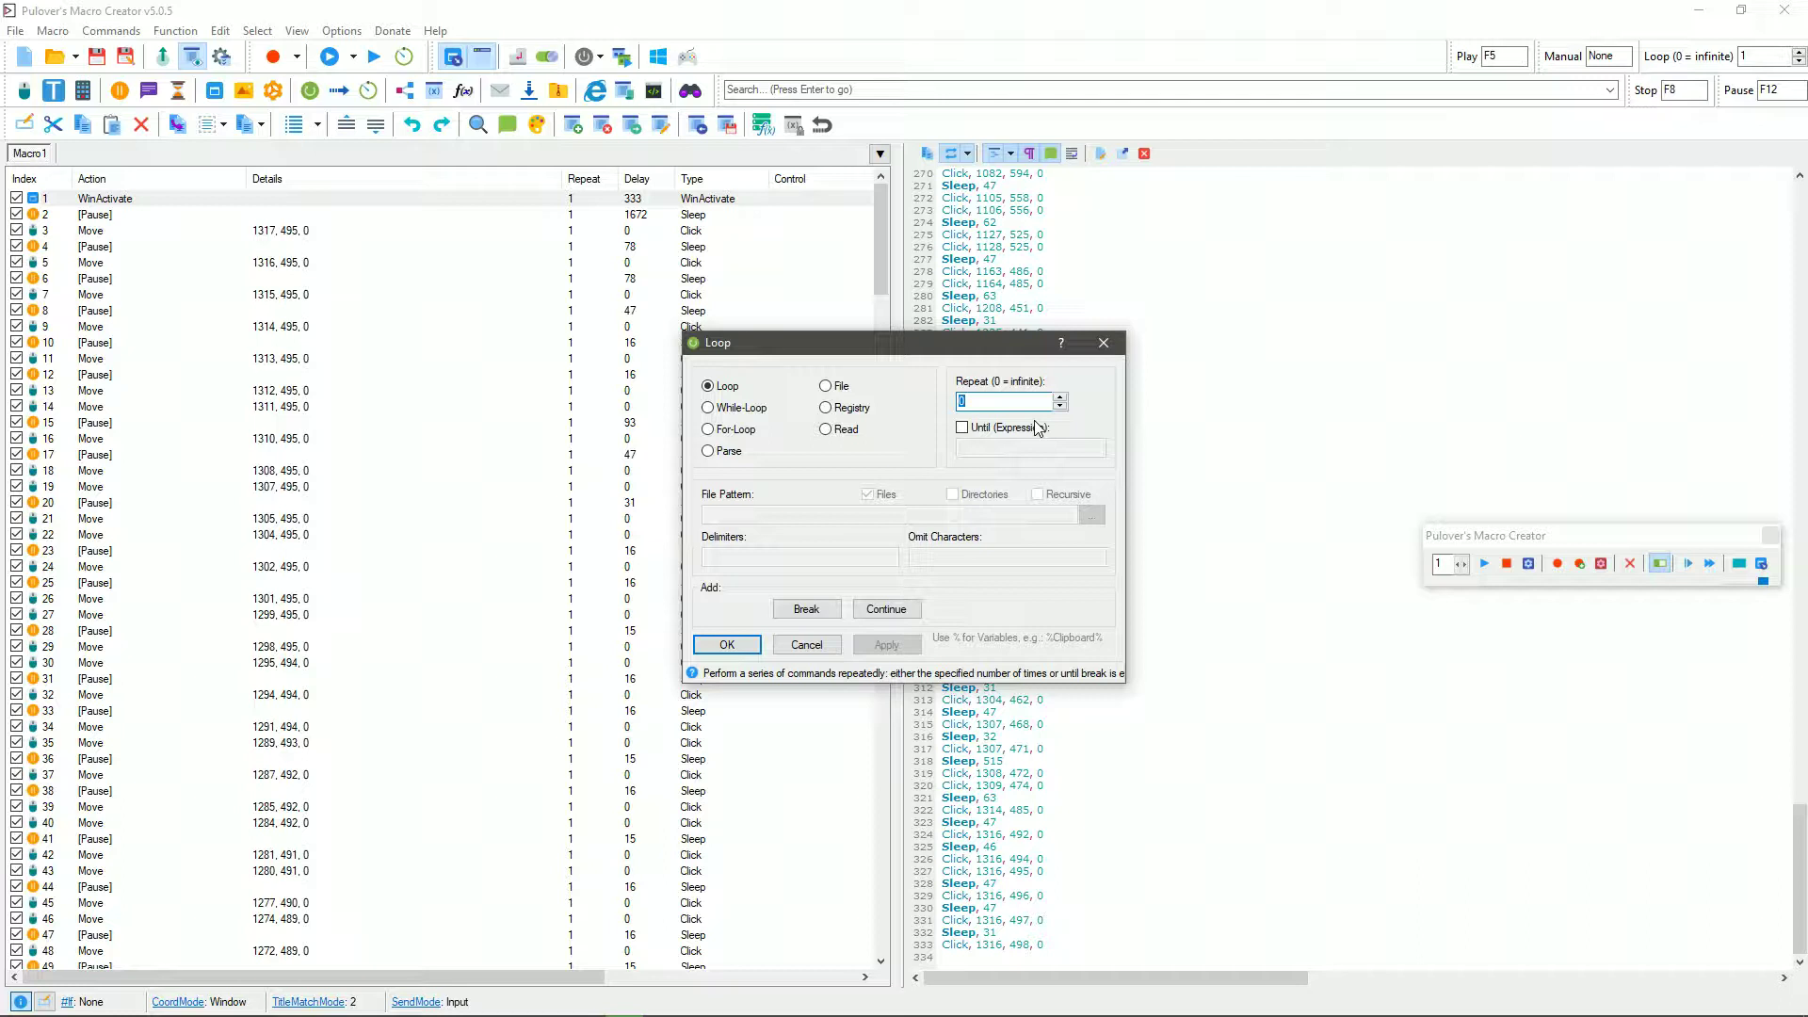
pyautogui.write('566')
pyautogui.click(726, 644)
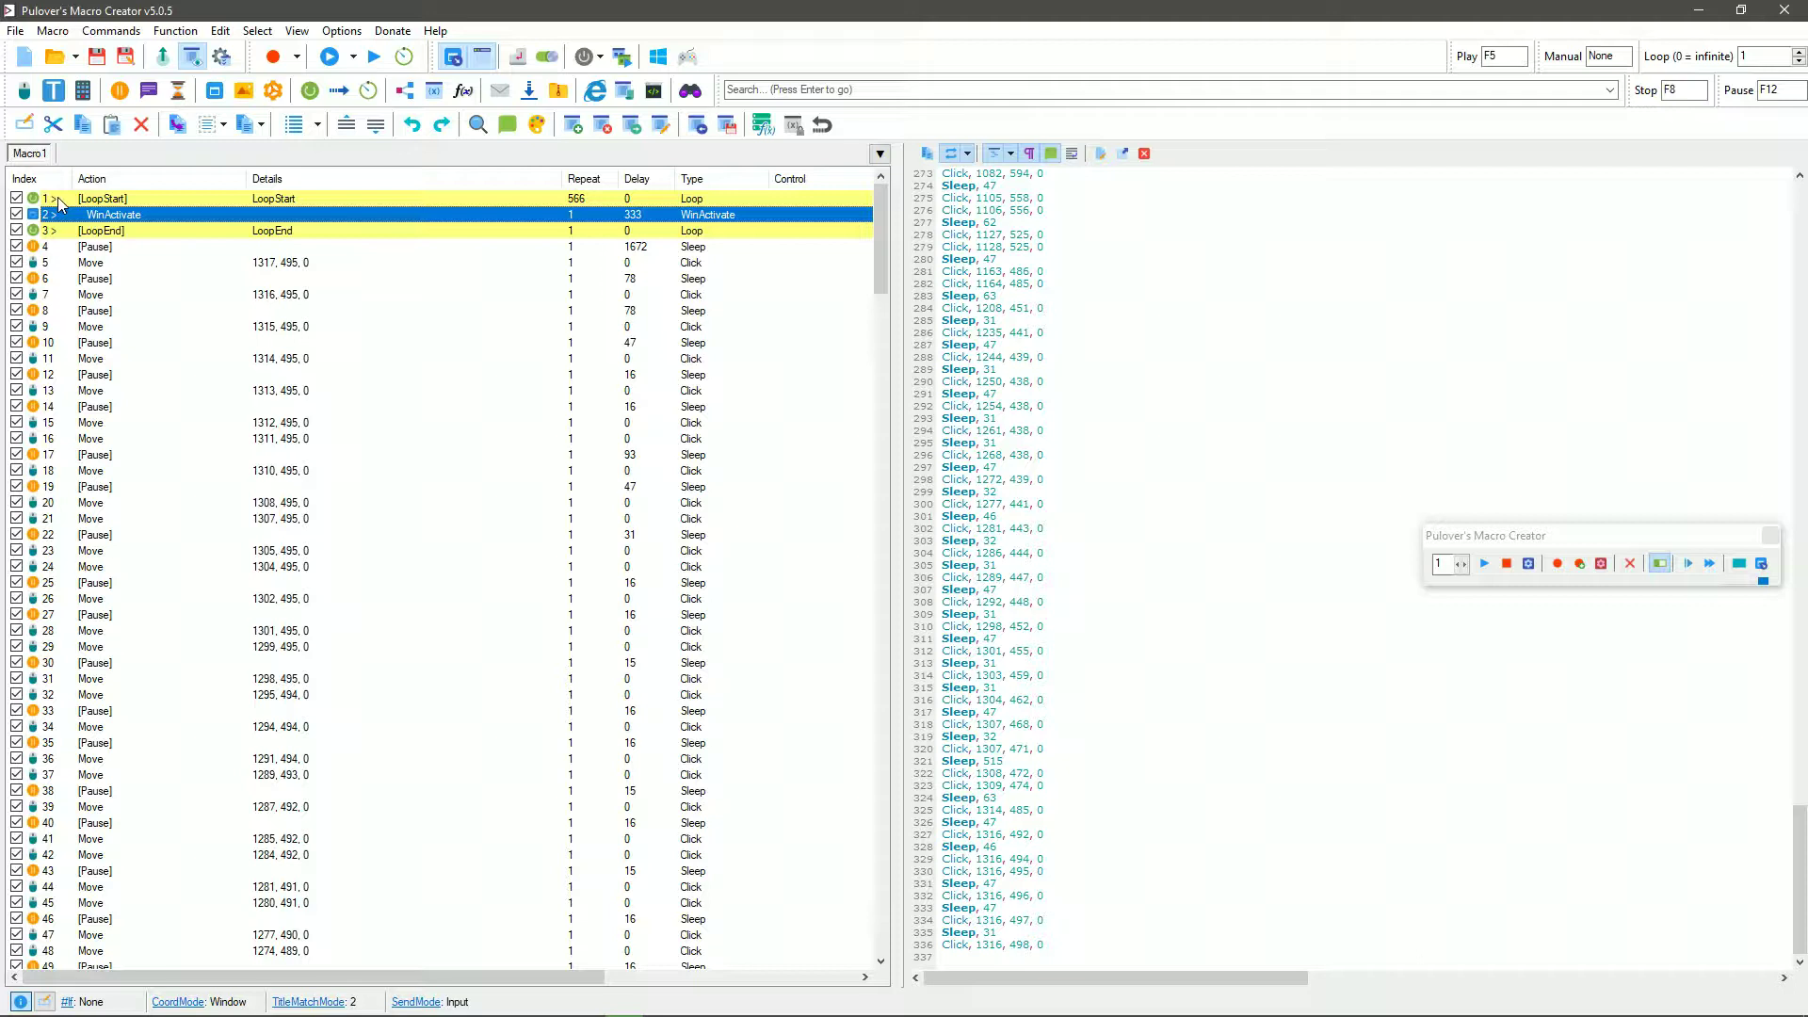
# Cut the LoopEnd row and paste it near the end of the macro, clearing the End Loop error
pyautogui.click(99, 232)
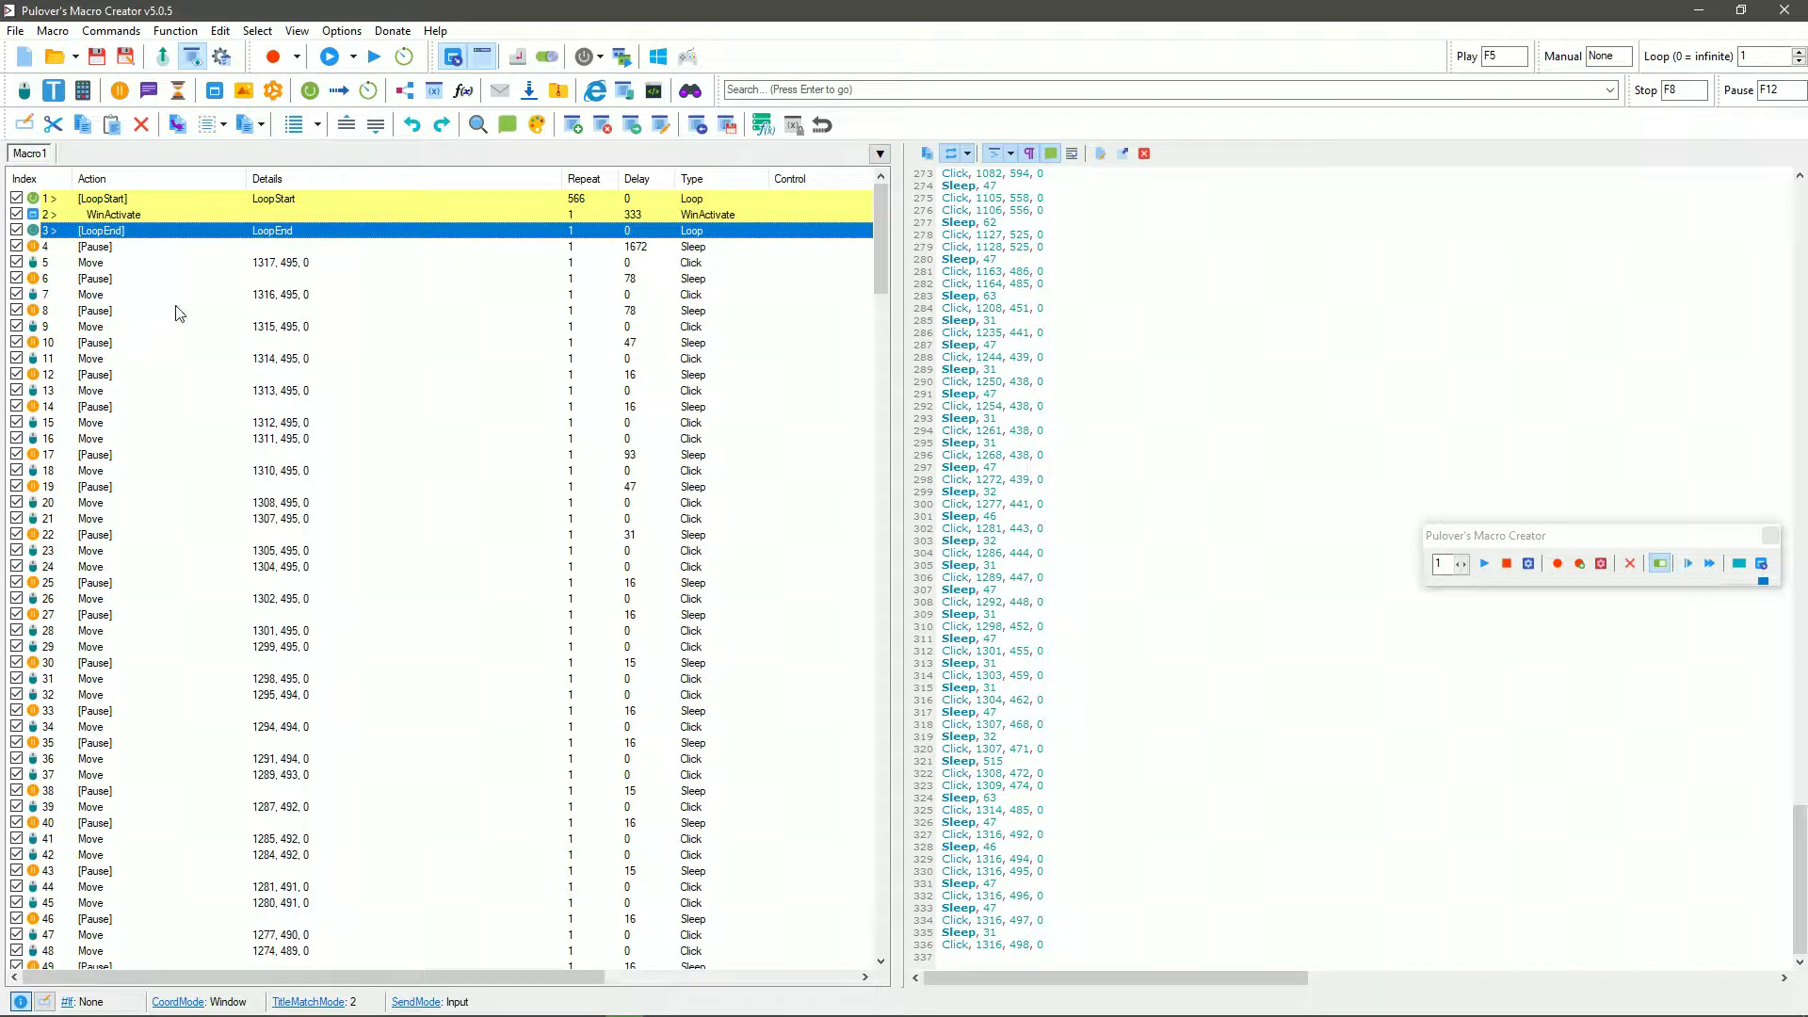
pyautogui.rightClick(149, 229)
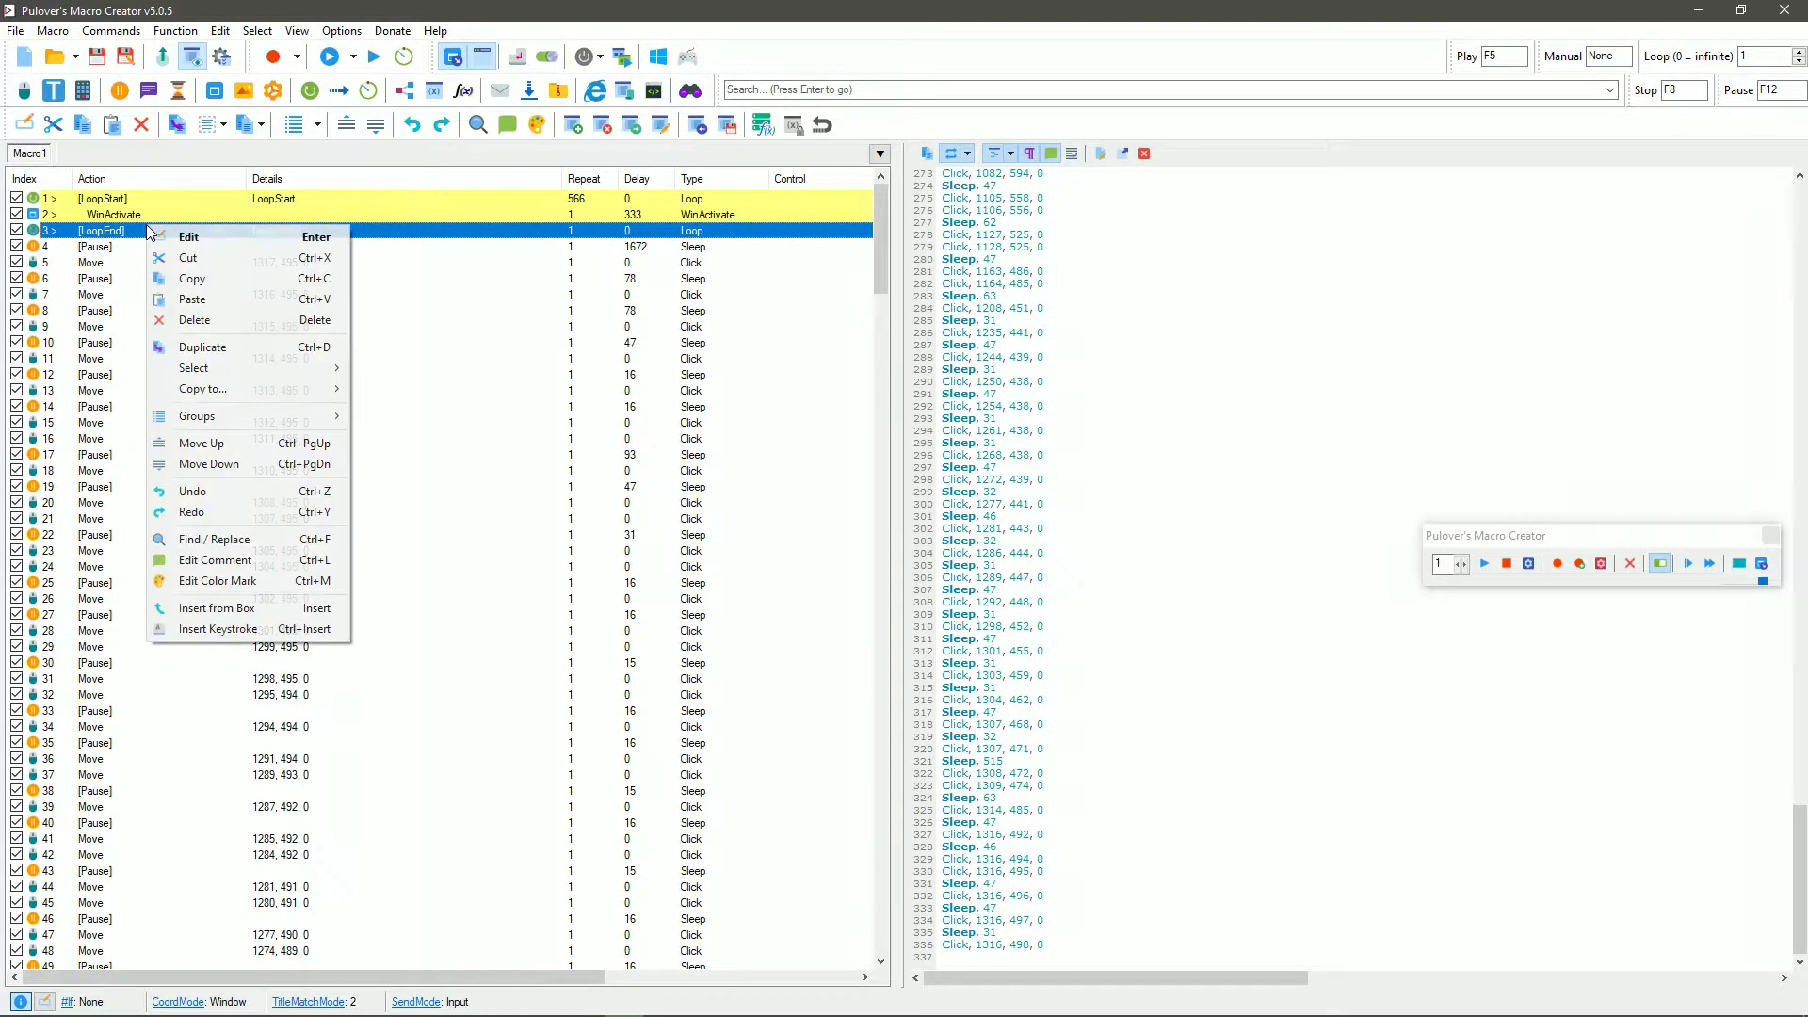
pyautogui.click(179, 257)
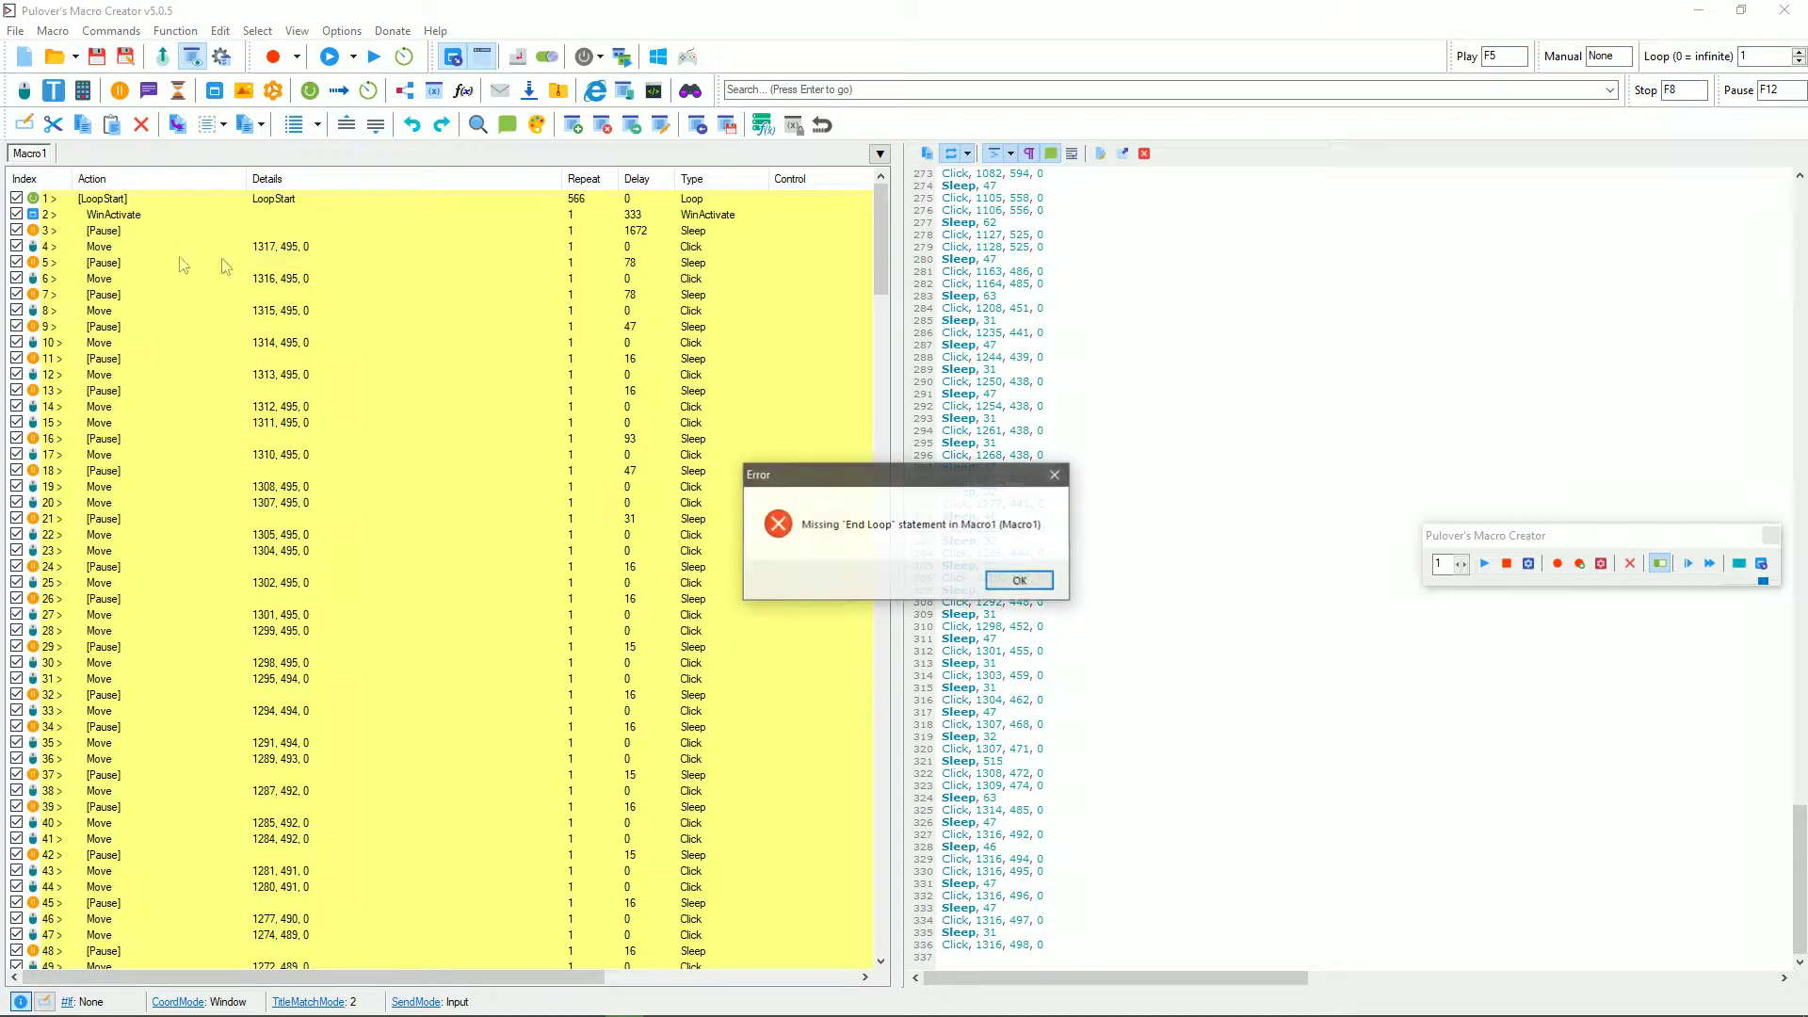
pyautogui.click(1020, 581)
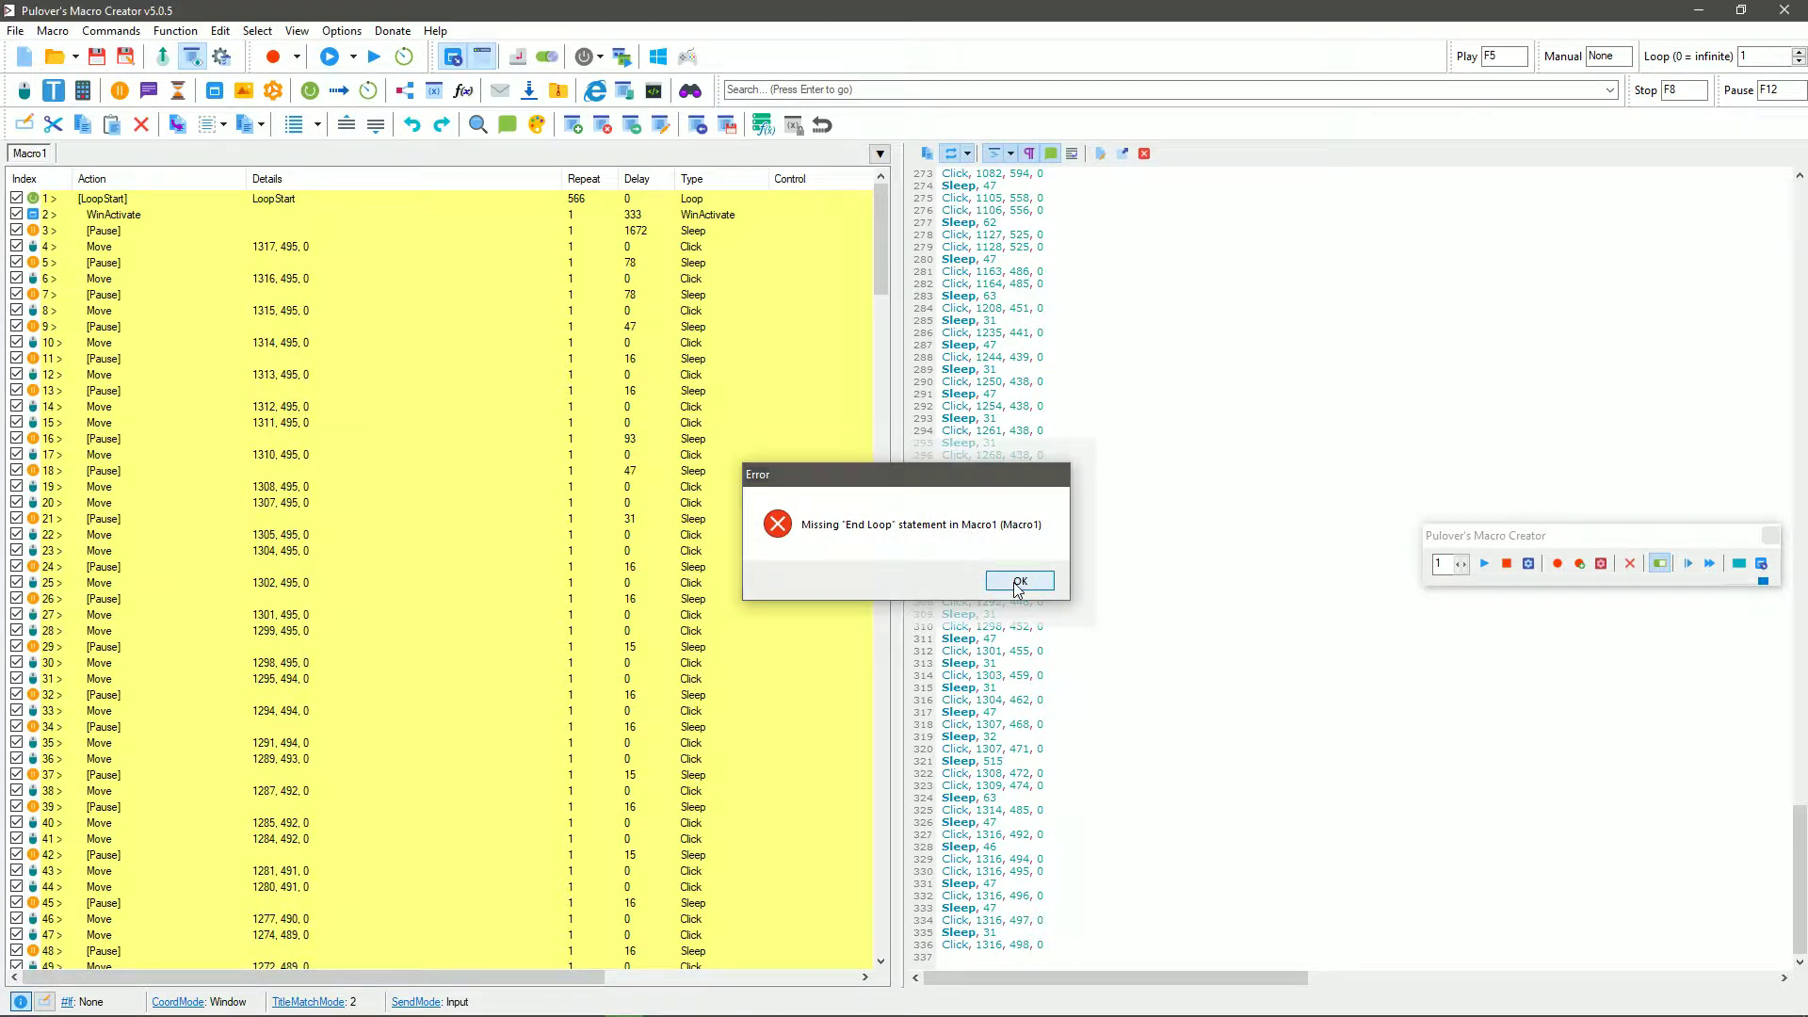
pyautogui.moveTo(880, 283); pyautogui.dragTo(885, 942)
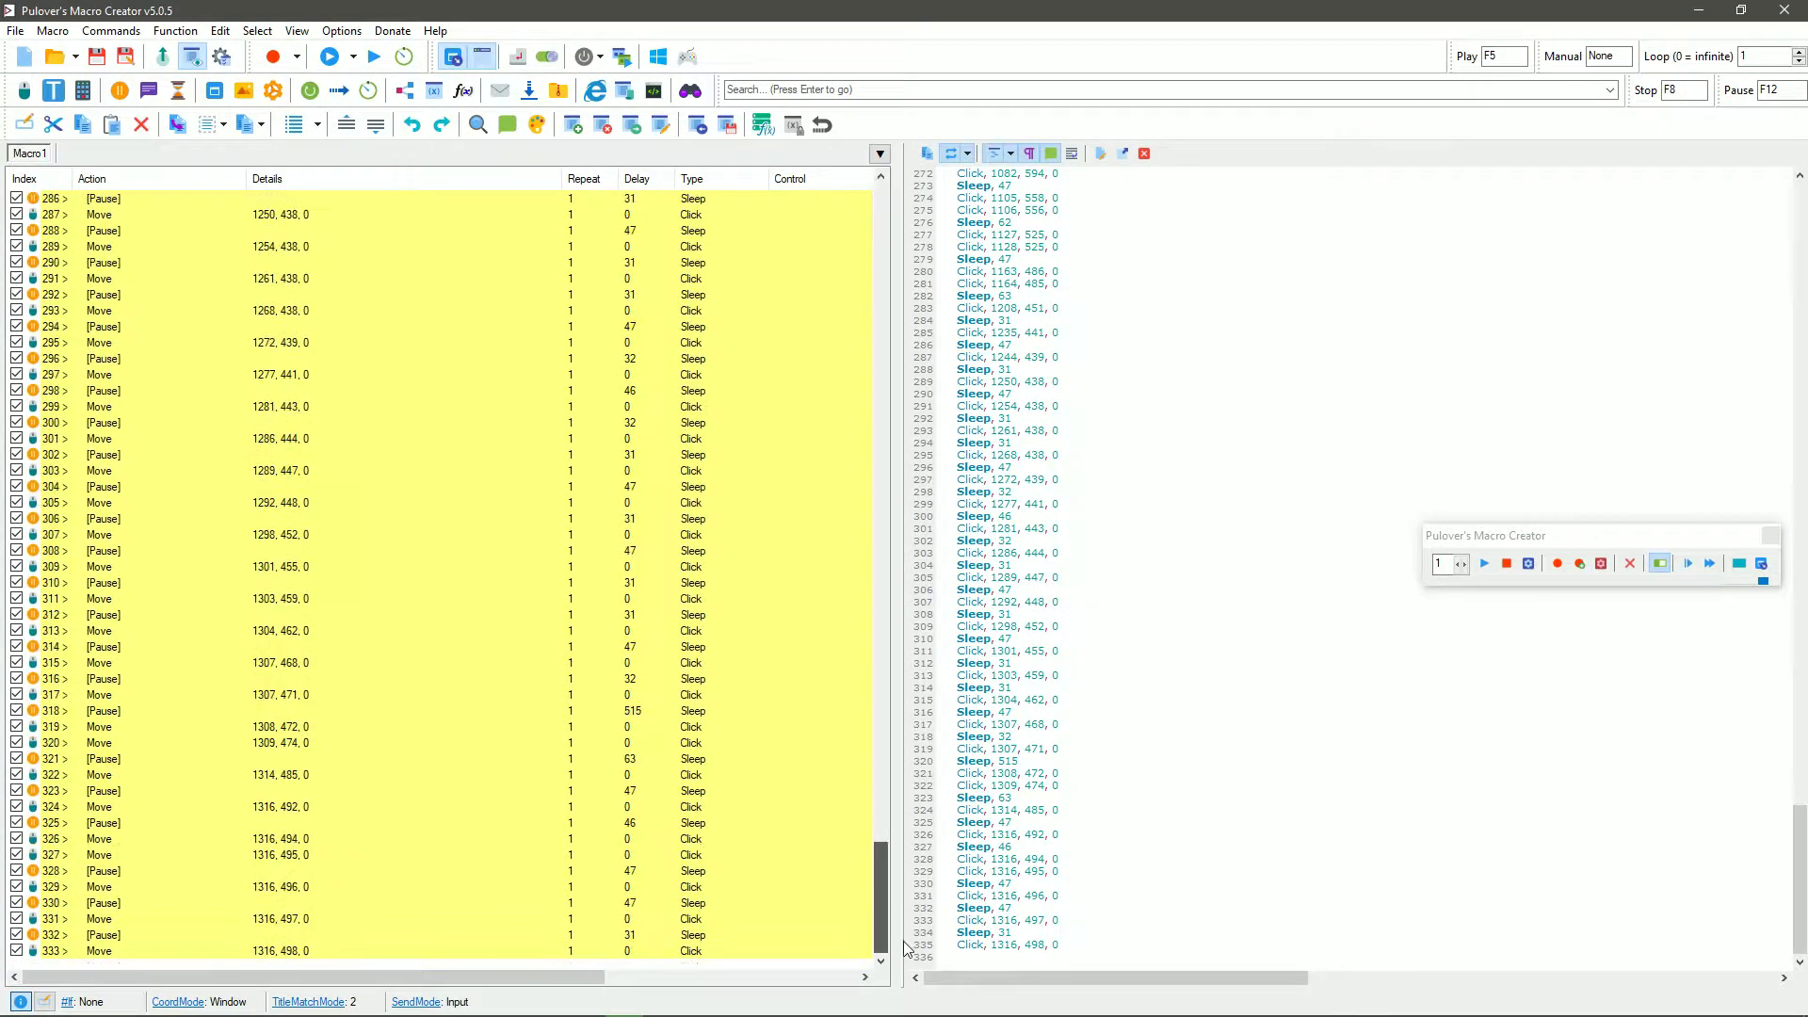
pyautogui.click(177, 953)
pyautogui.rightClick(176, 953)
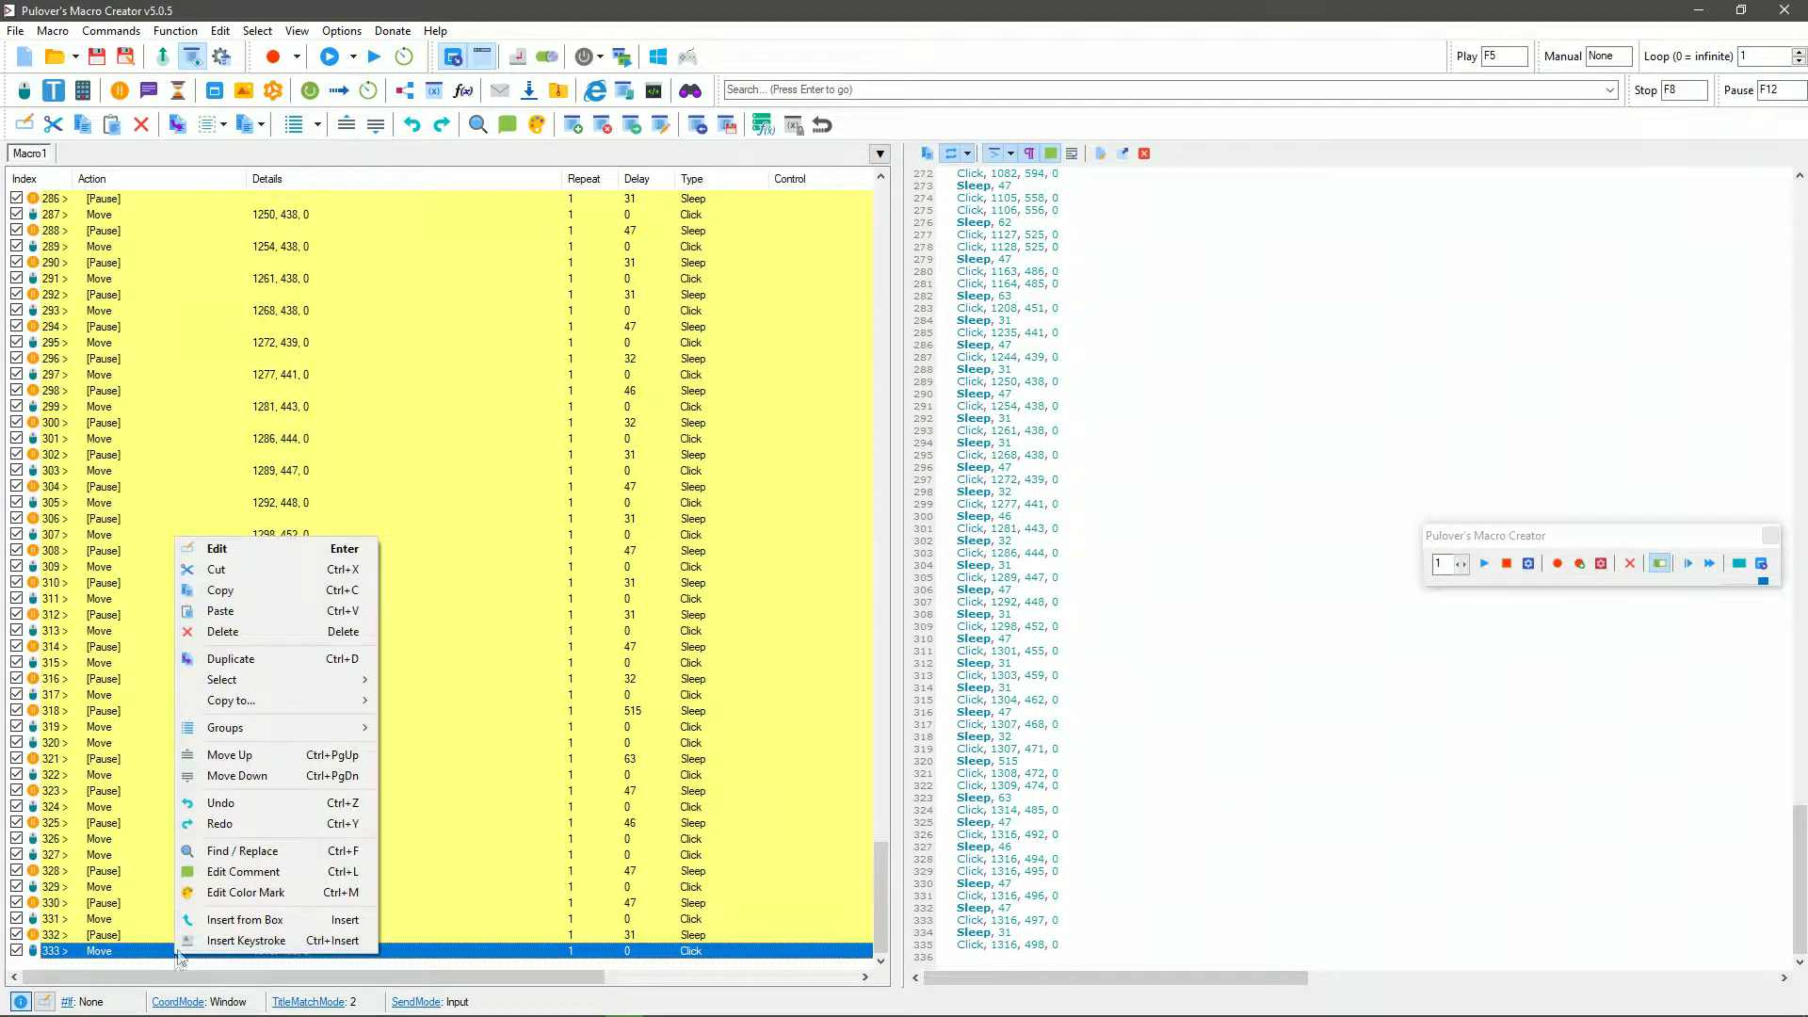
pyautogui.click(257, 613)
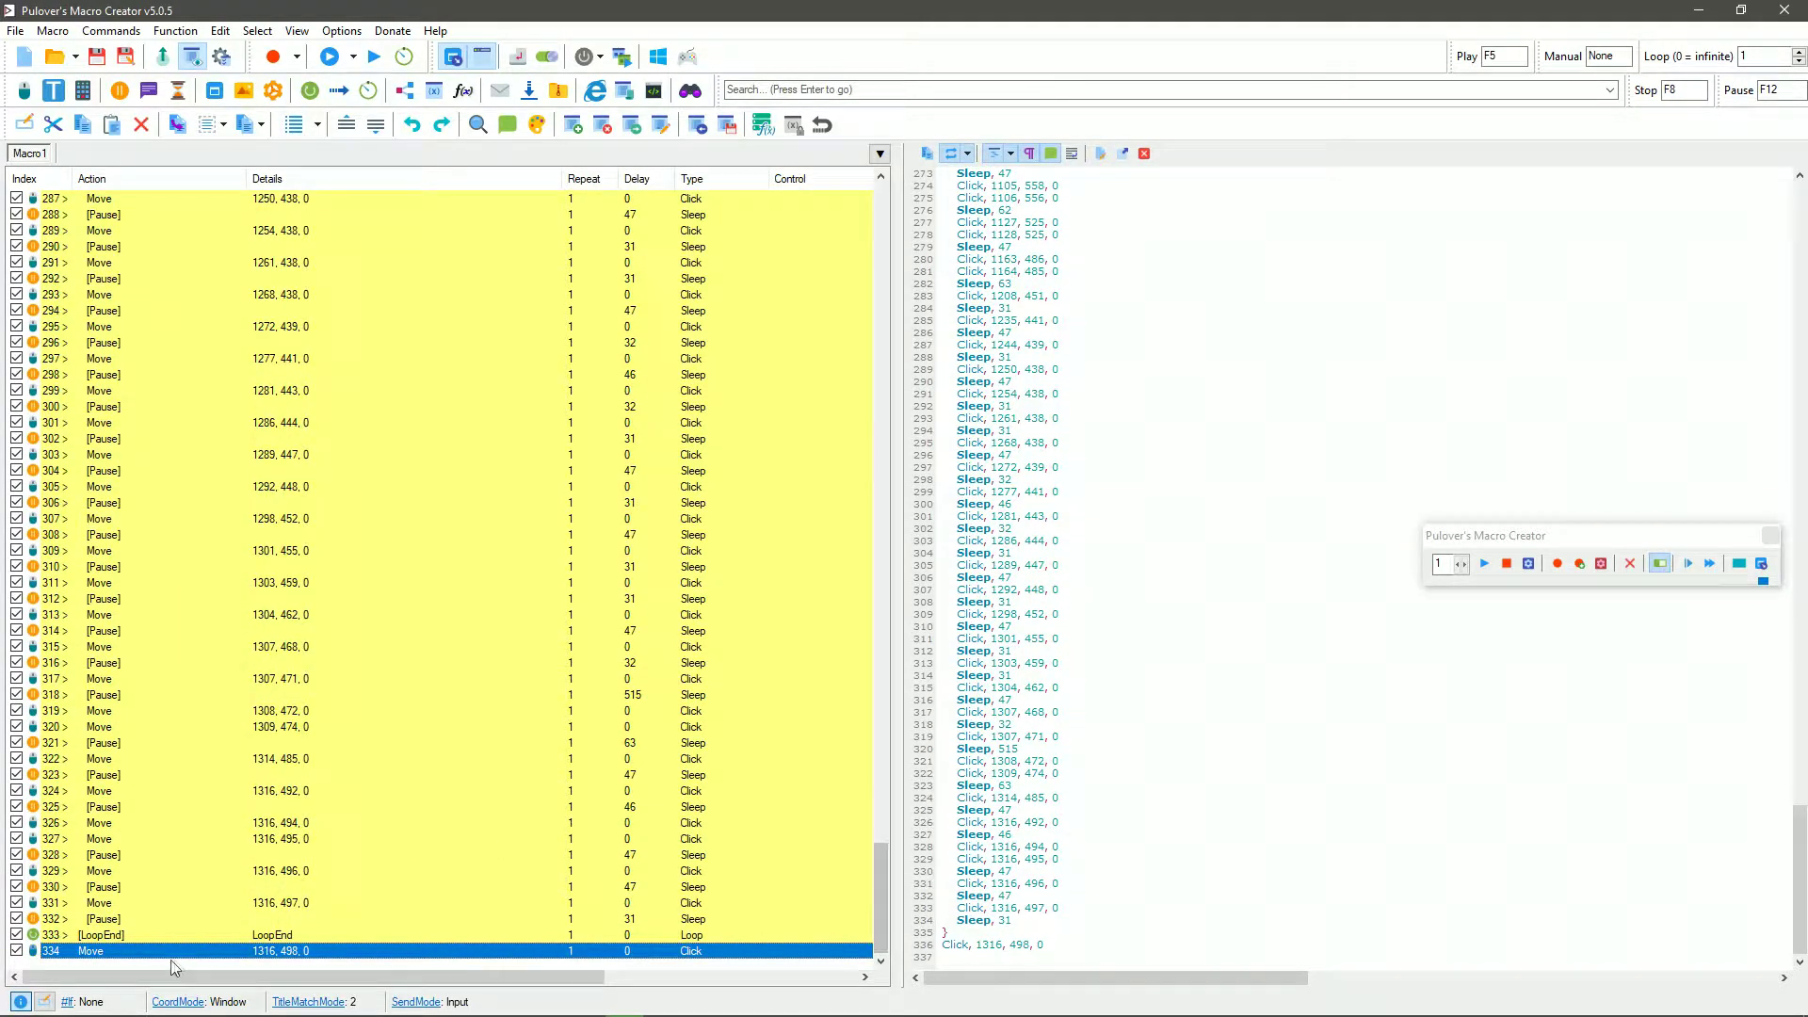
# Move LoopEnd below the final Move row so the loop encloses every step
pyautogui.click(130, 937)
pyautogui.rightClick(129, 939)
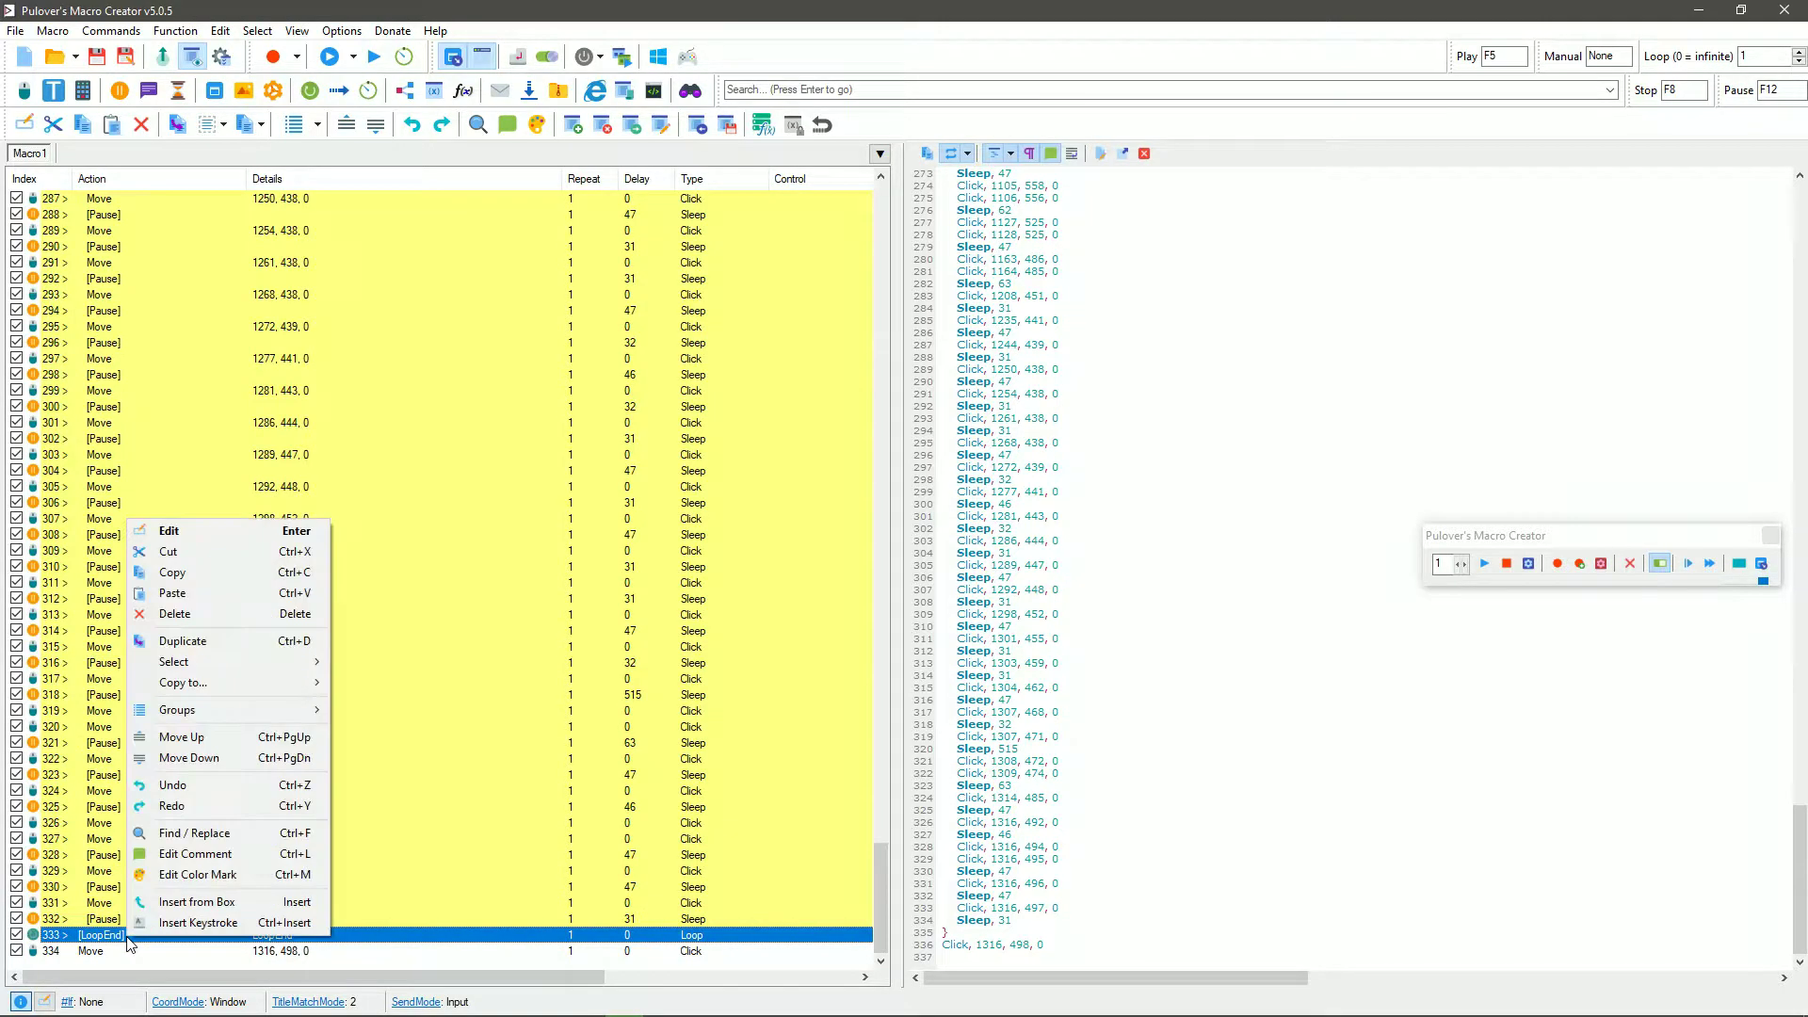
pyautogui.click(171, 759)
pyautogui.moveTo(883, 906); pyautogui.dragTo(878, 230)
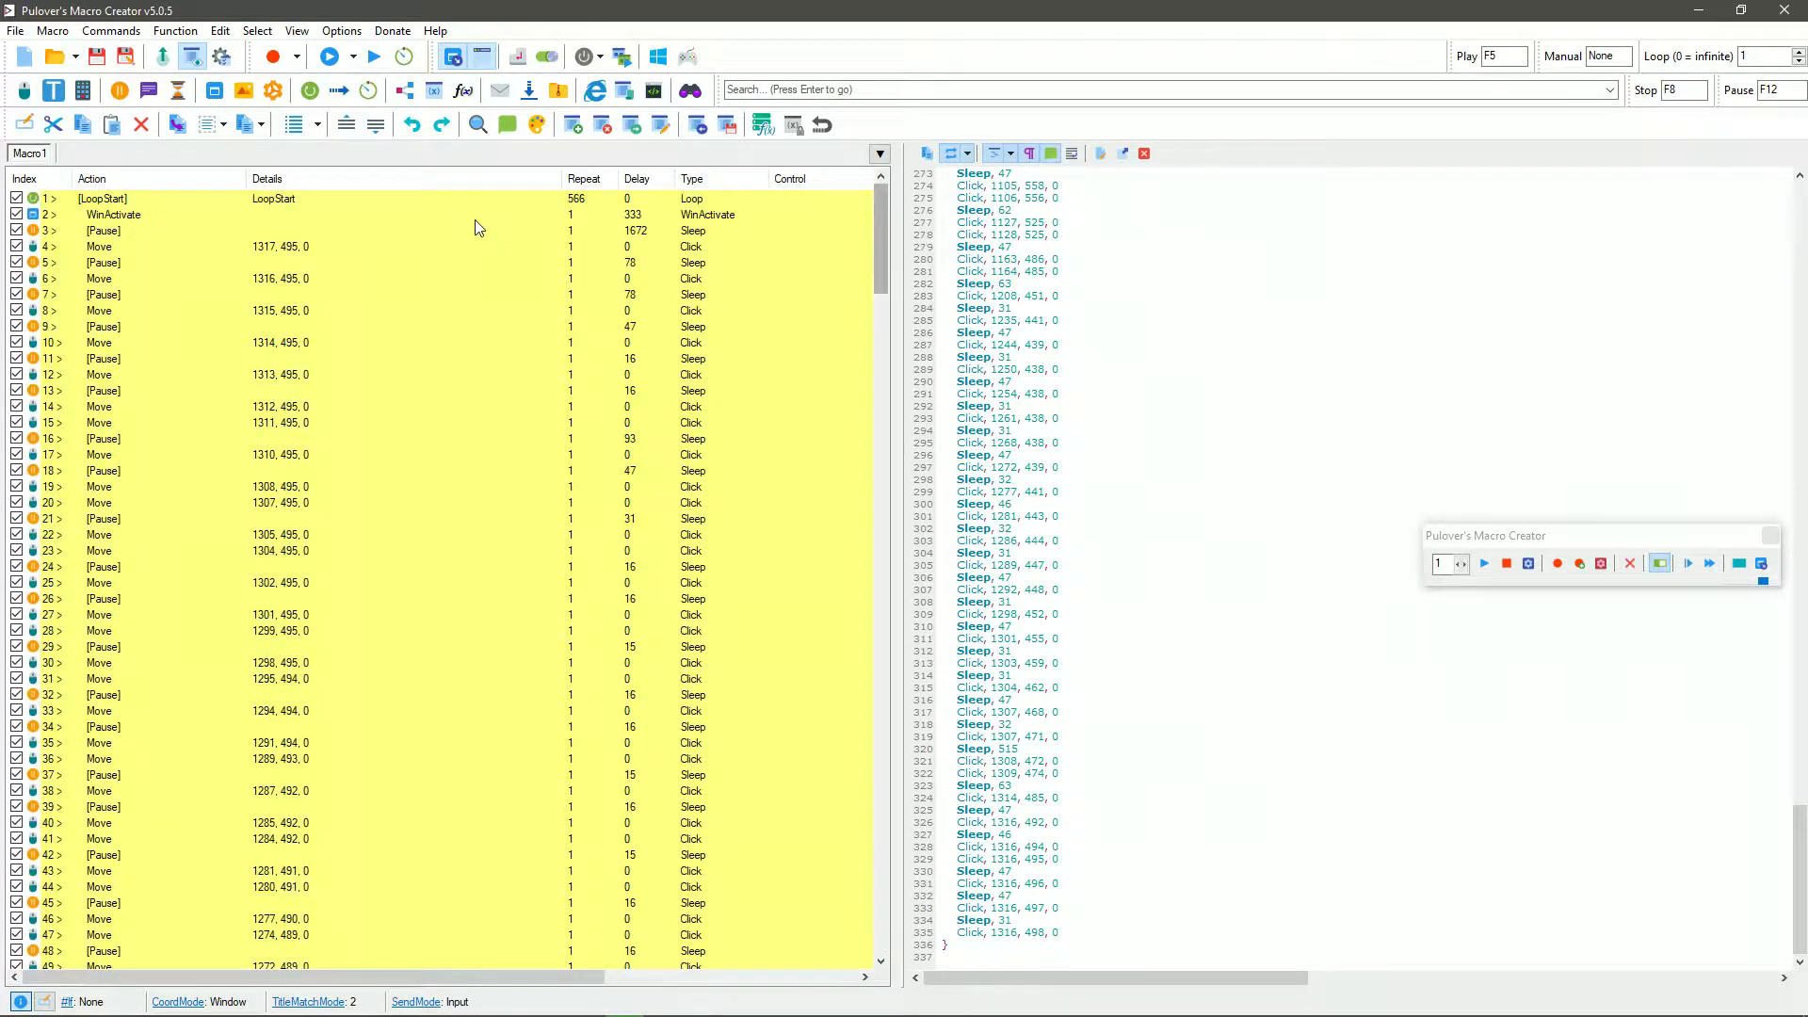
pyautogui.click(97, 58)
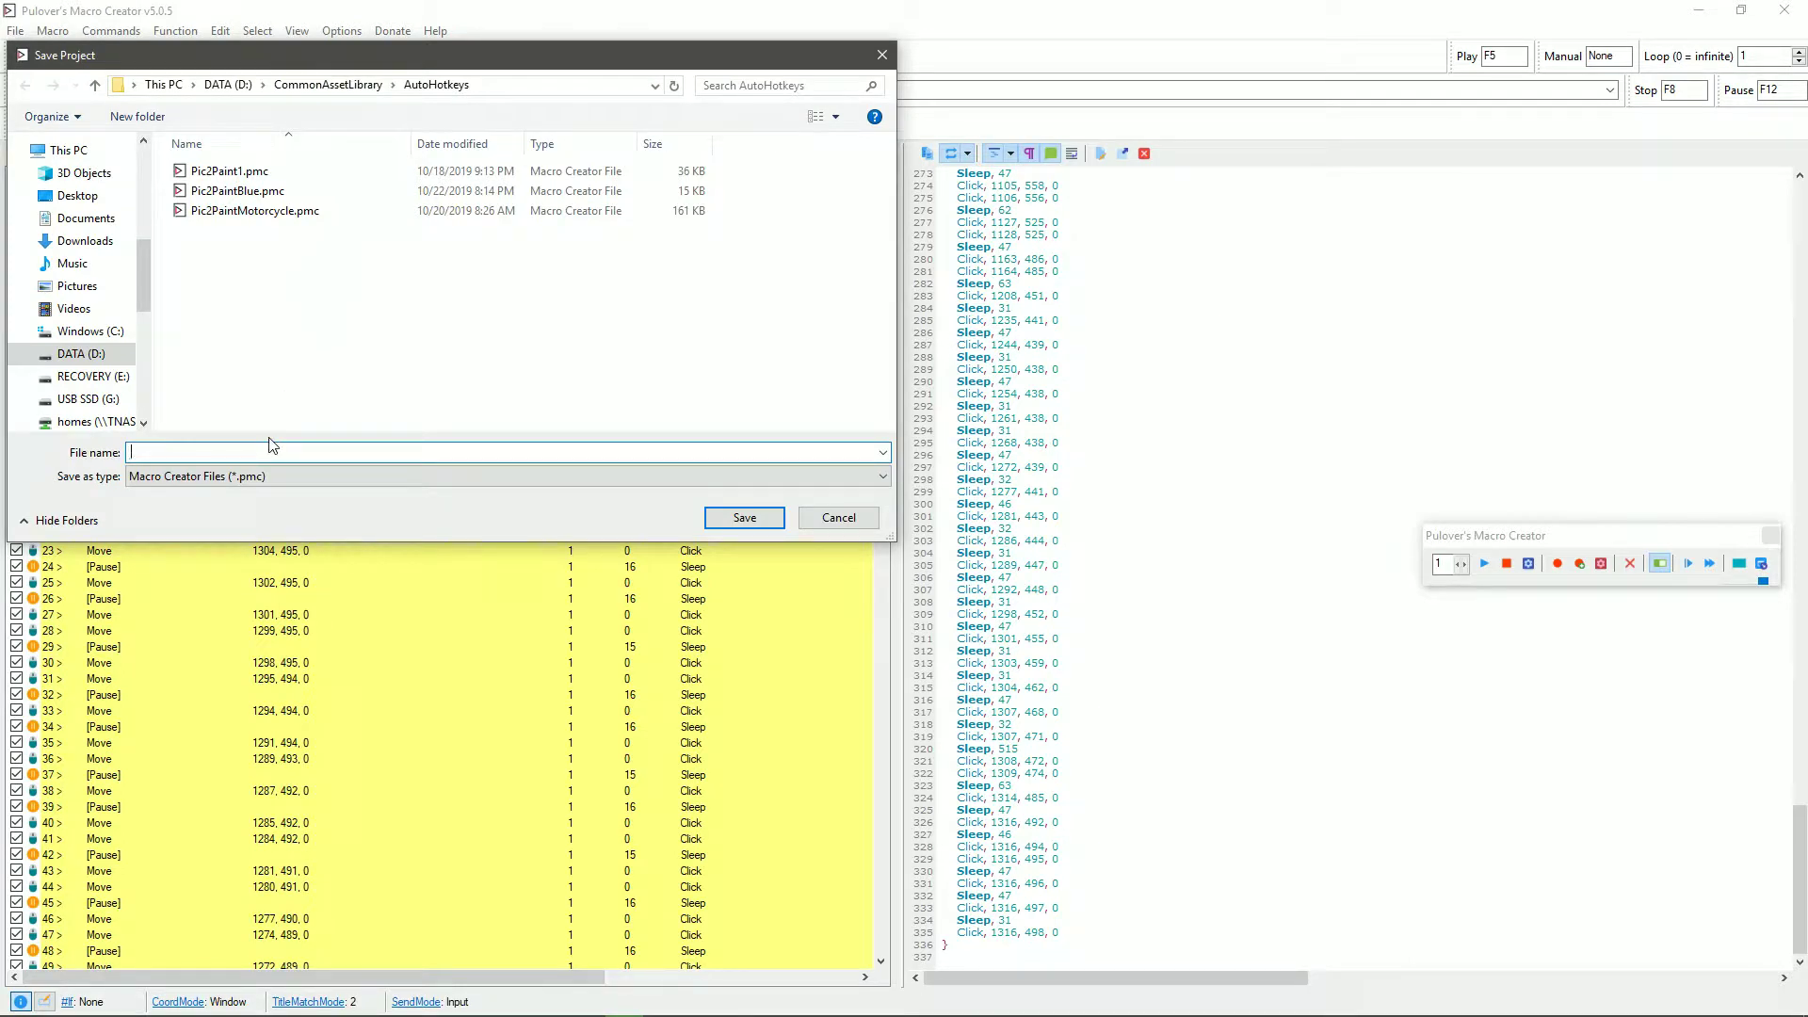
# Save the macro project as Pic2PaintTutorial in the AutoHotkeys folder
pyautogui.write('Pic2Paint')
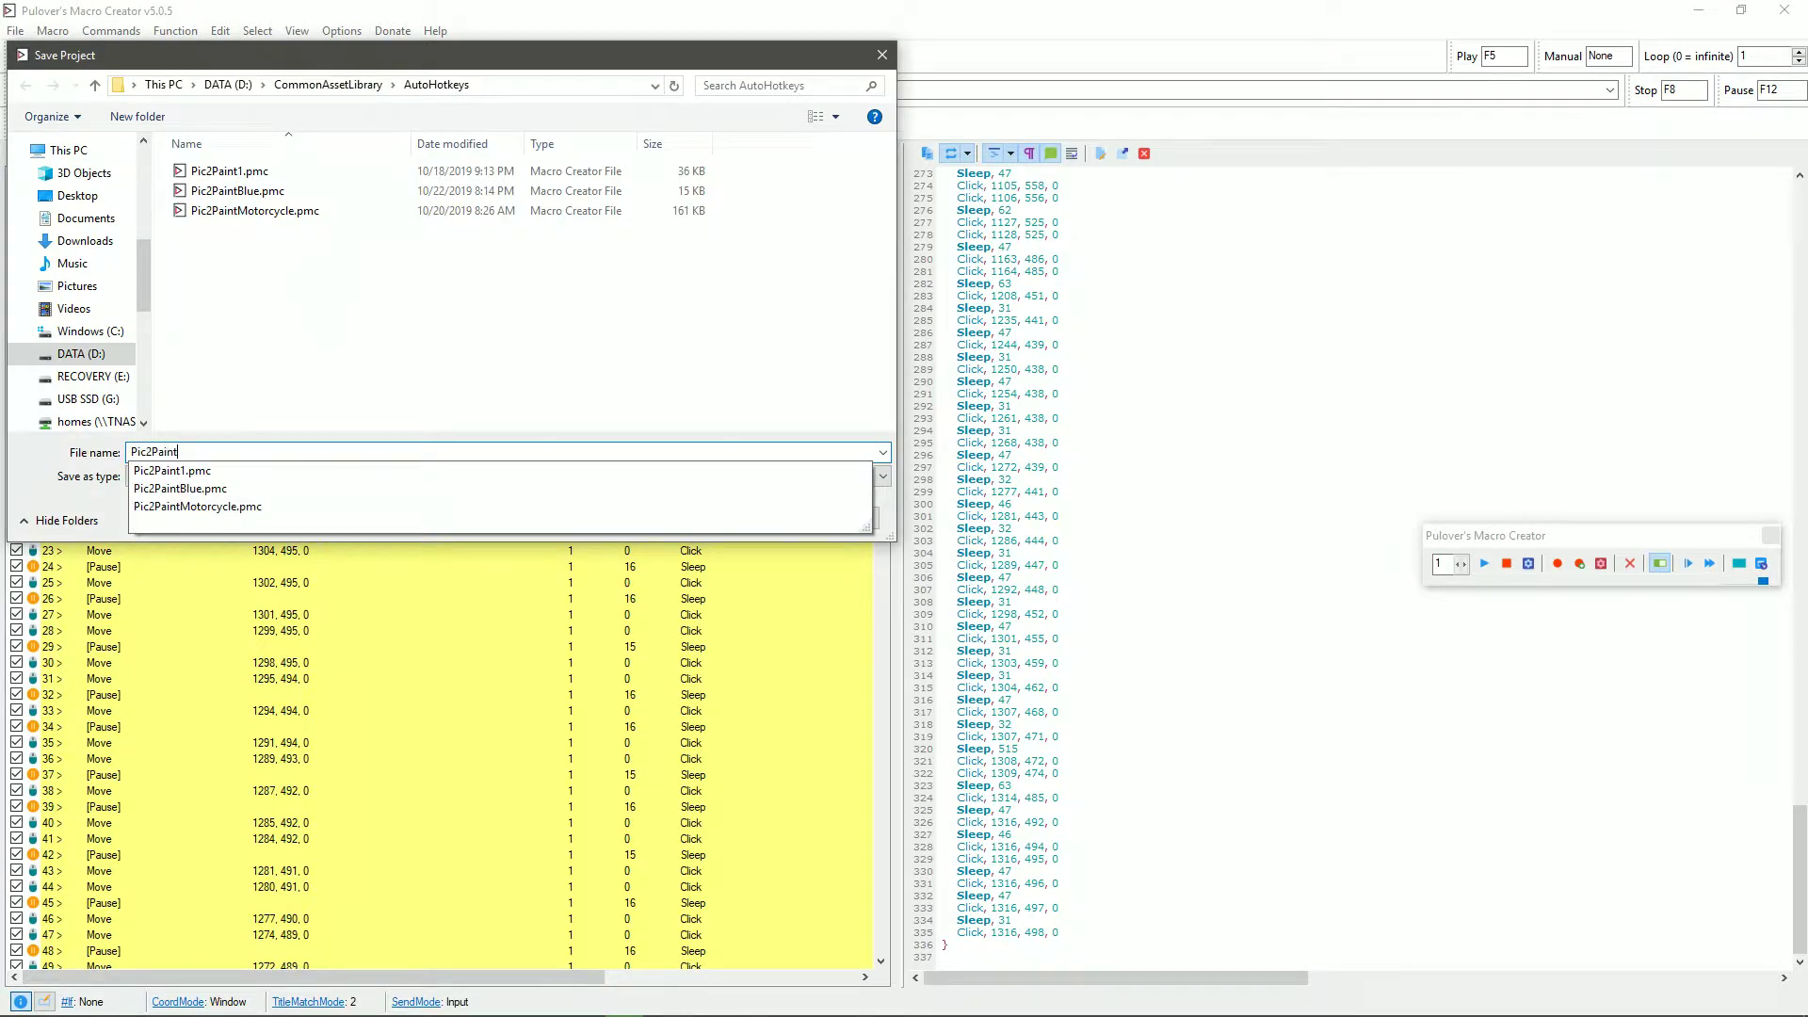
pyautogui.write('Tutorial')
pyautogui.press('Return')
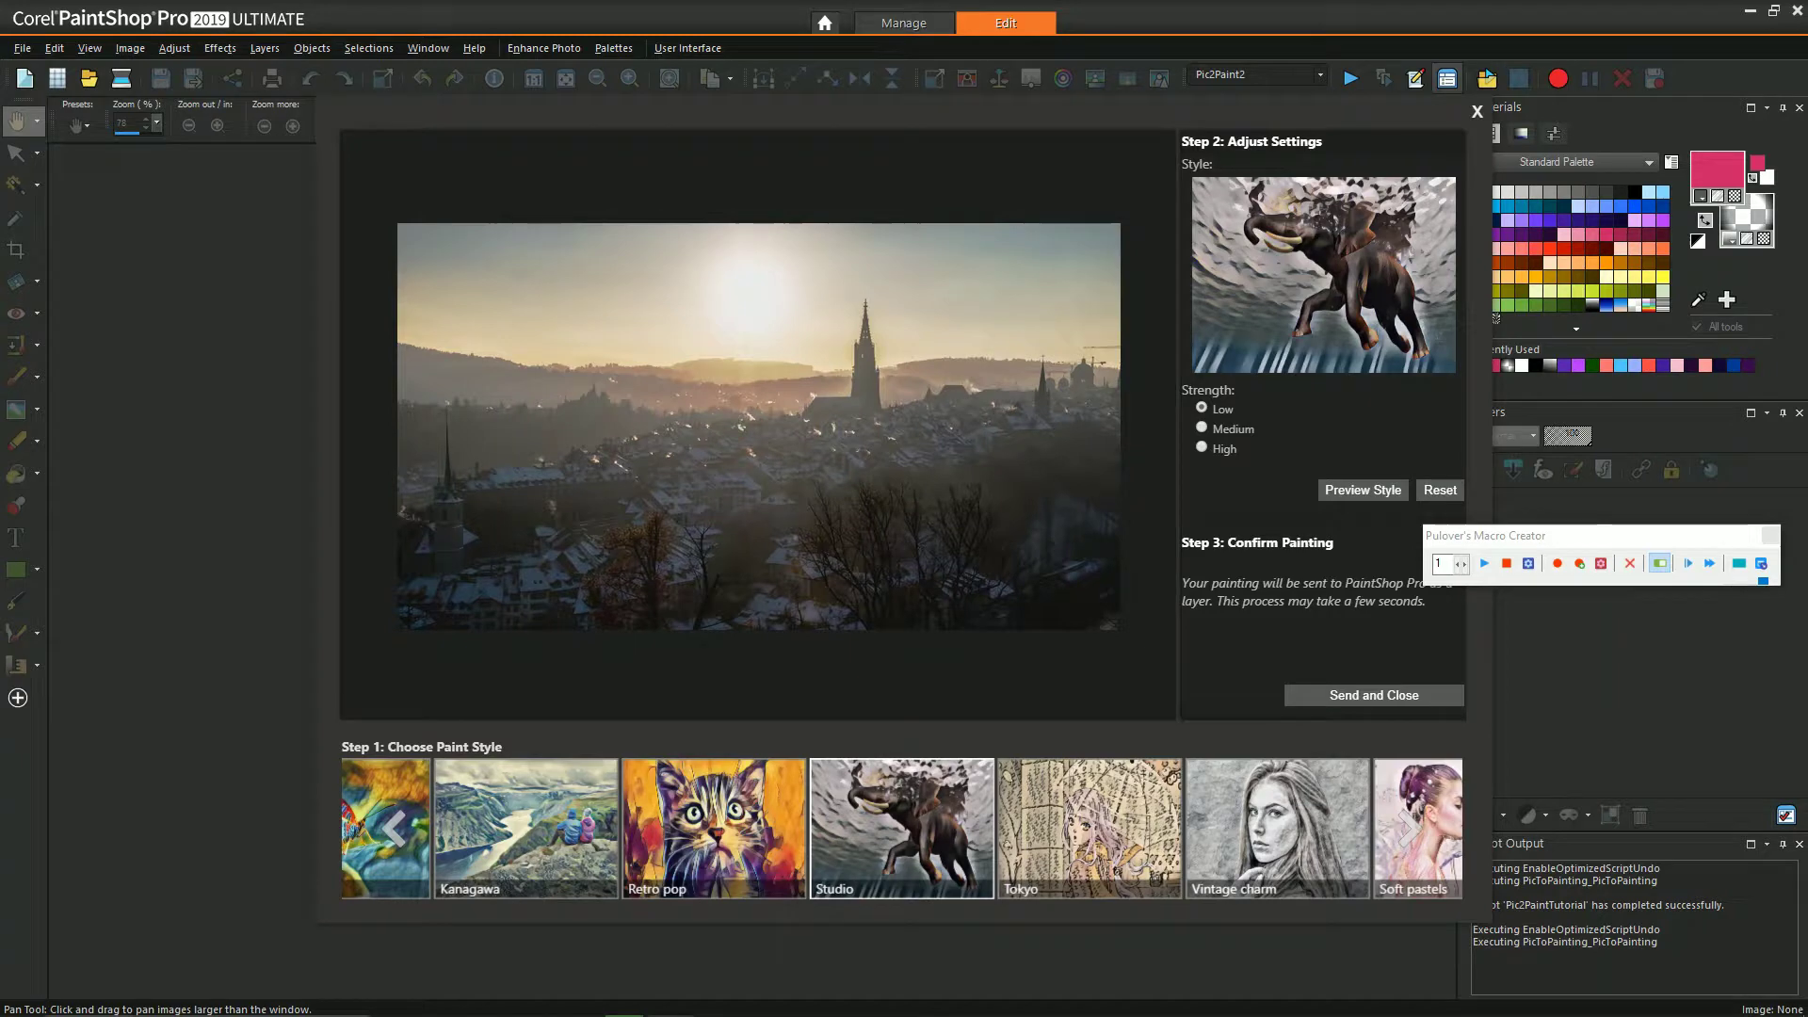
# Play the looping macro, paint the sunrise frame in Shades of blue, and close the finished batch report
pyautogui.click(1484, 563)
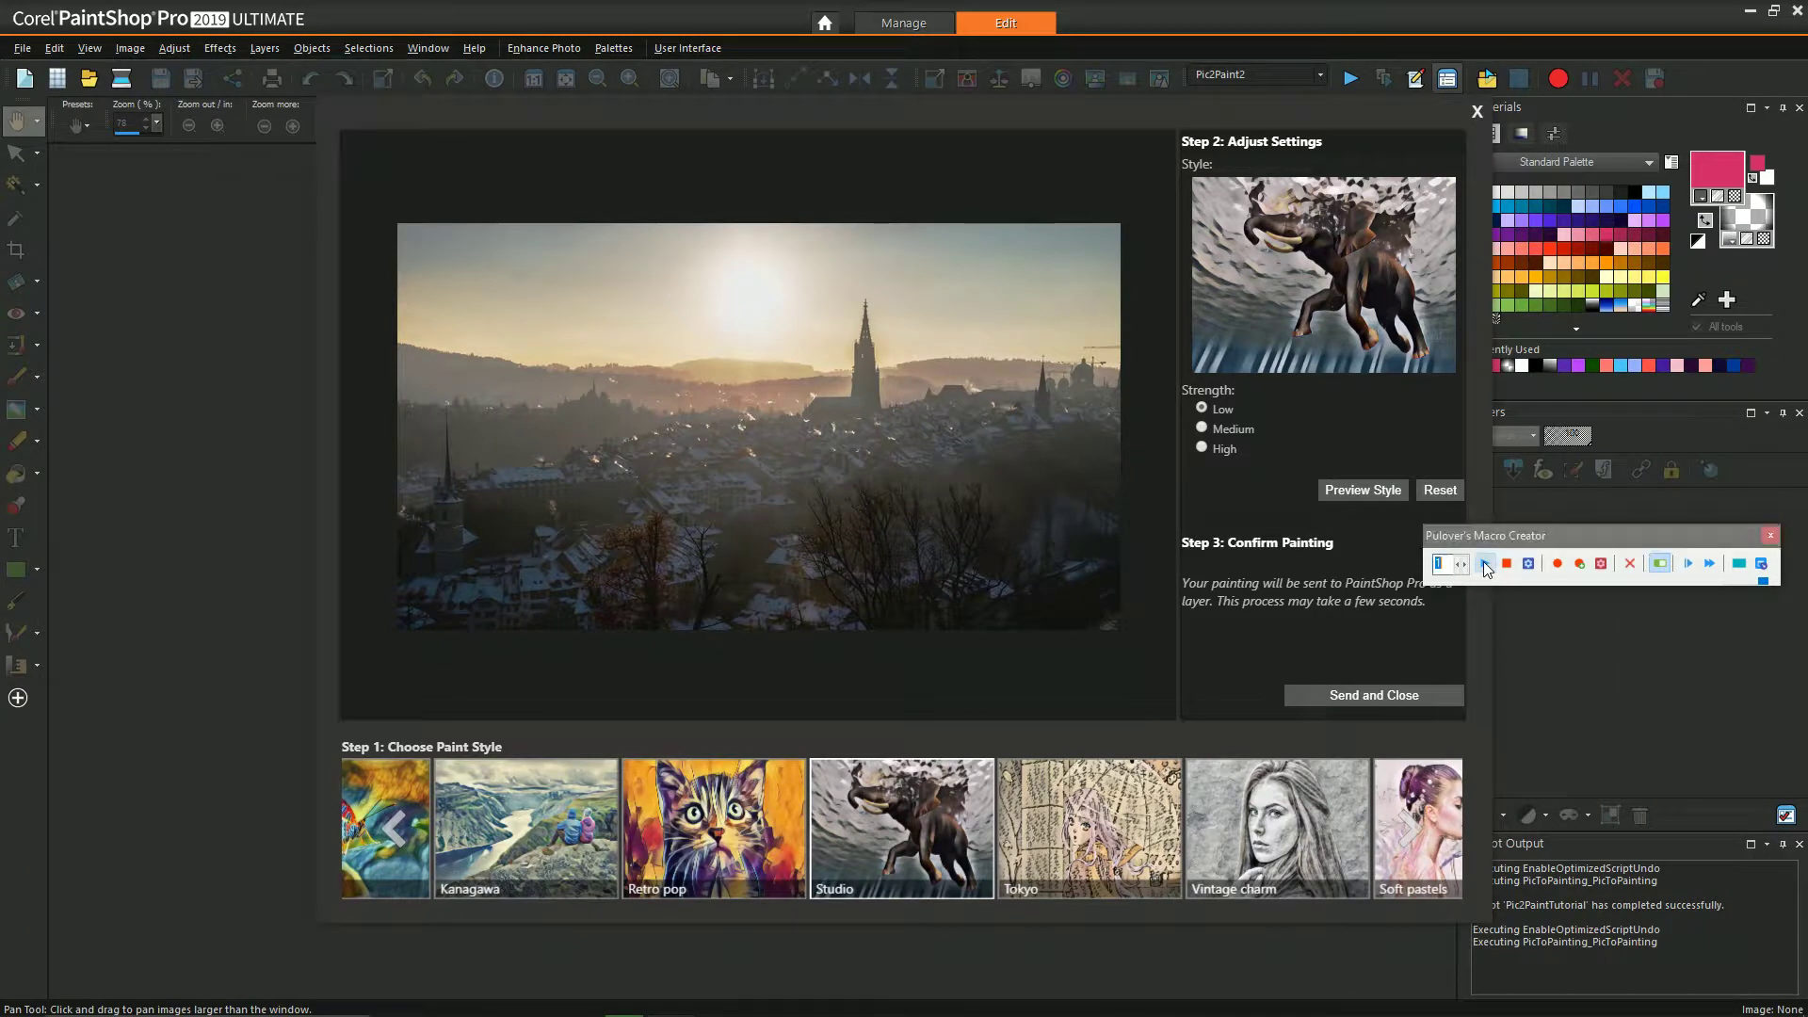
pyautogui.scroll(-4, 1252, 817)
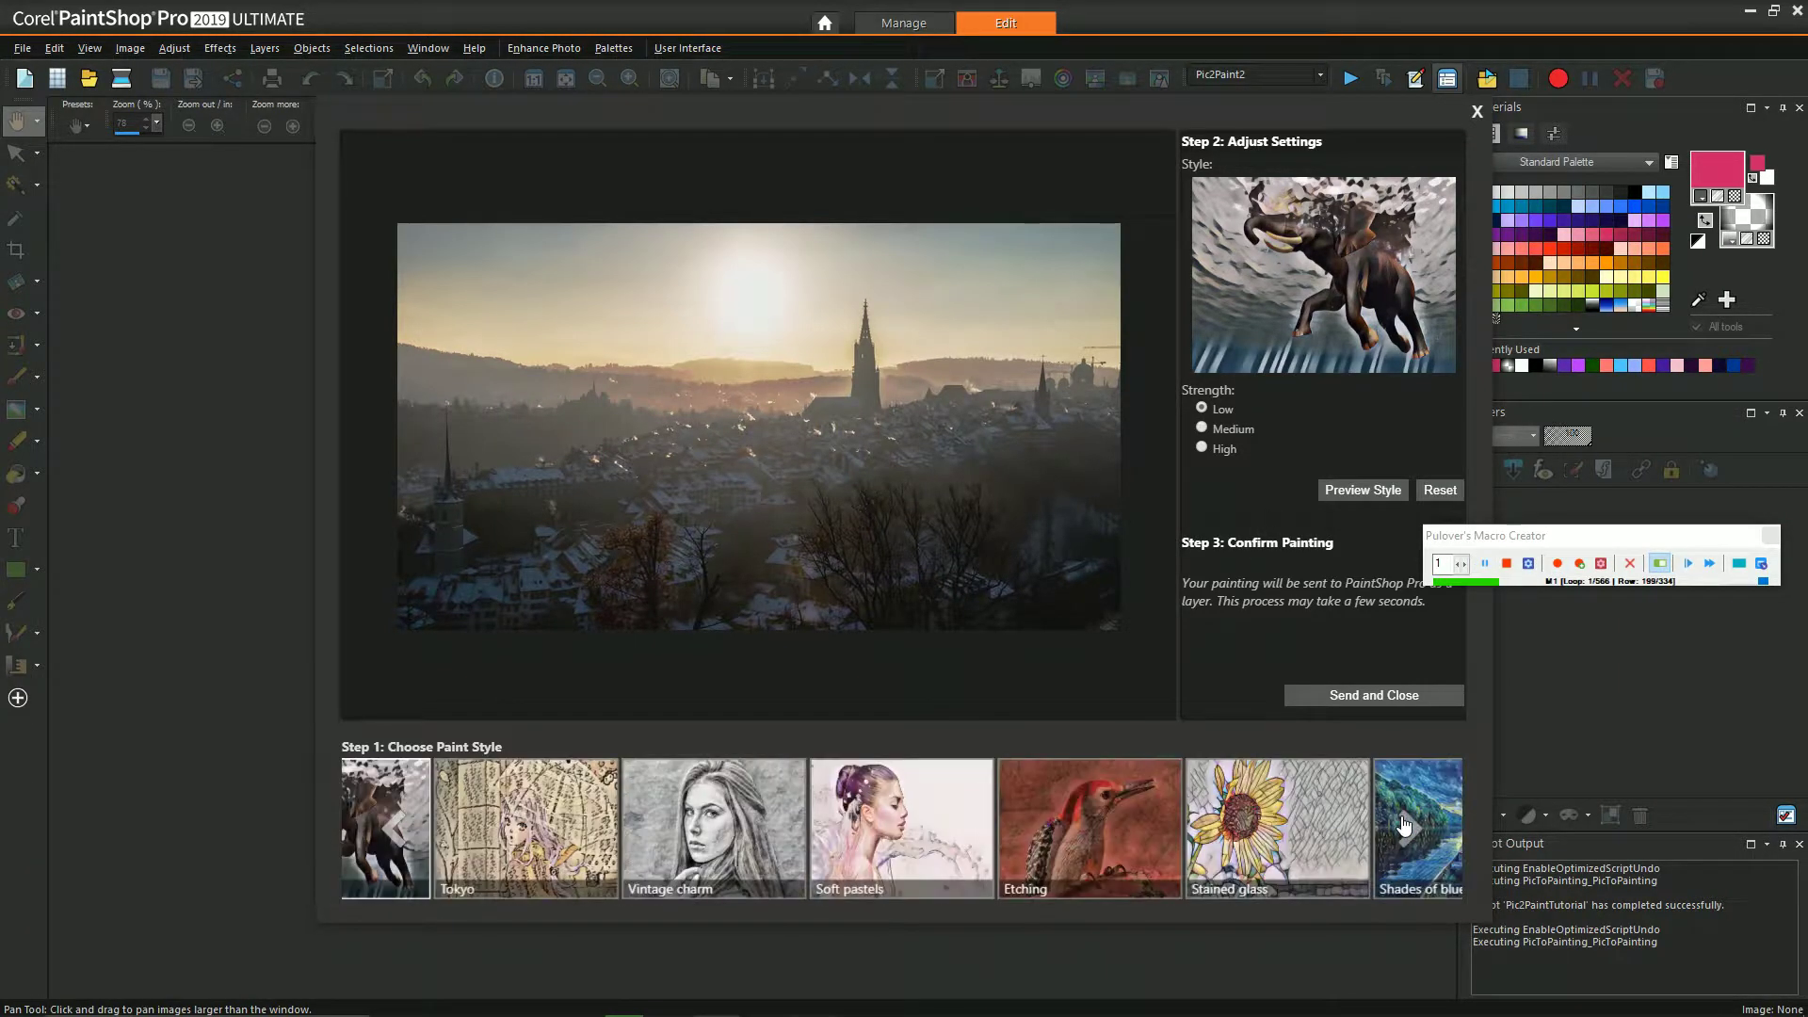
pyautogui.click(1252, 818)
pyautogui.click(1312, 697)
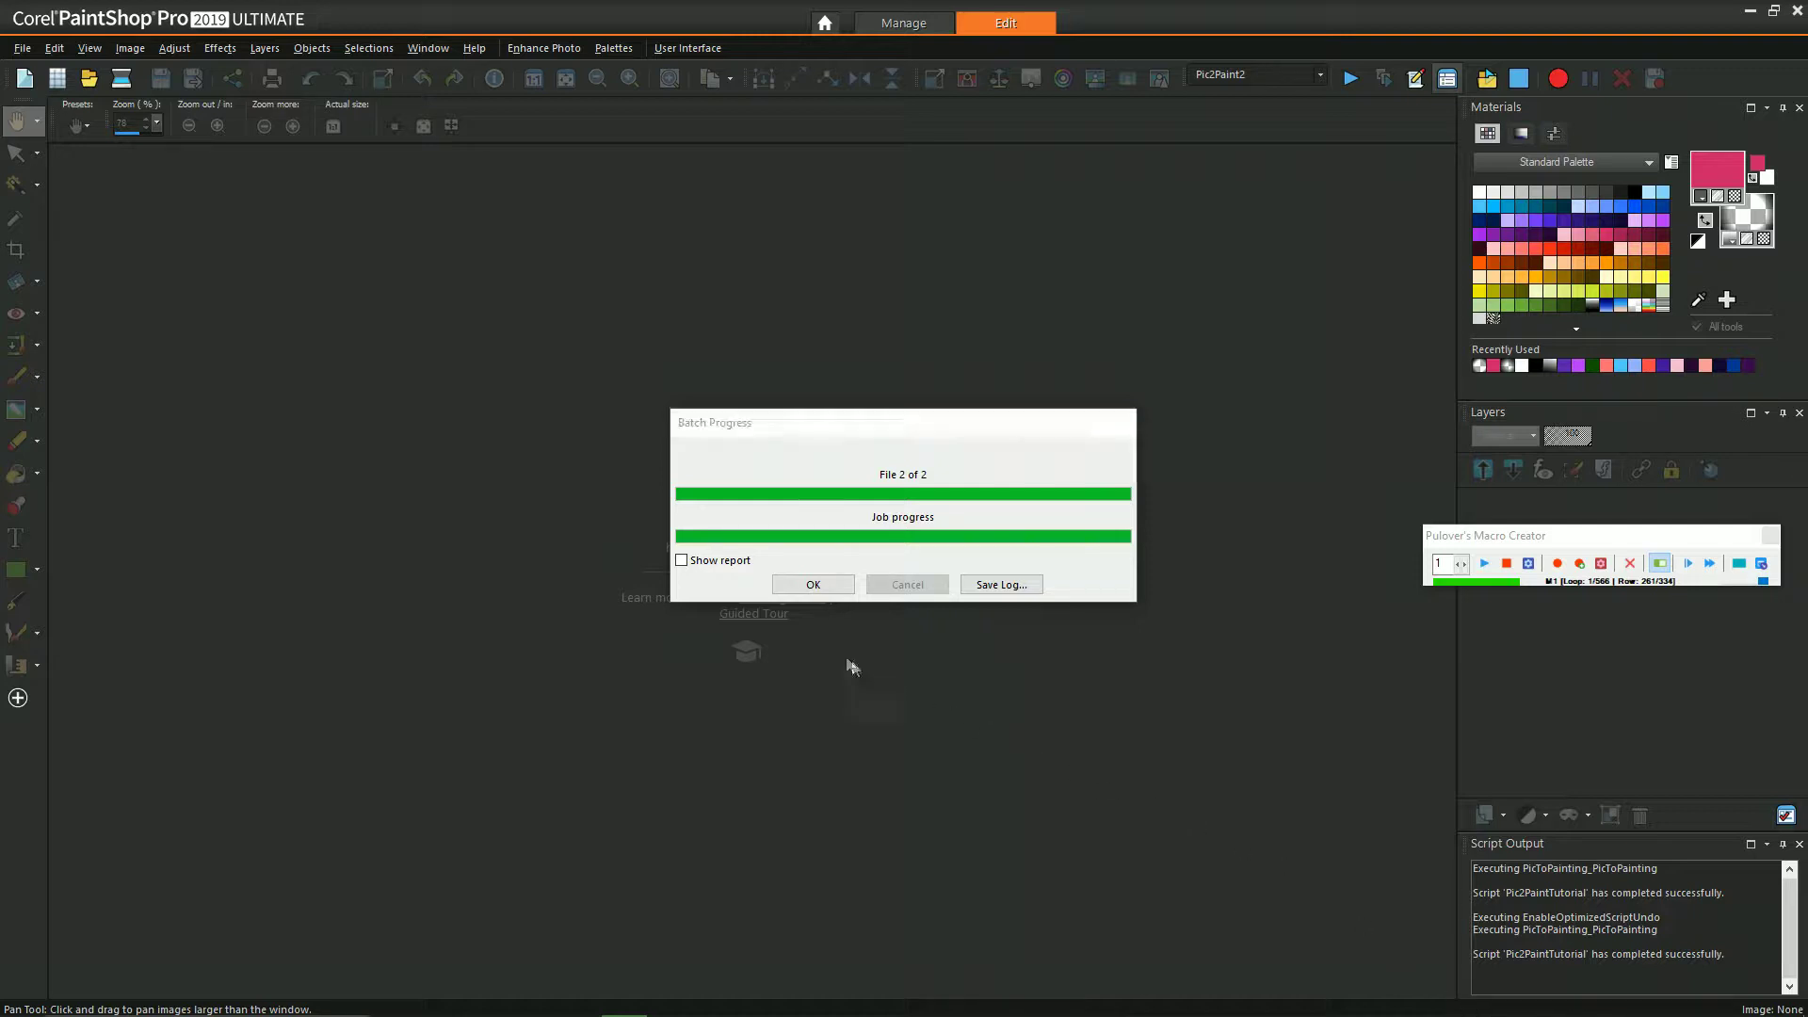
pyautogui.click(815, 585)
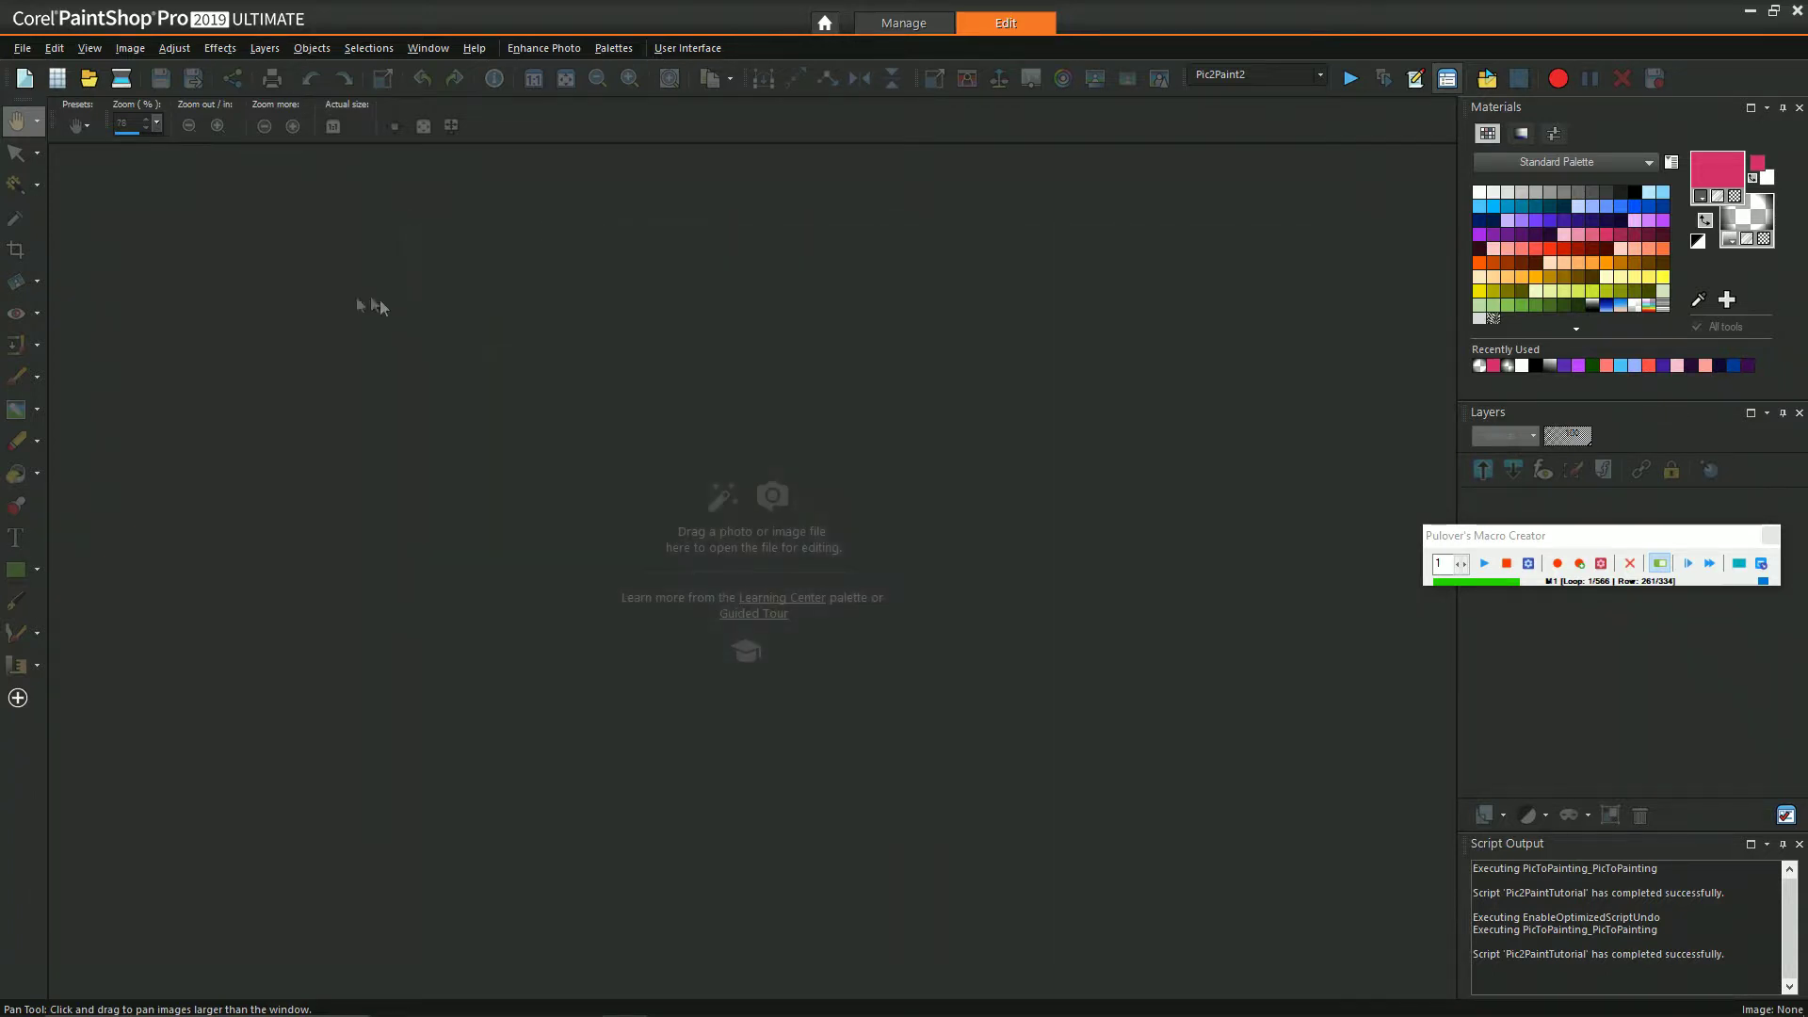
# In Batch Process, replace the leftover image with all 566 Exp3 frames
pyautogui.click(22, 47)
pyautogui.click(104, 672)
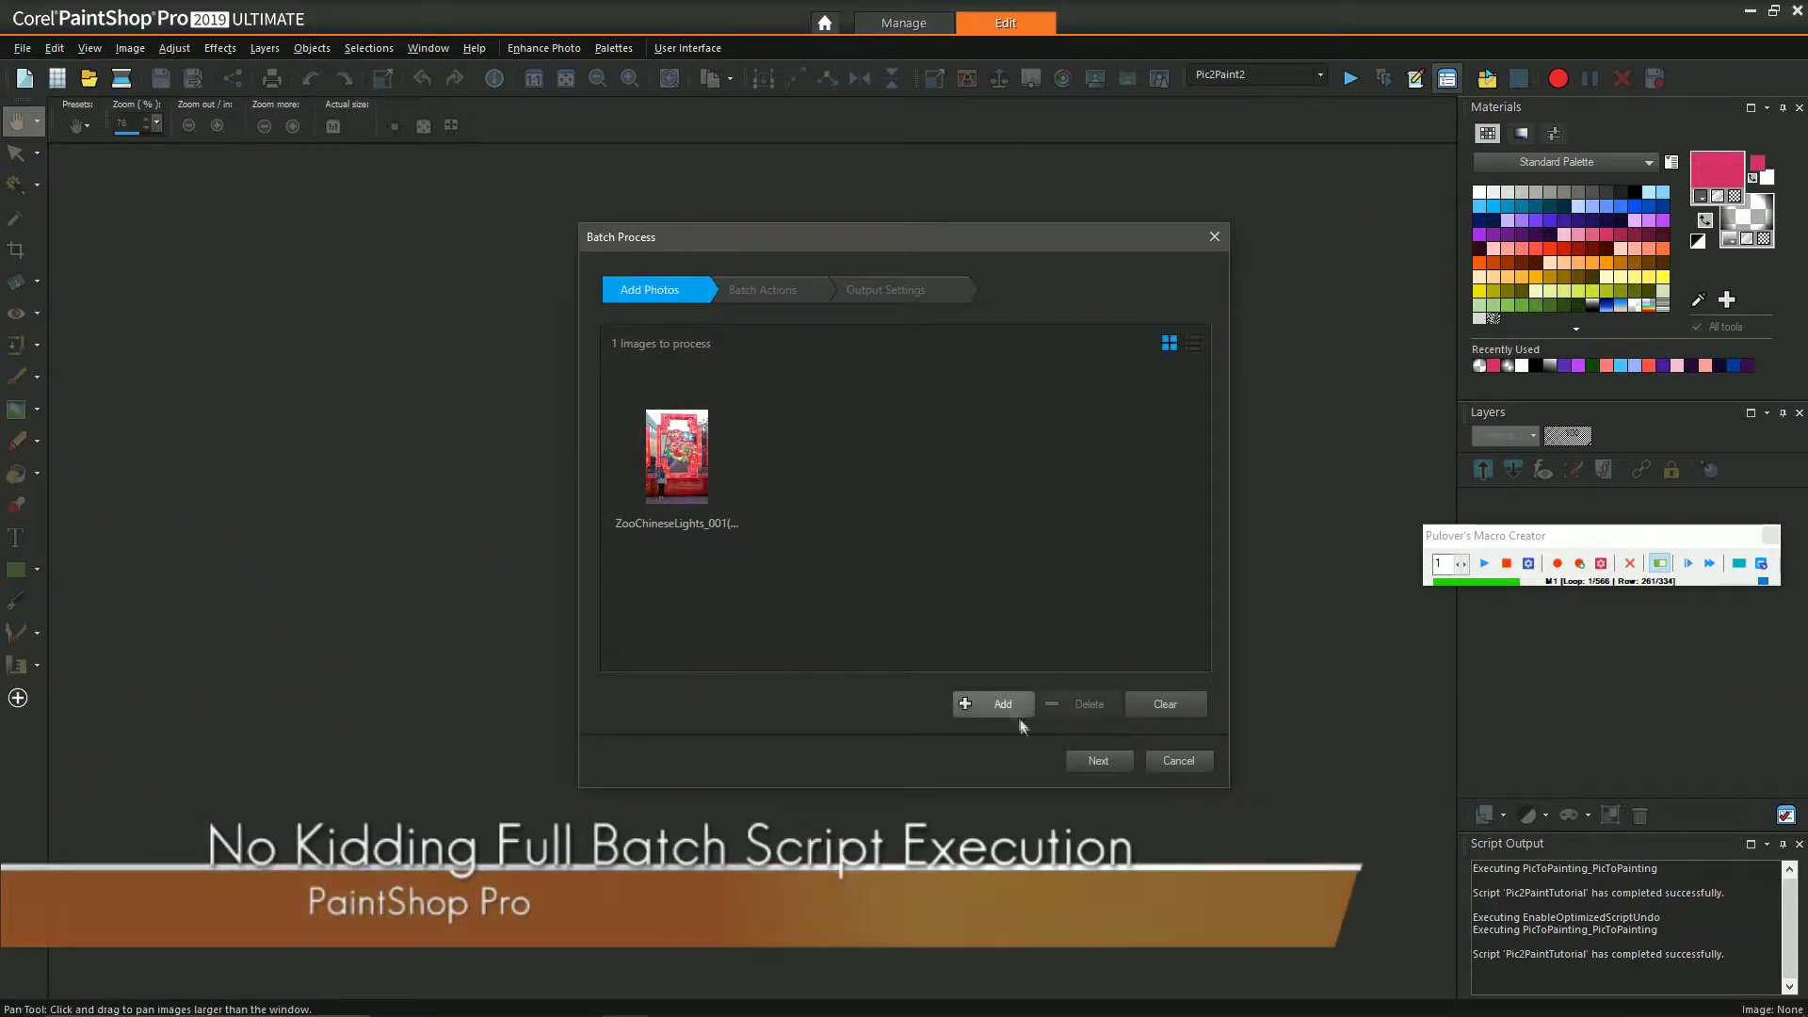
pyautogui.click(676, 461)
pyautogui.click(1083, 705)
pyautogui.click(993, 705)
pyautogui.click(788, 423)
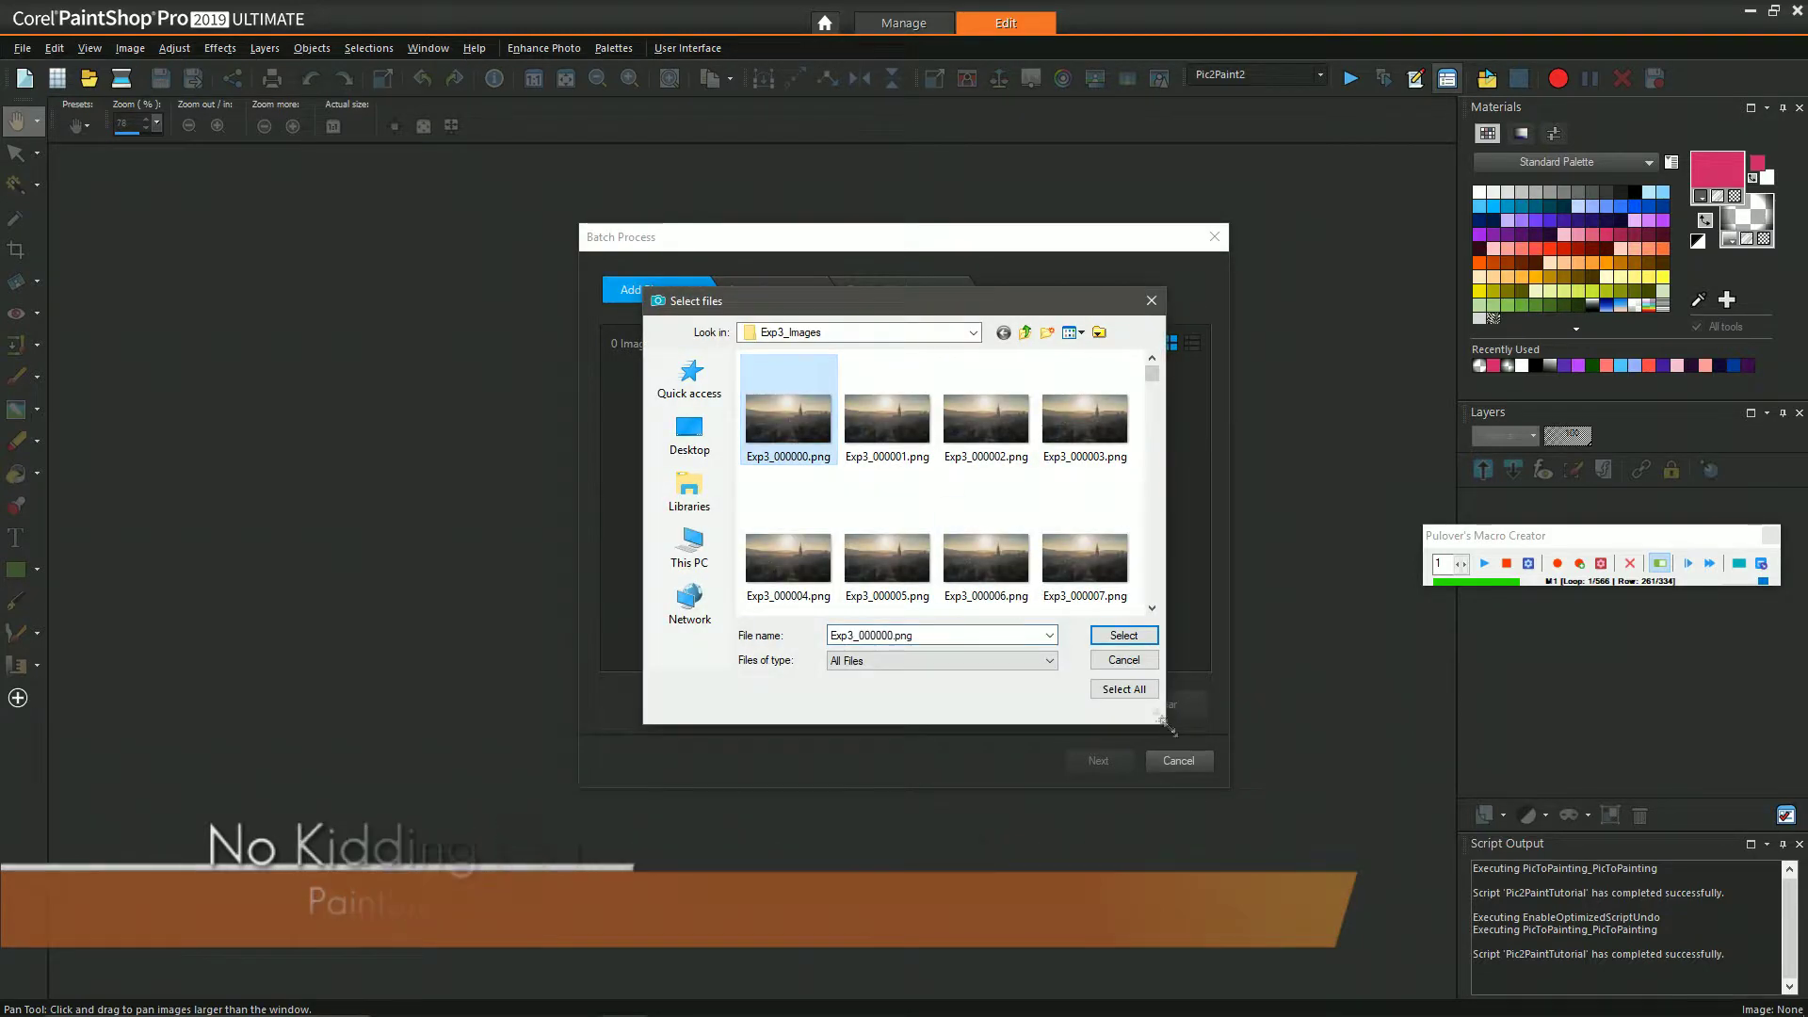
pyautogui.click(1133, 690)
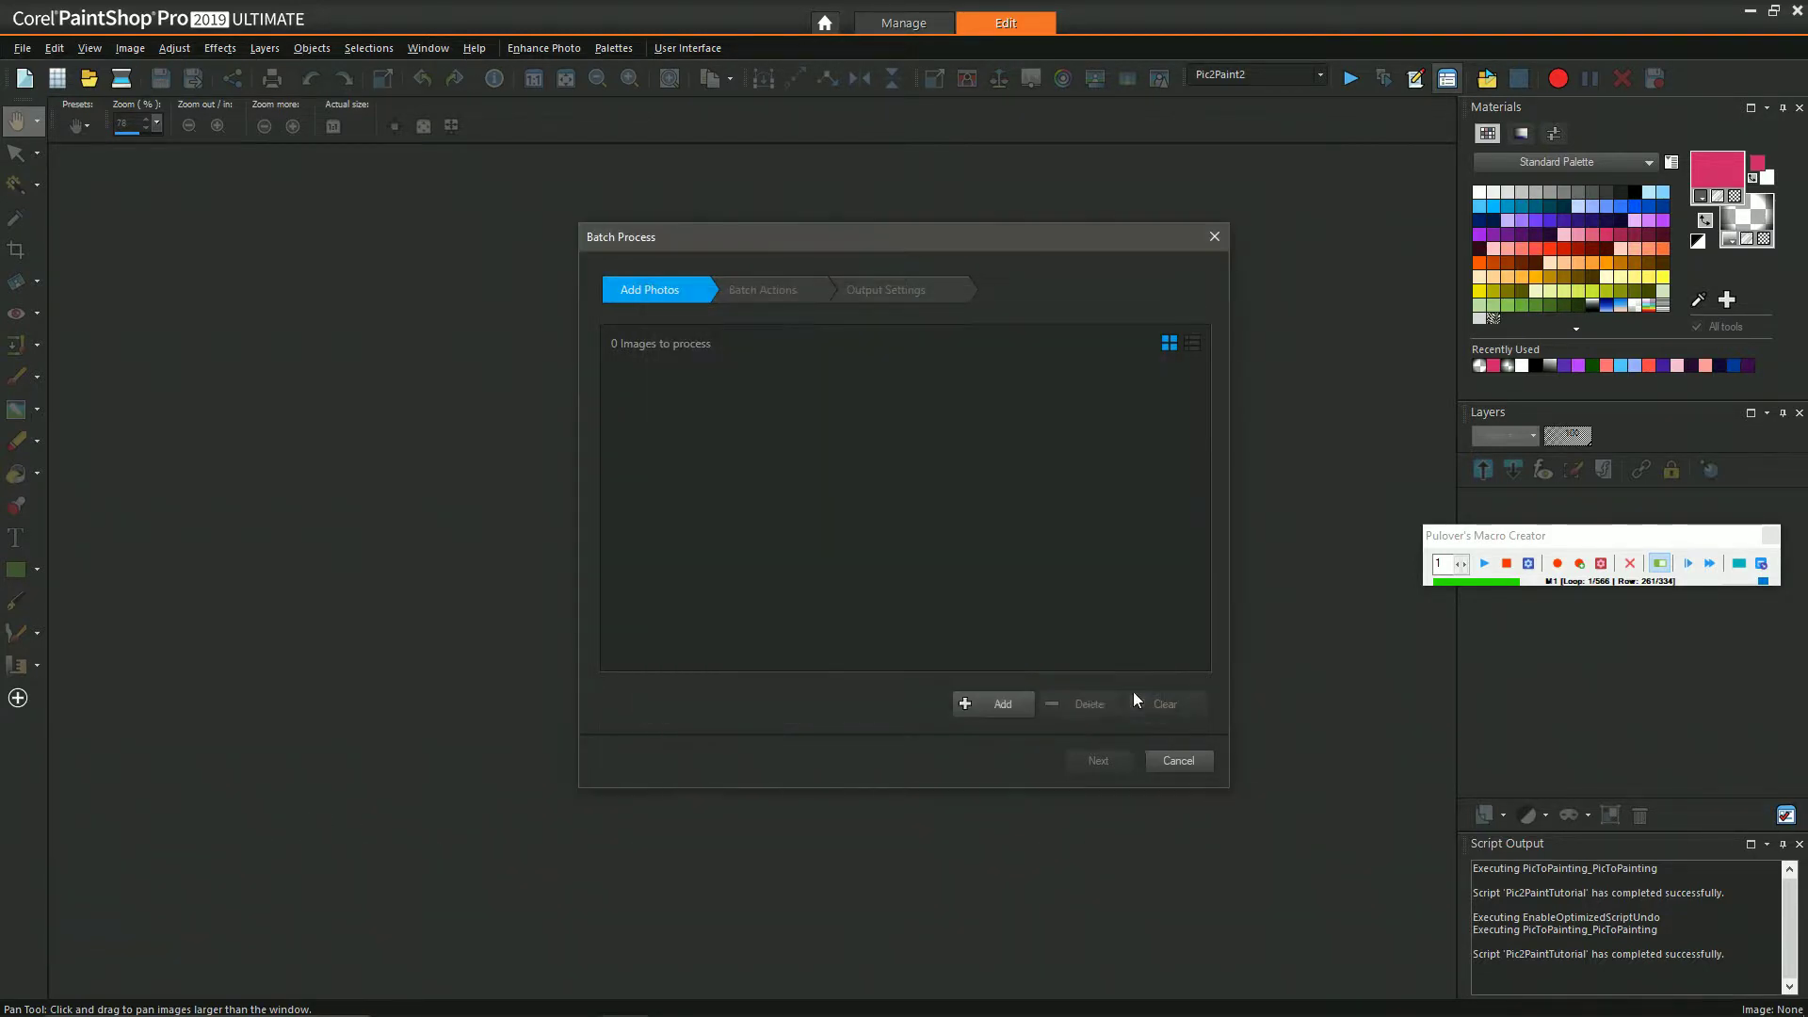
# Set the batch action to the Pic2PaintTutorial script and start processing
pyautogui.click(765, 291)
pyautogui.click(743, 439)
pyautogui.moveTo(1104, 311); pyautogui.dragTo(1123, 579)
pyautogui.click(817, 480)
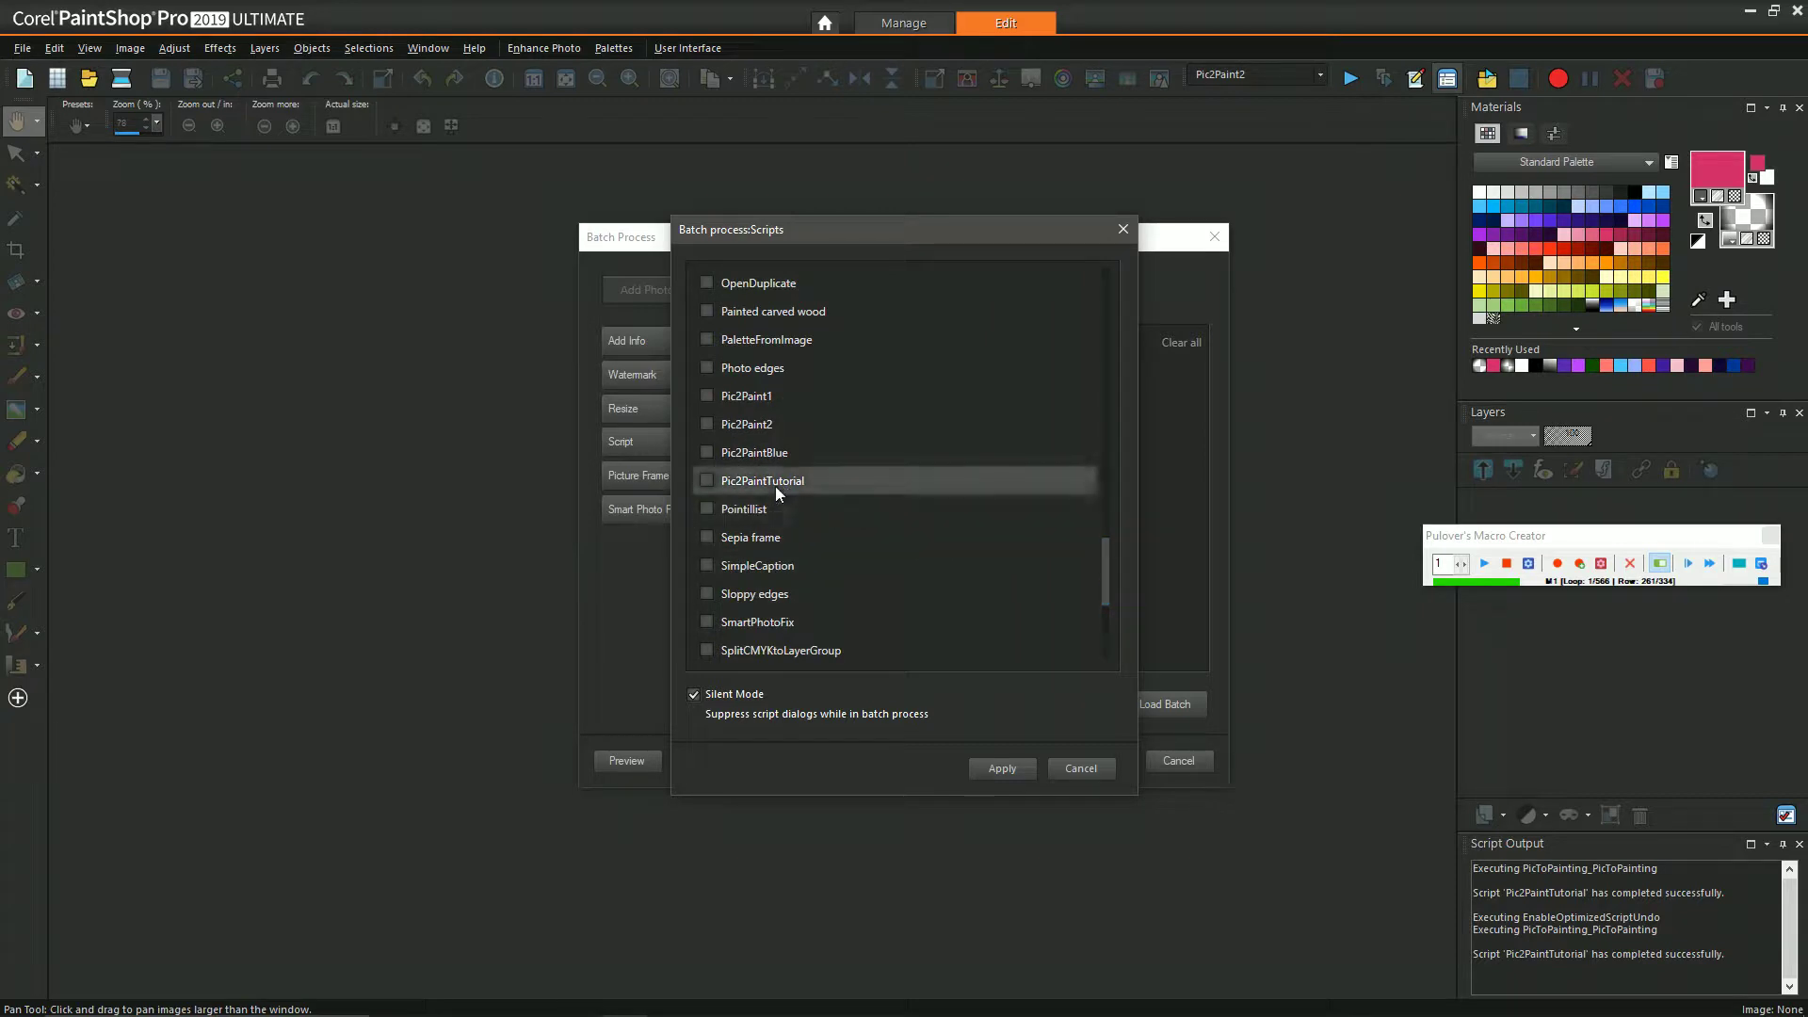
pyautogui.click(996, 771)
pyautogui.click(1099, 759)
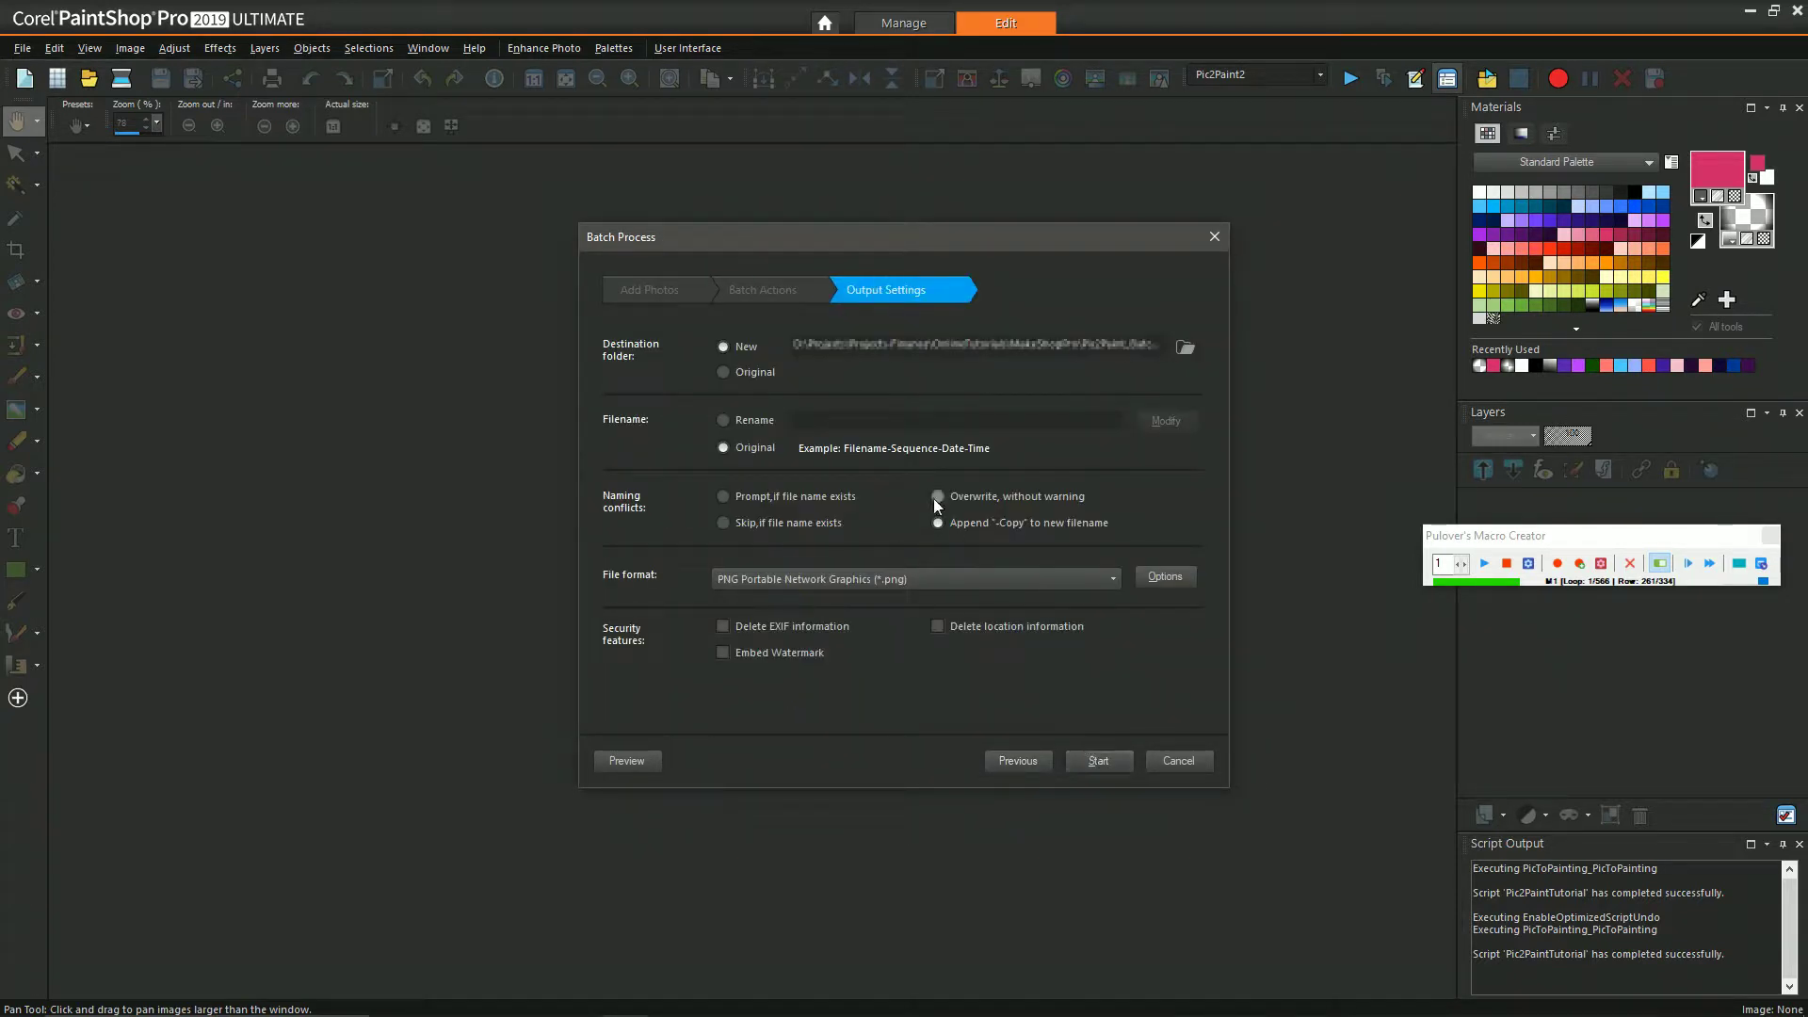
pyautogui.click(1117, 764)
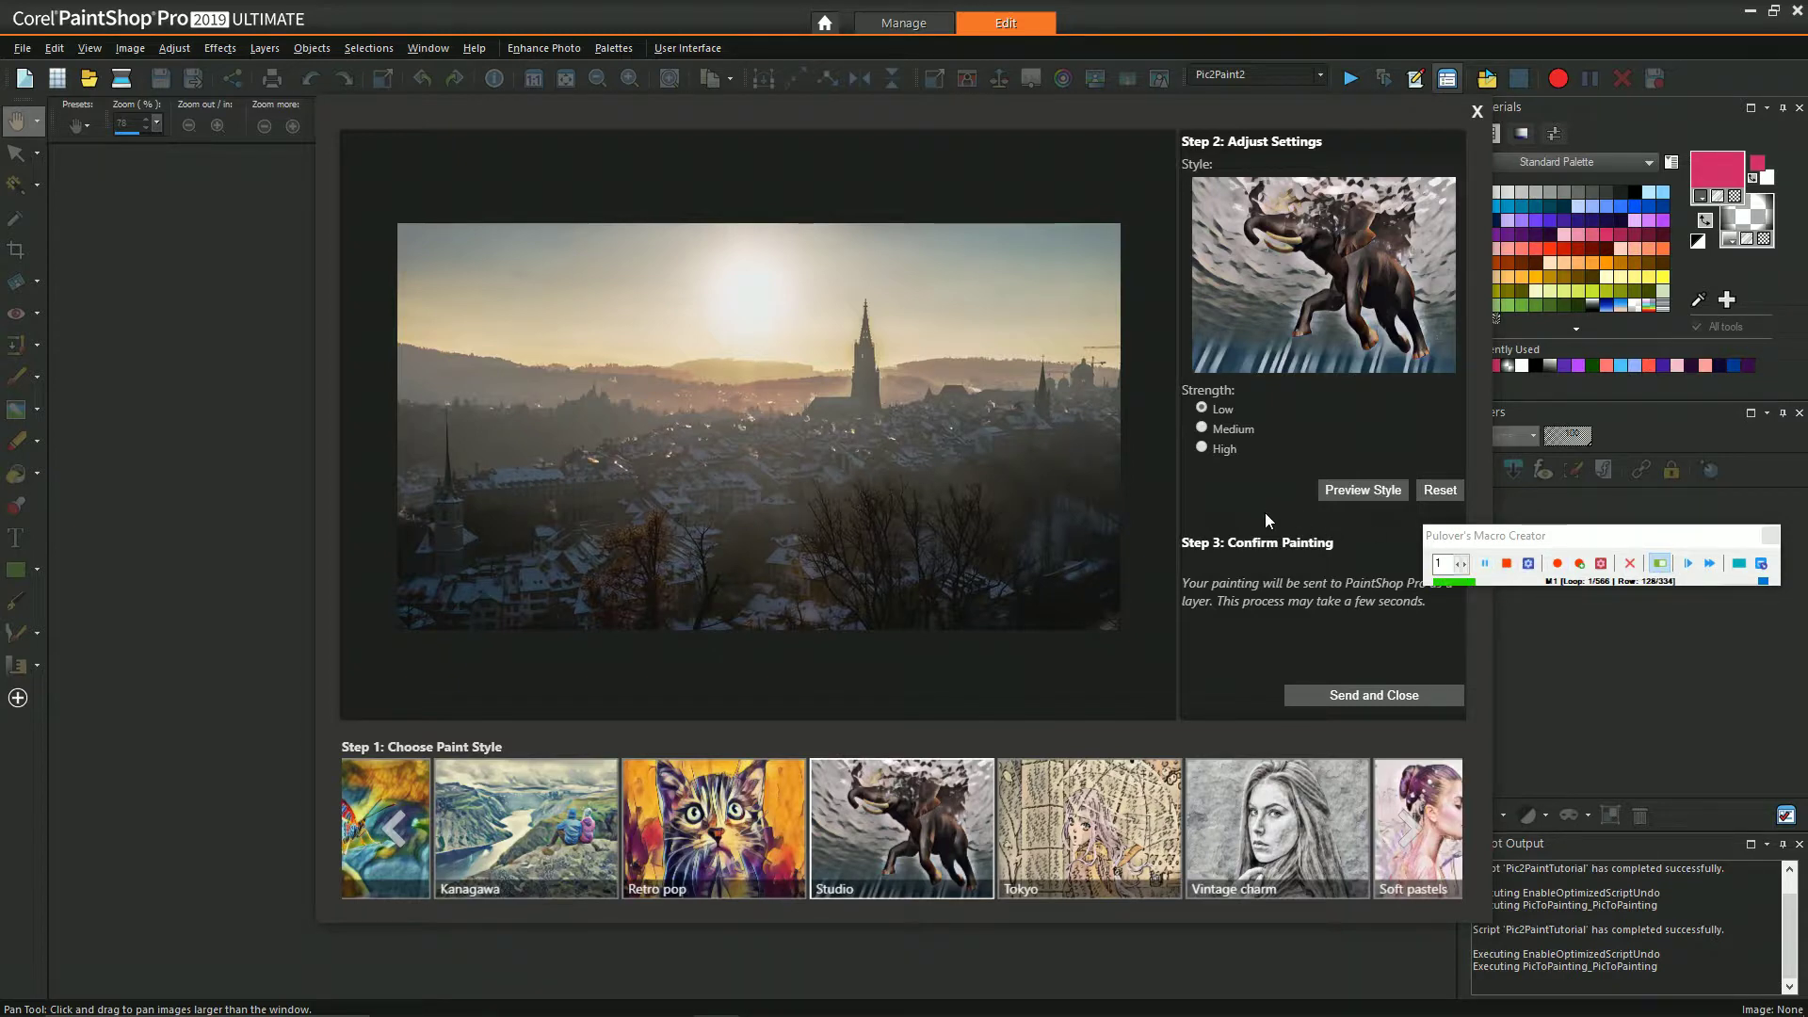
# Paint the first batch frame in Shades of blue and send it back
pyautogui.click(1403, 825)
pyautogui.click(1403, 825)
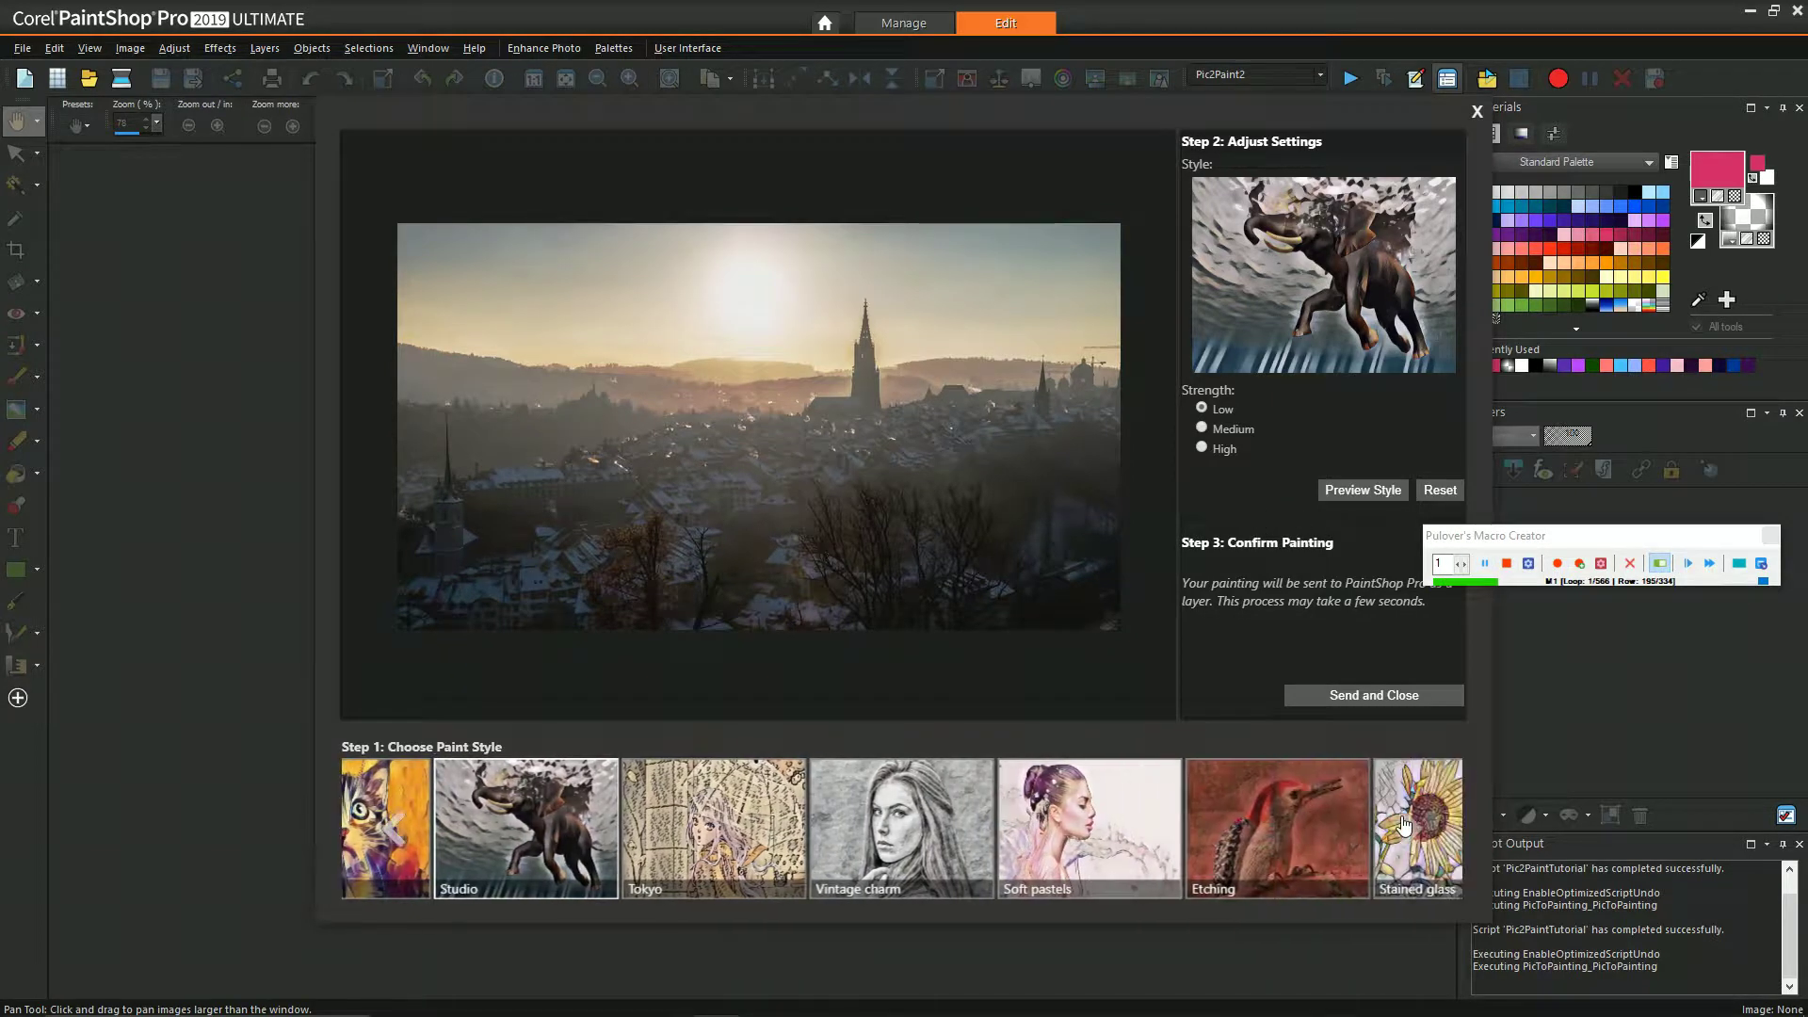
pyautogui.click(1403, 825)
pyautogui.click(1403, 824)
pyautogui.click(1253, 817)
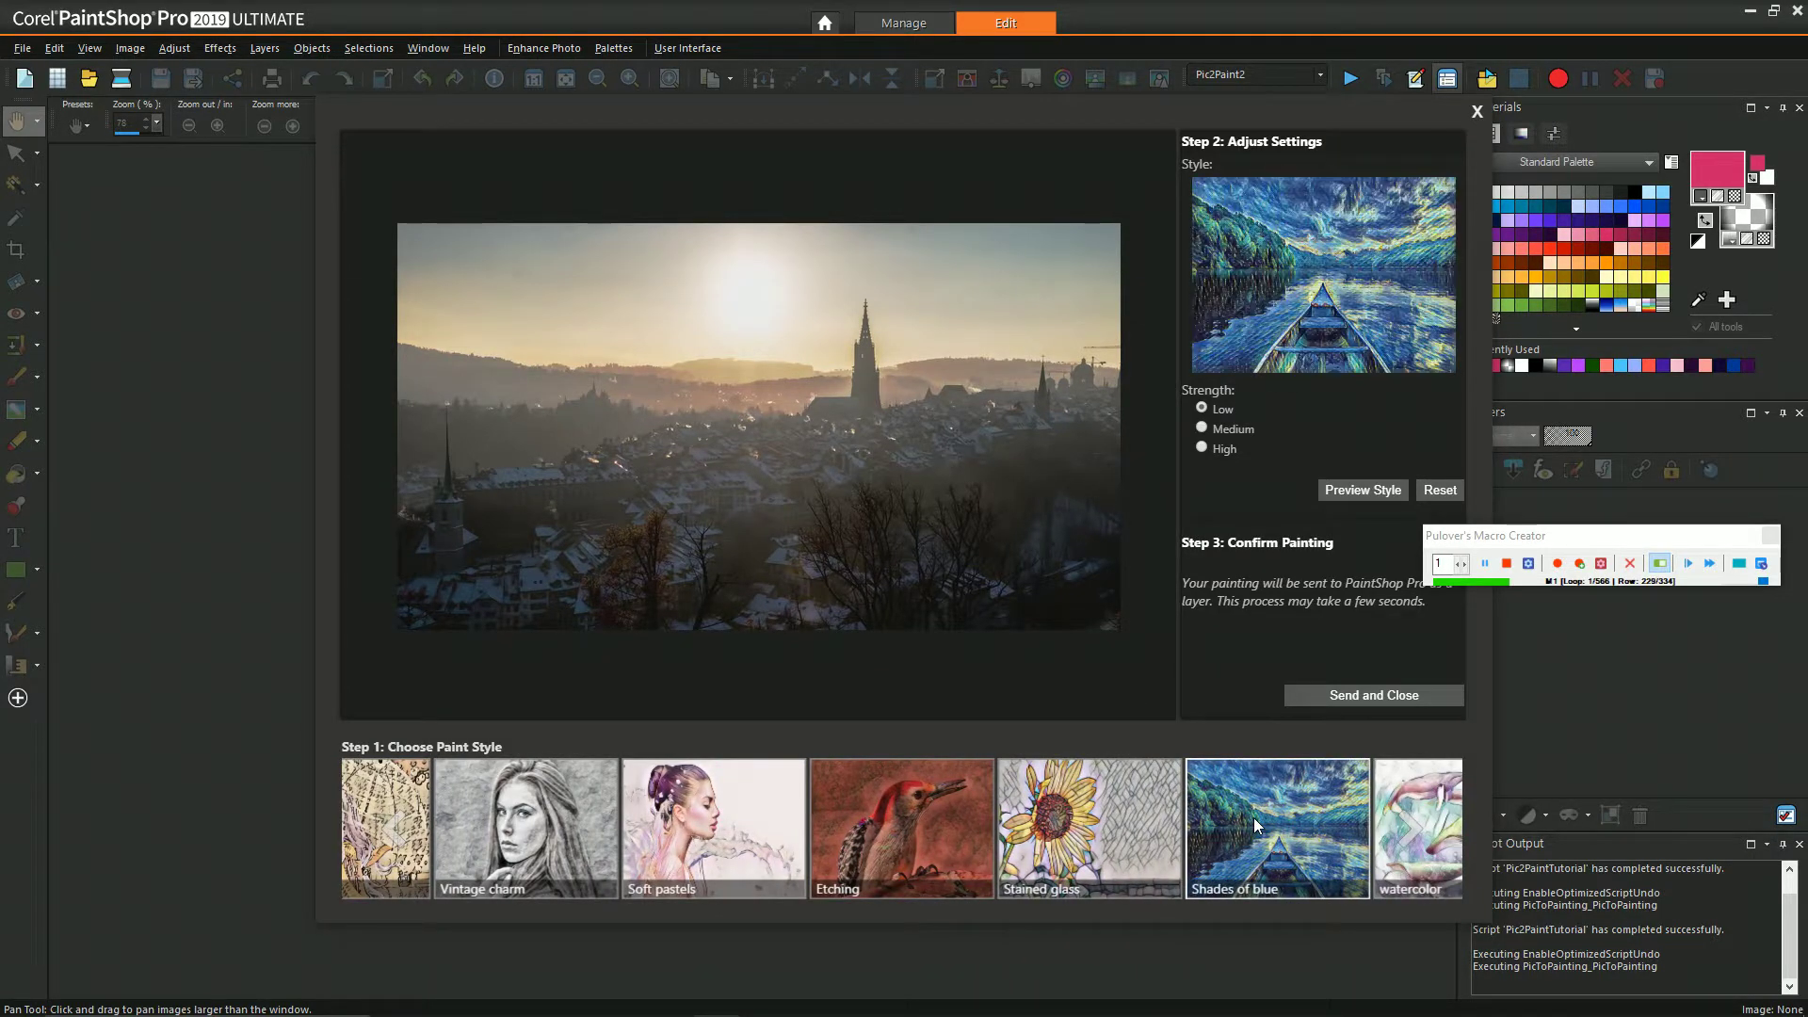
pyautogui.click(1316, 703)
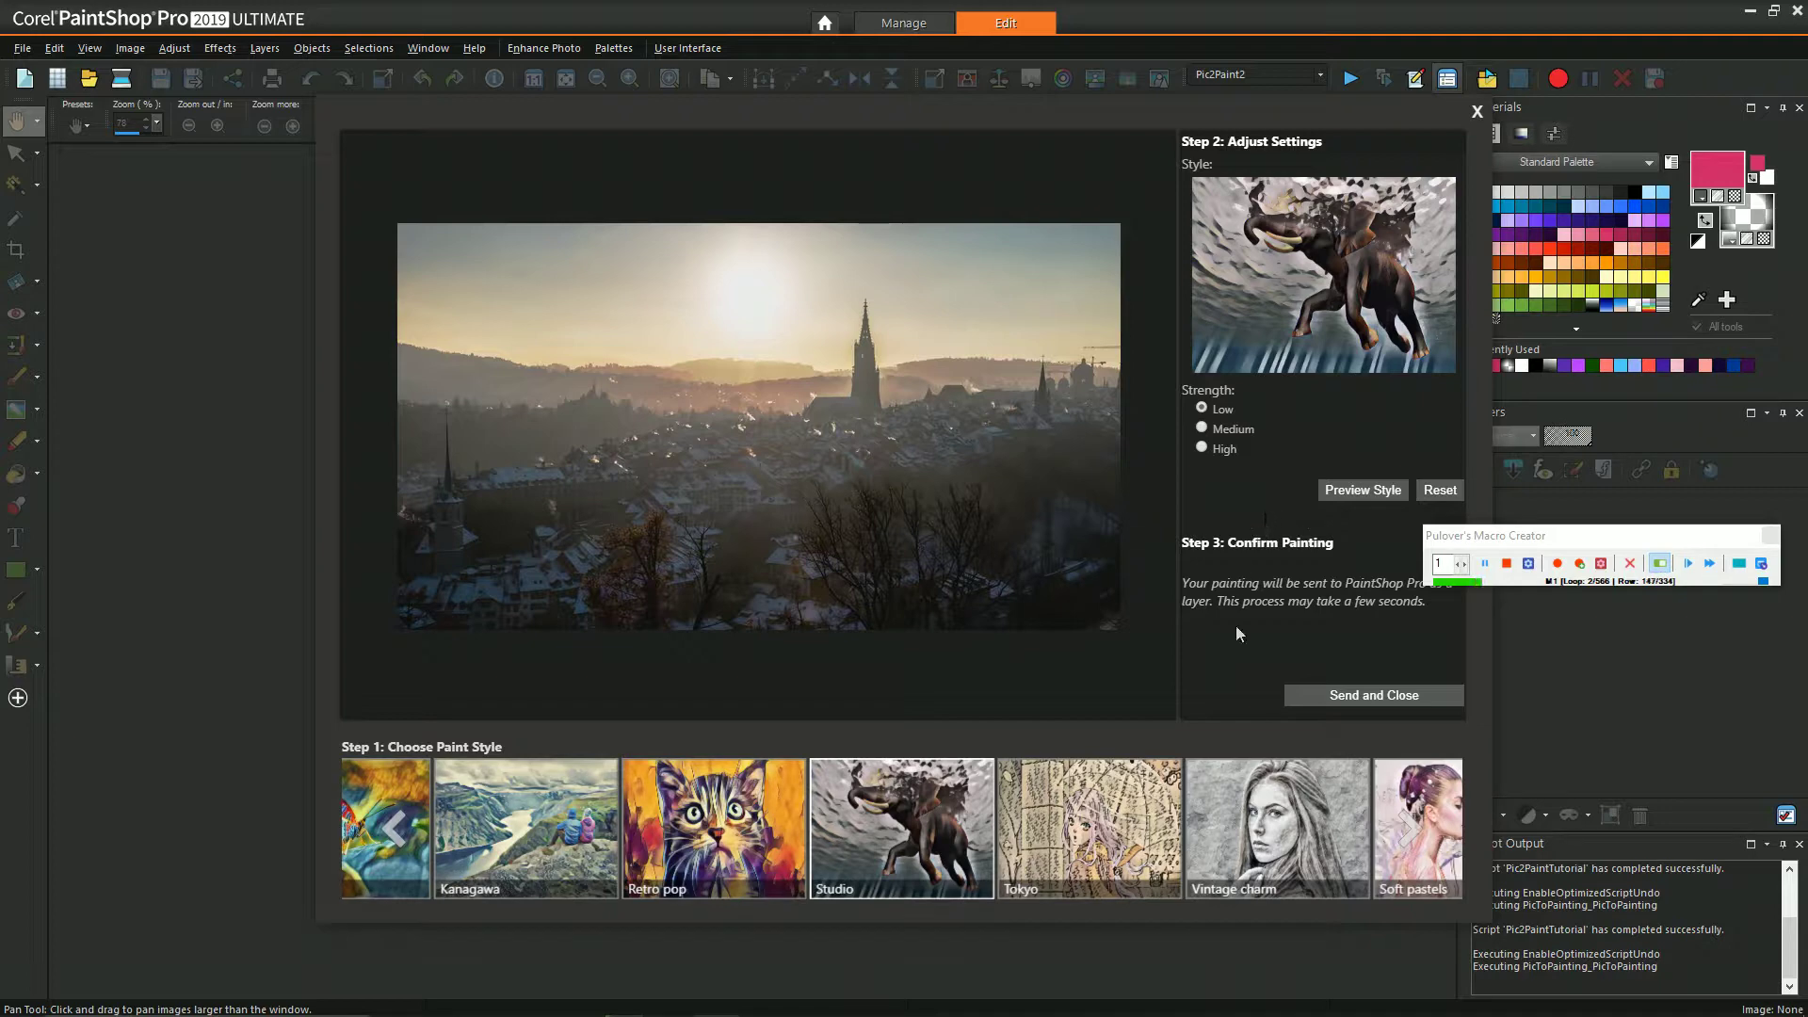
# Paint the second frame in Shades of blue and send it back
pyautogui.click(1403, 826)
pyautogui.moveTo(1403, 826); pyautogui.dragTo(1401, 826)
pyautogui.click(1253, 818)
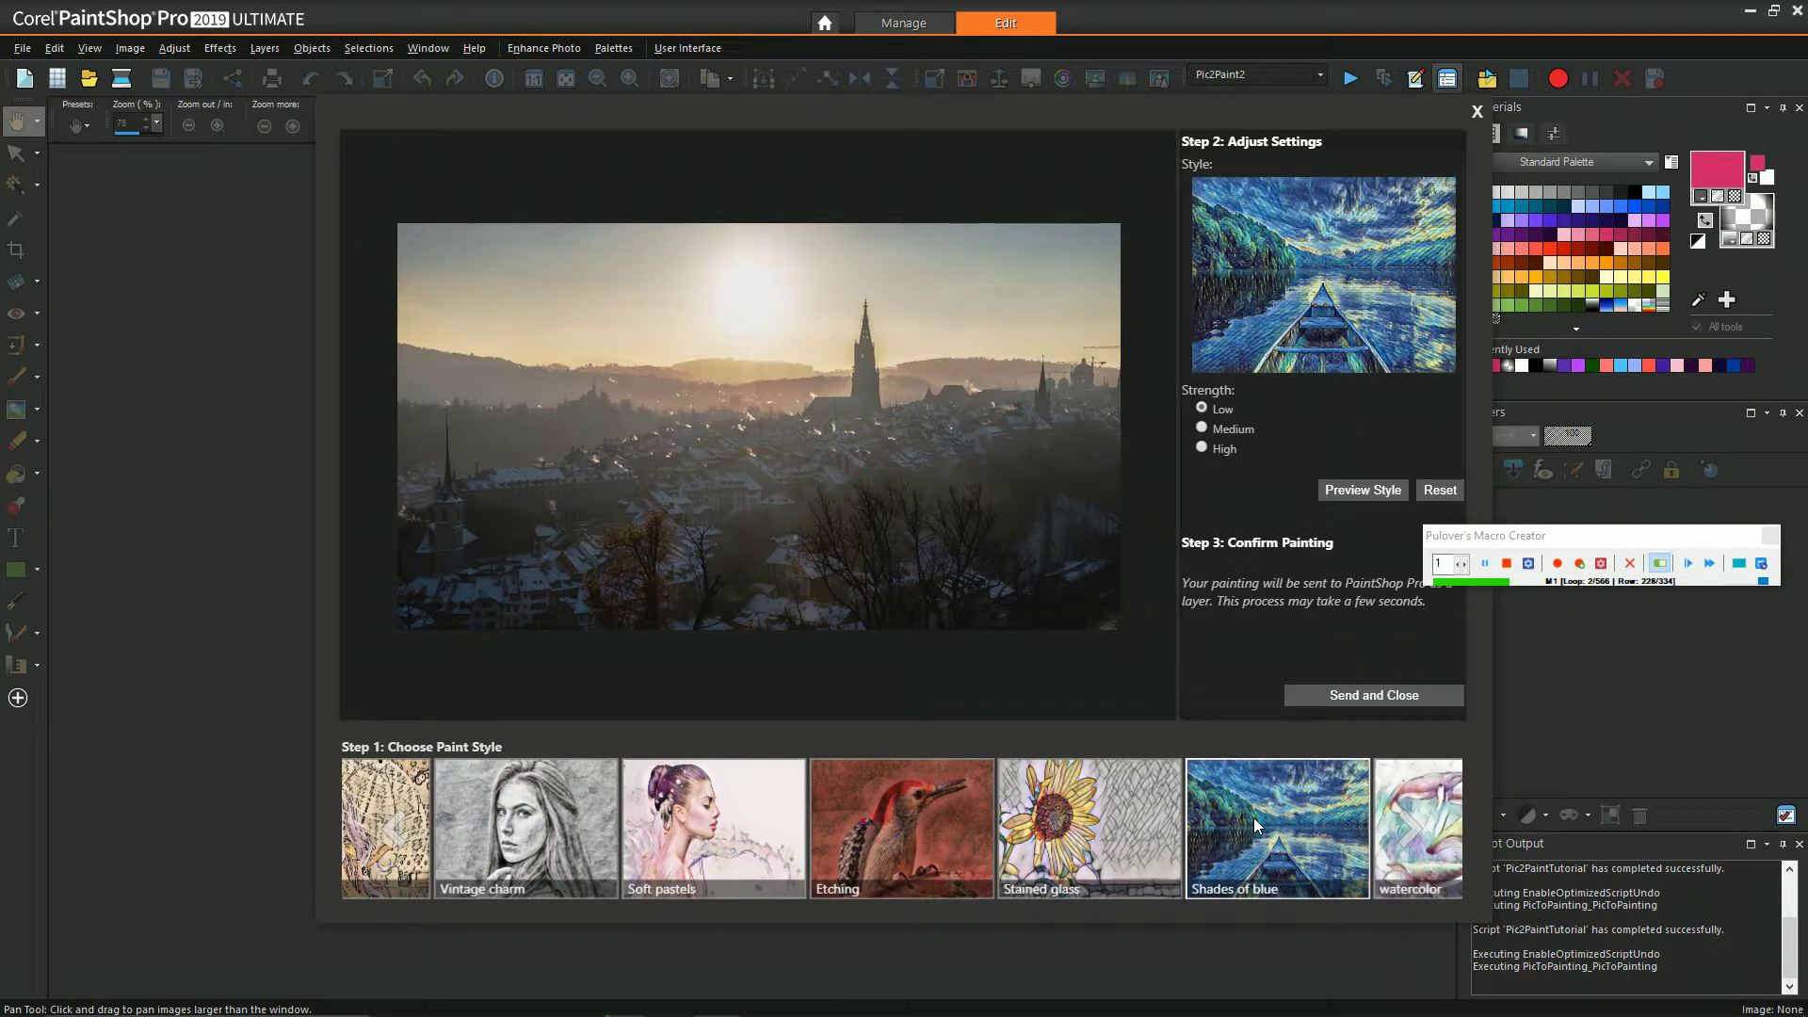
pyautogui.click(1315, 697)
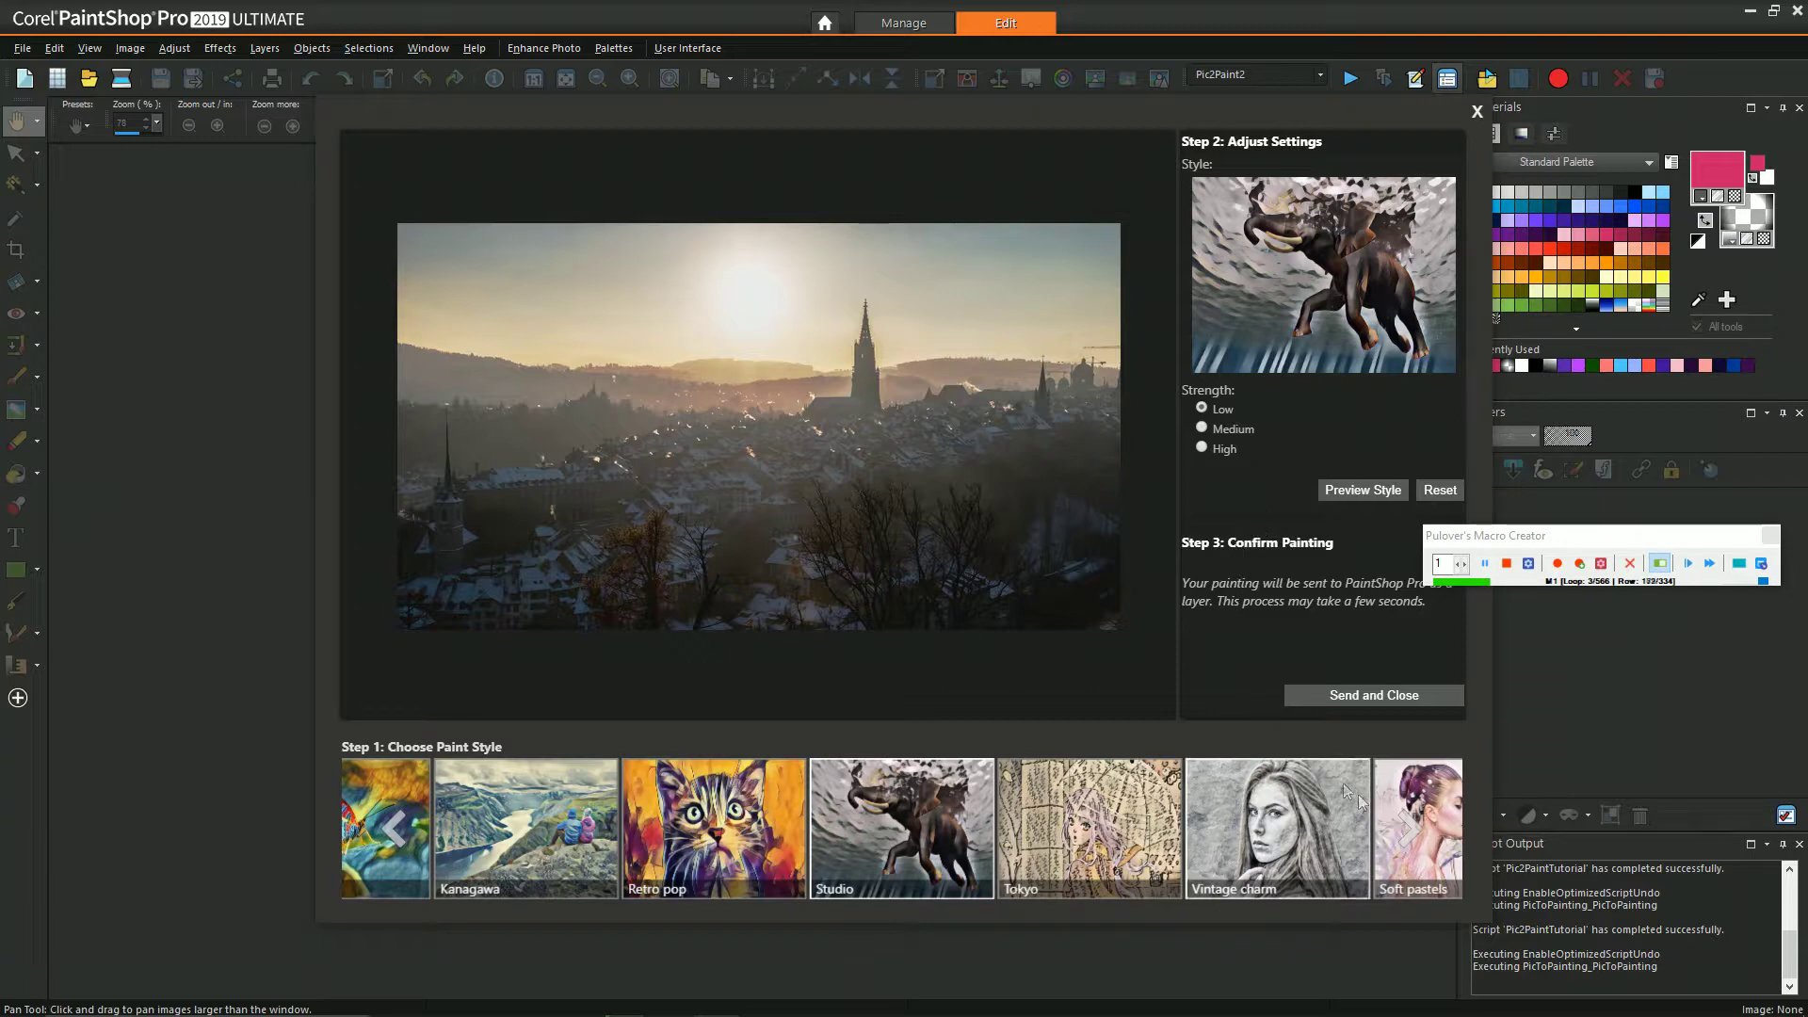
# Paint the third frame in Shades of blue and send it back
pyautogui.click(1403, 825)
pyautogui.click(1403, 826)
pyautogui.click(1403, 826)
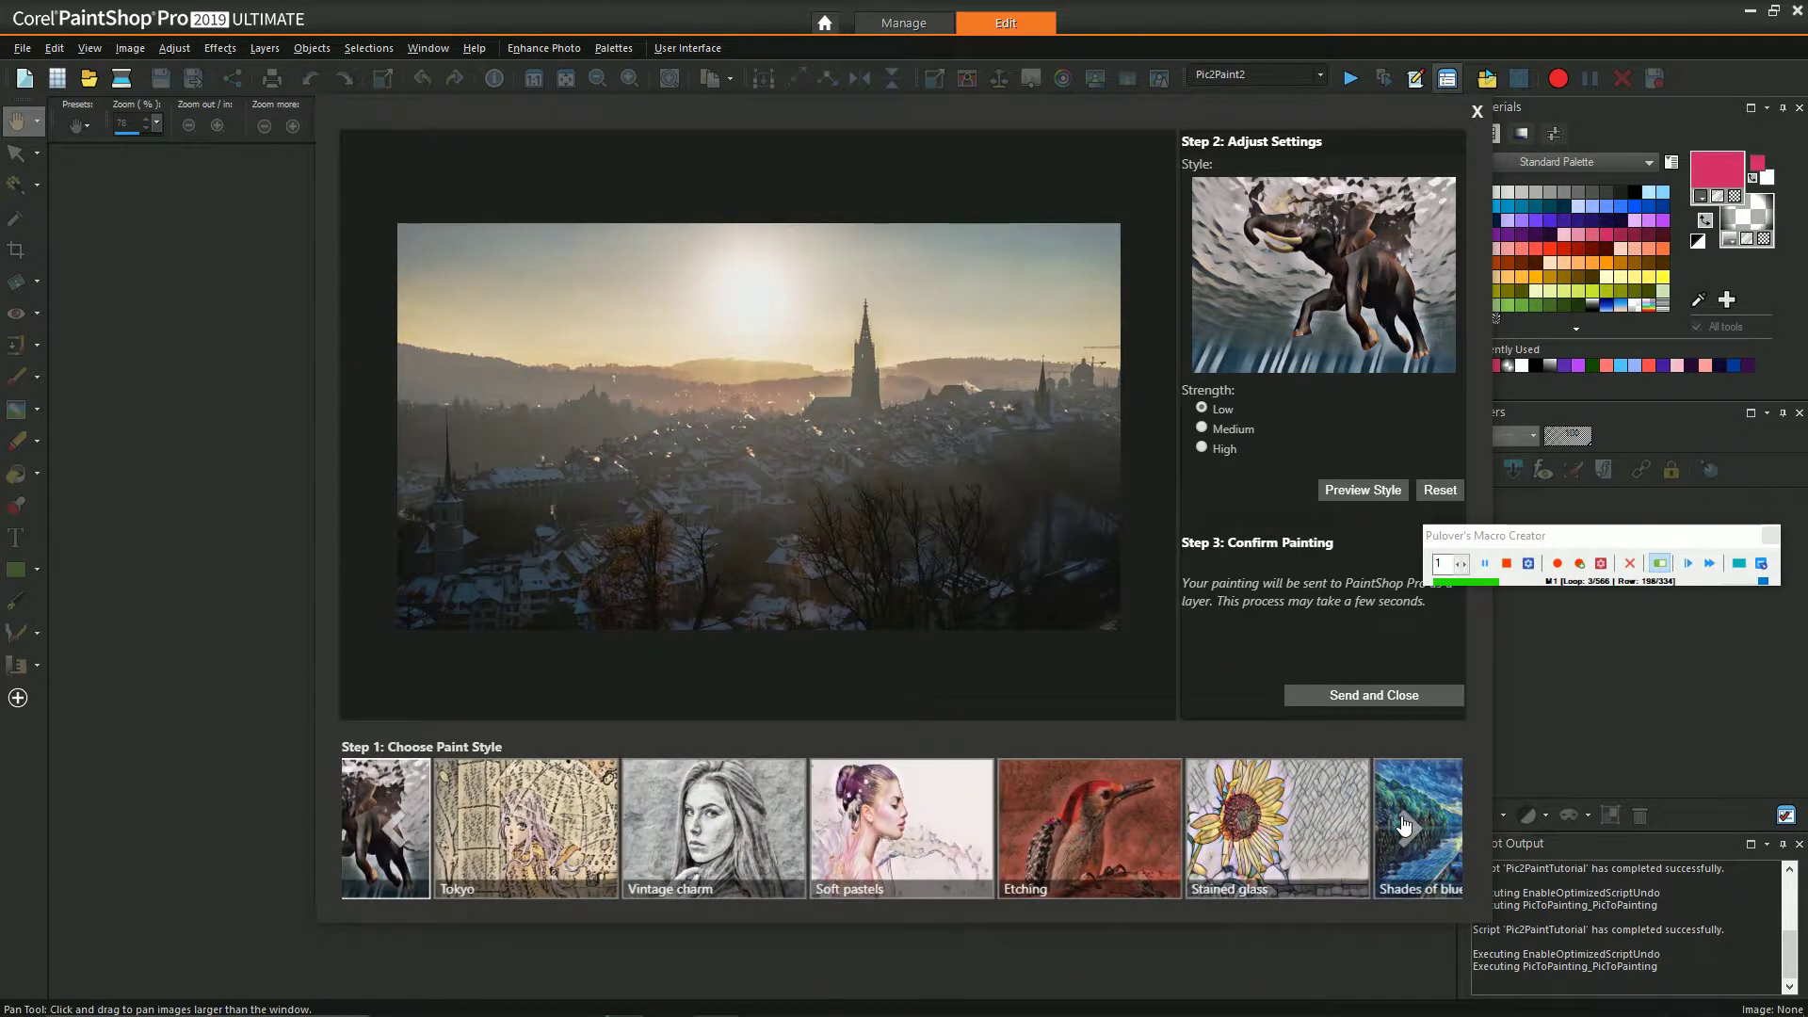
pyautogui.click(1403, 826)
pyautogui.click(1255, 826)
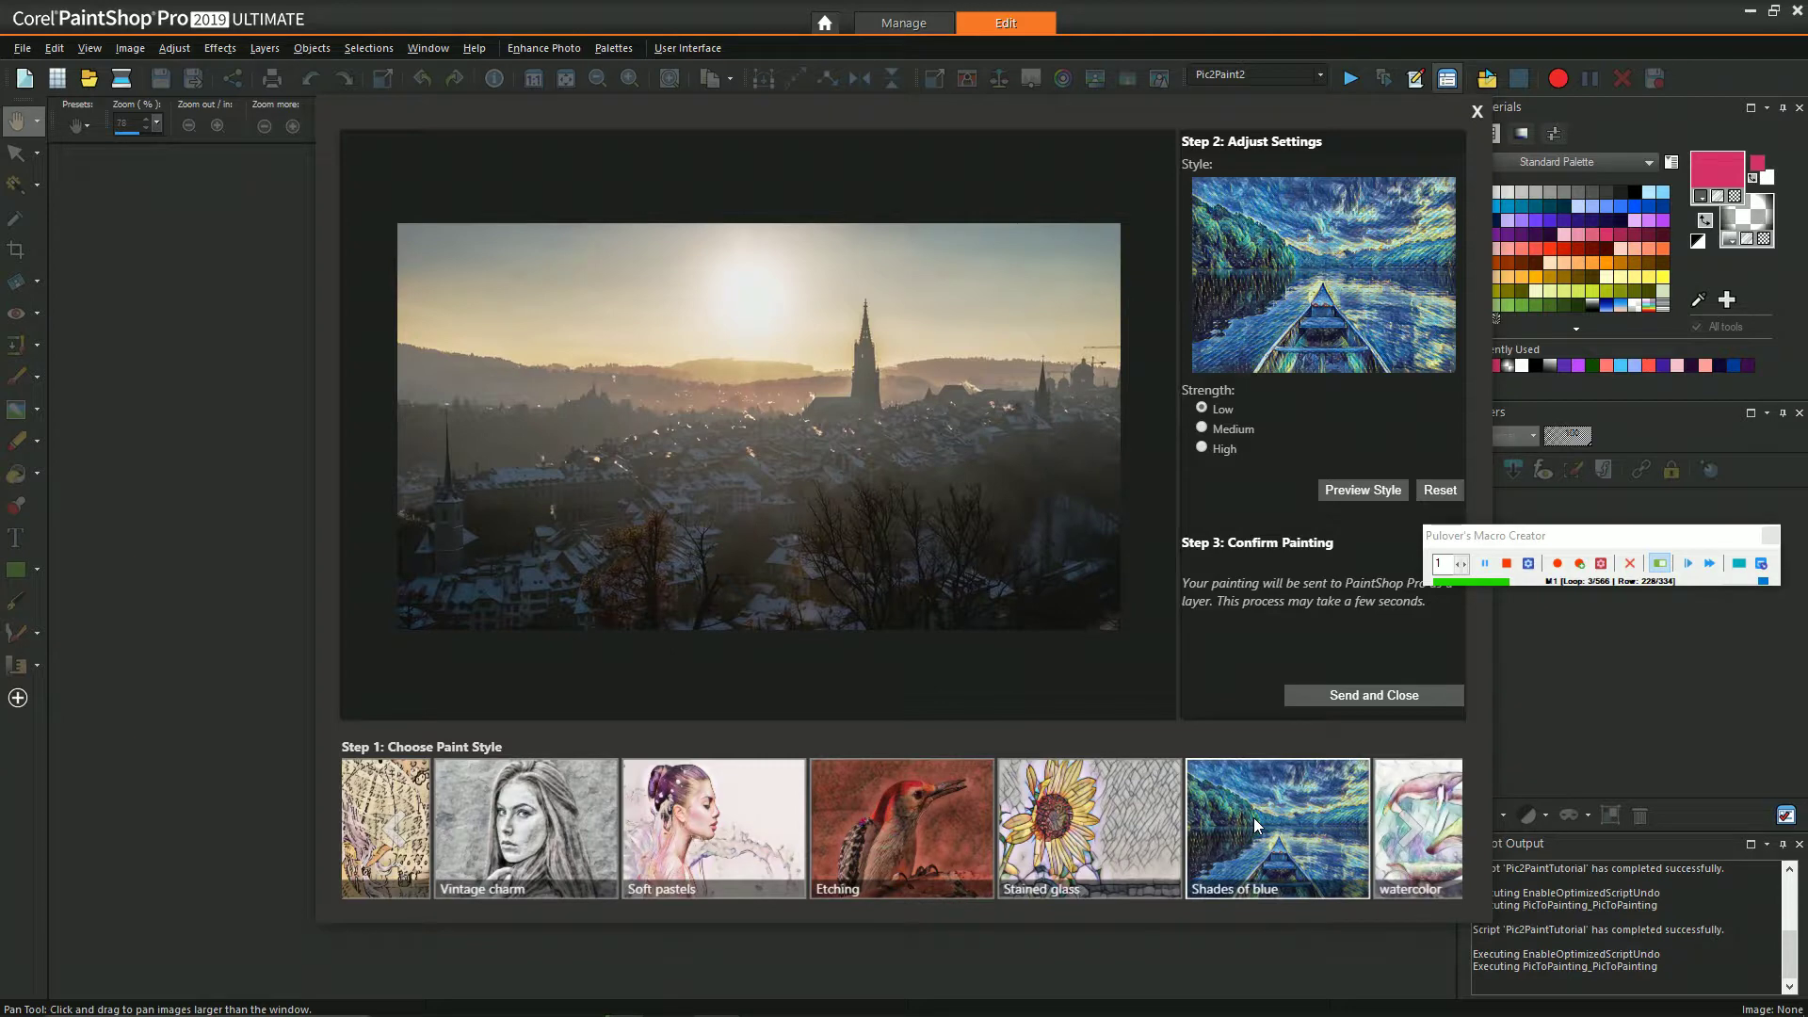
pyautogui.click(1312, 701)
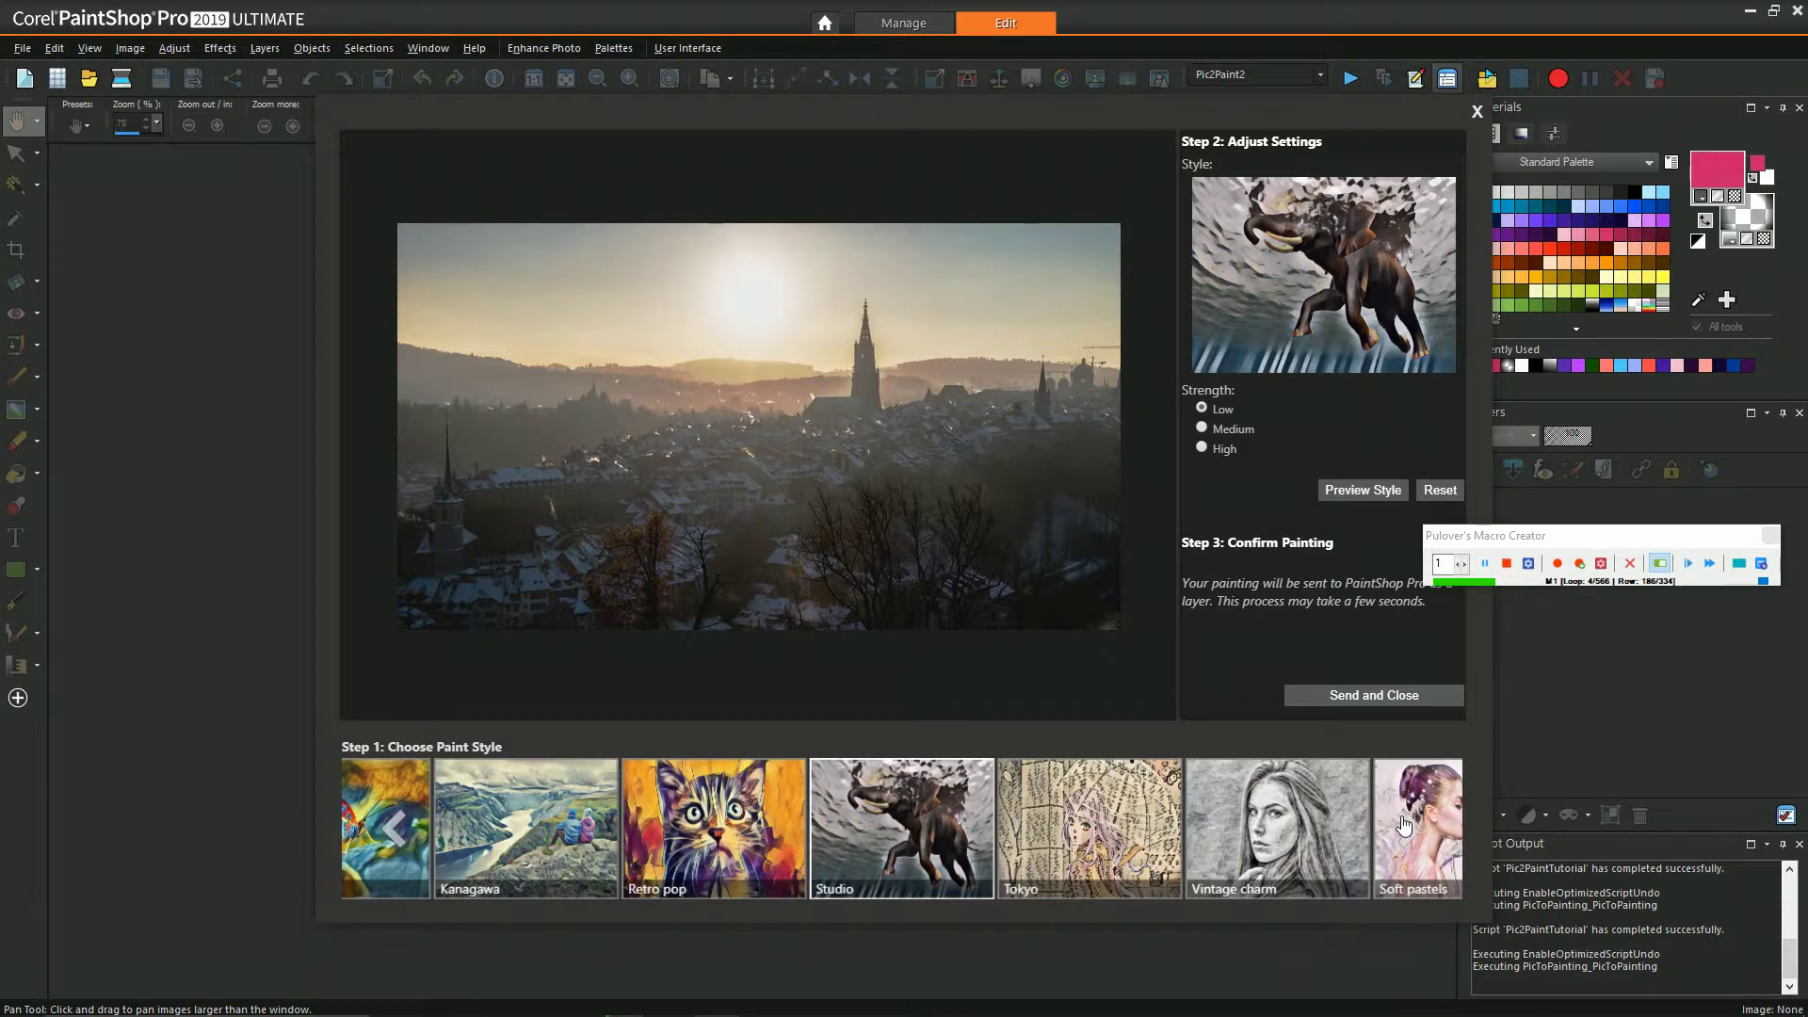
# Advance the style strip to Shades of blue, apply it, and send that frame back
pyautogui.click(1403, 826)
pyautogui.click(1403, 826)
pyautogui.click(1403, 826)
pyautogui.click(1403, 826)
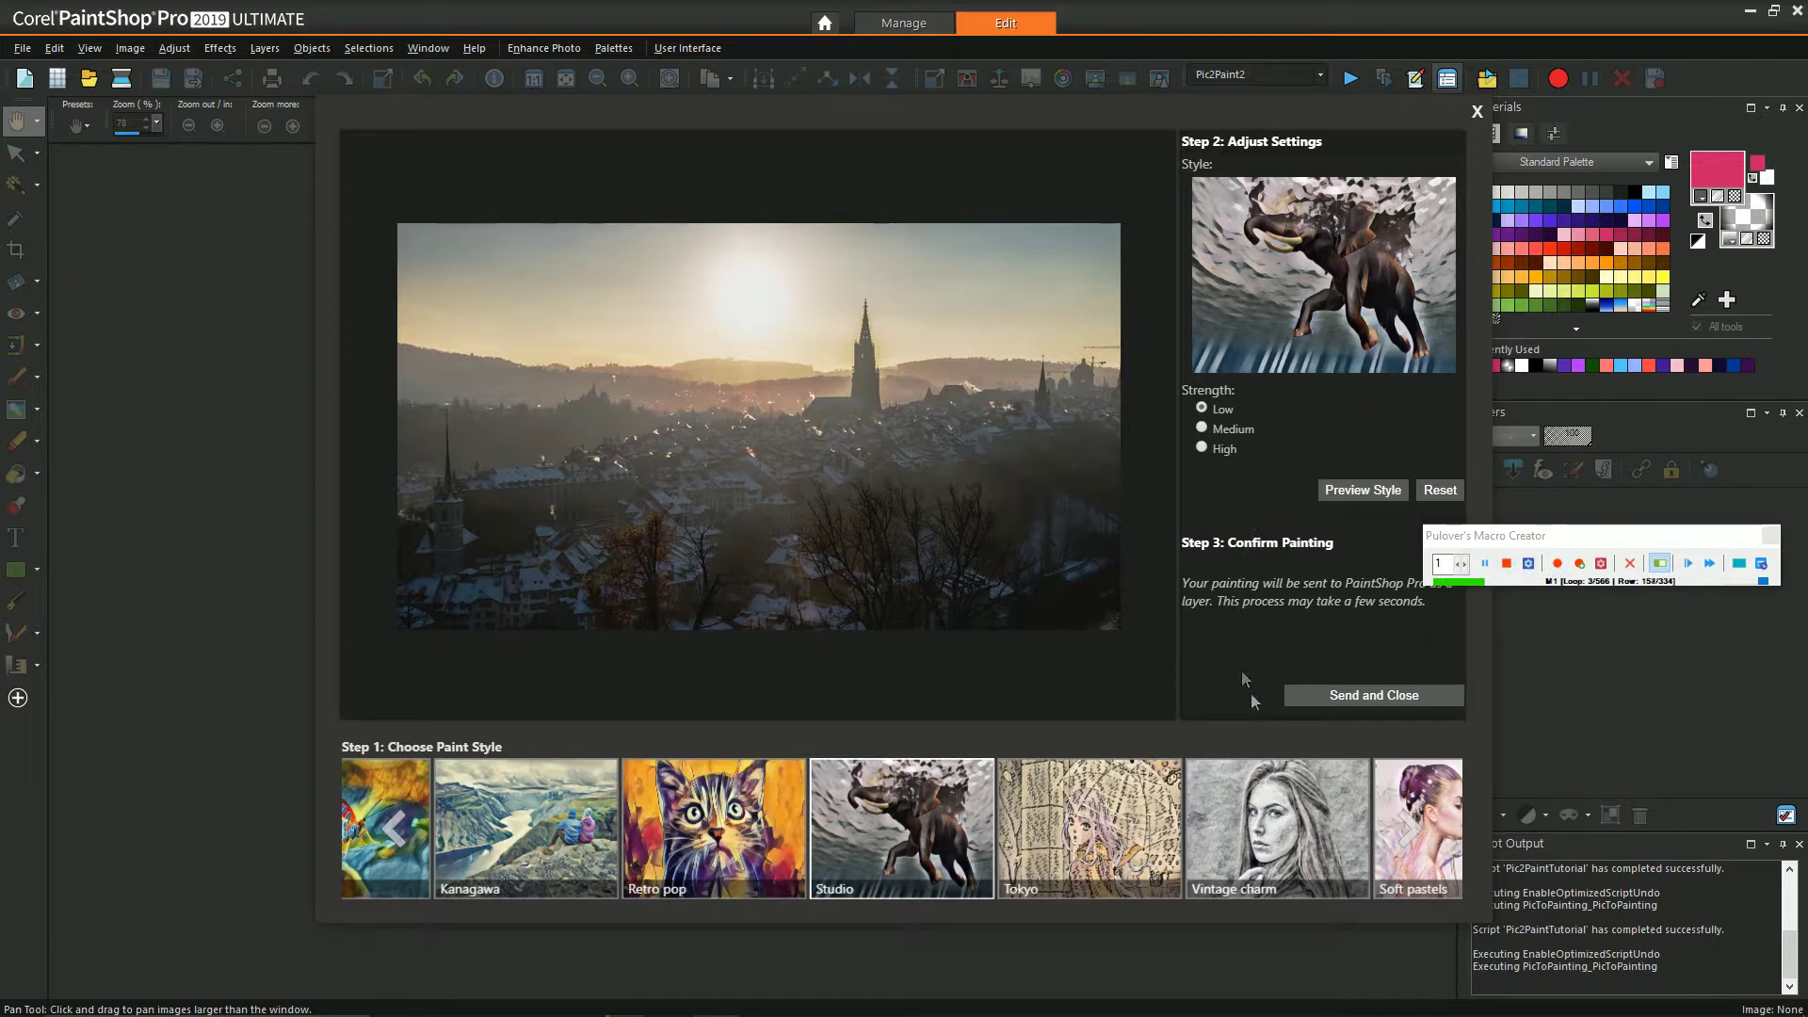
pyautogui.click(1404, 823)
pyautogui.click(1404, 823)
pyautogui.click(1404, 823)
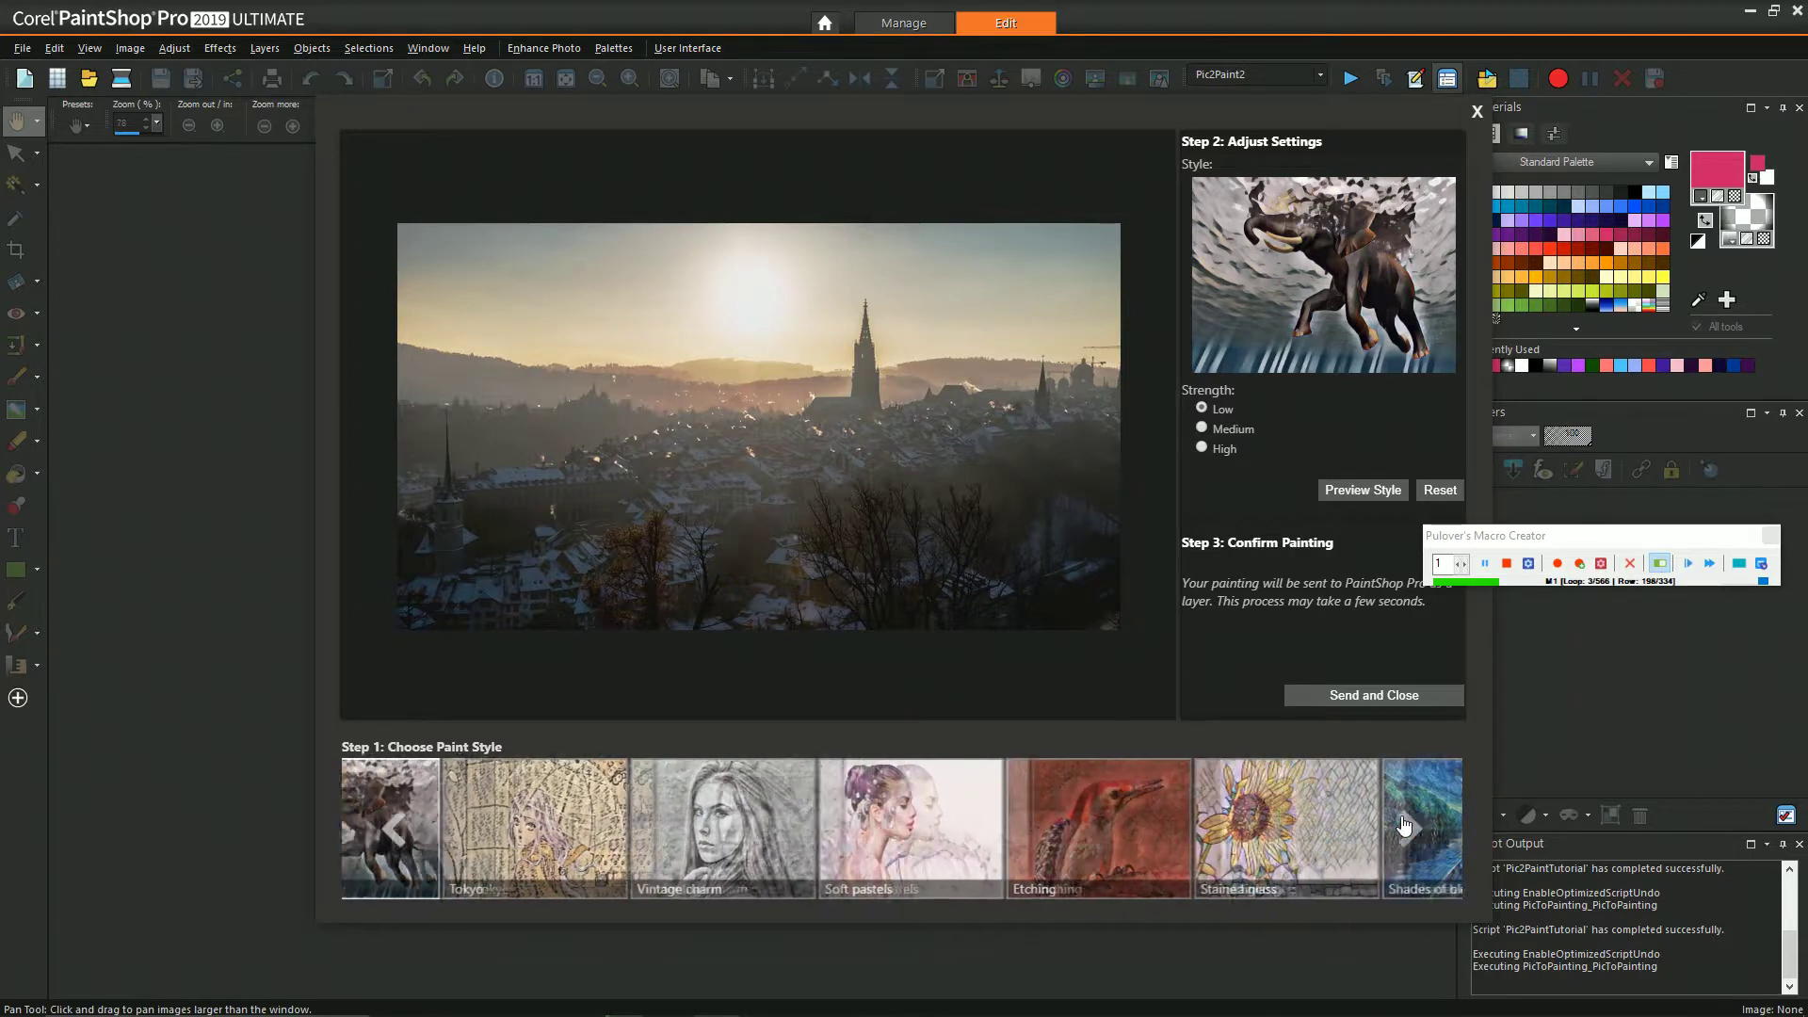
pyautogui.click(1404, 823)
pyautogui.click(1344, 826)
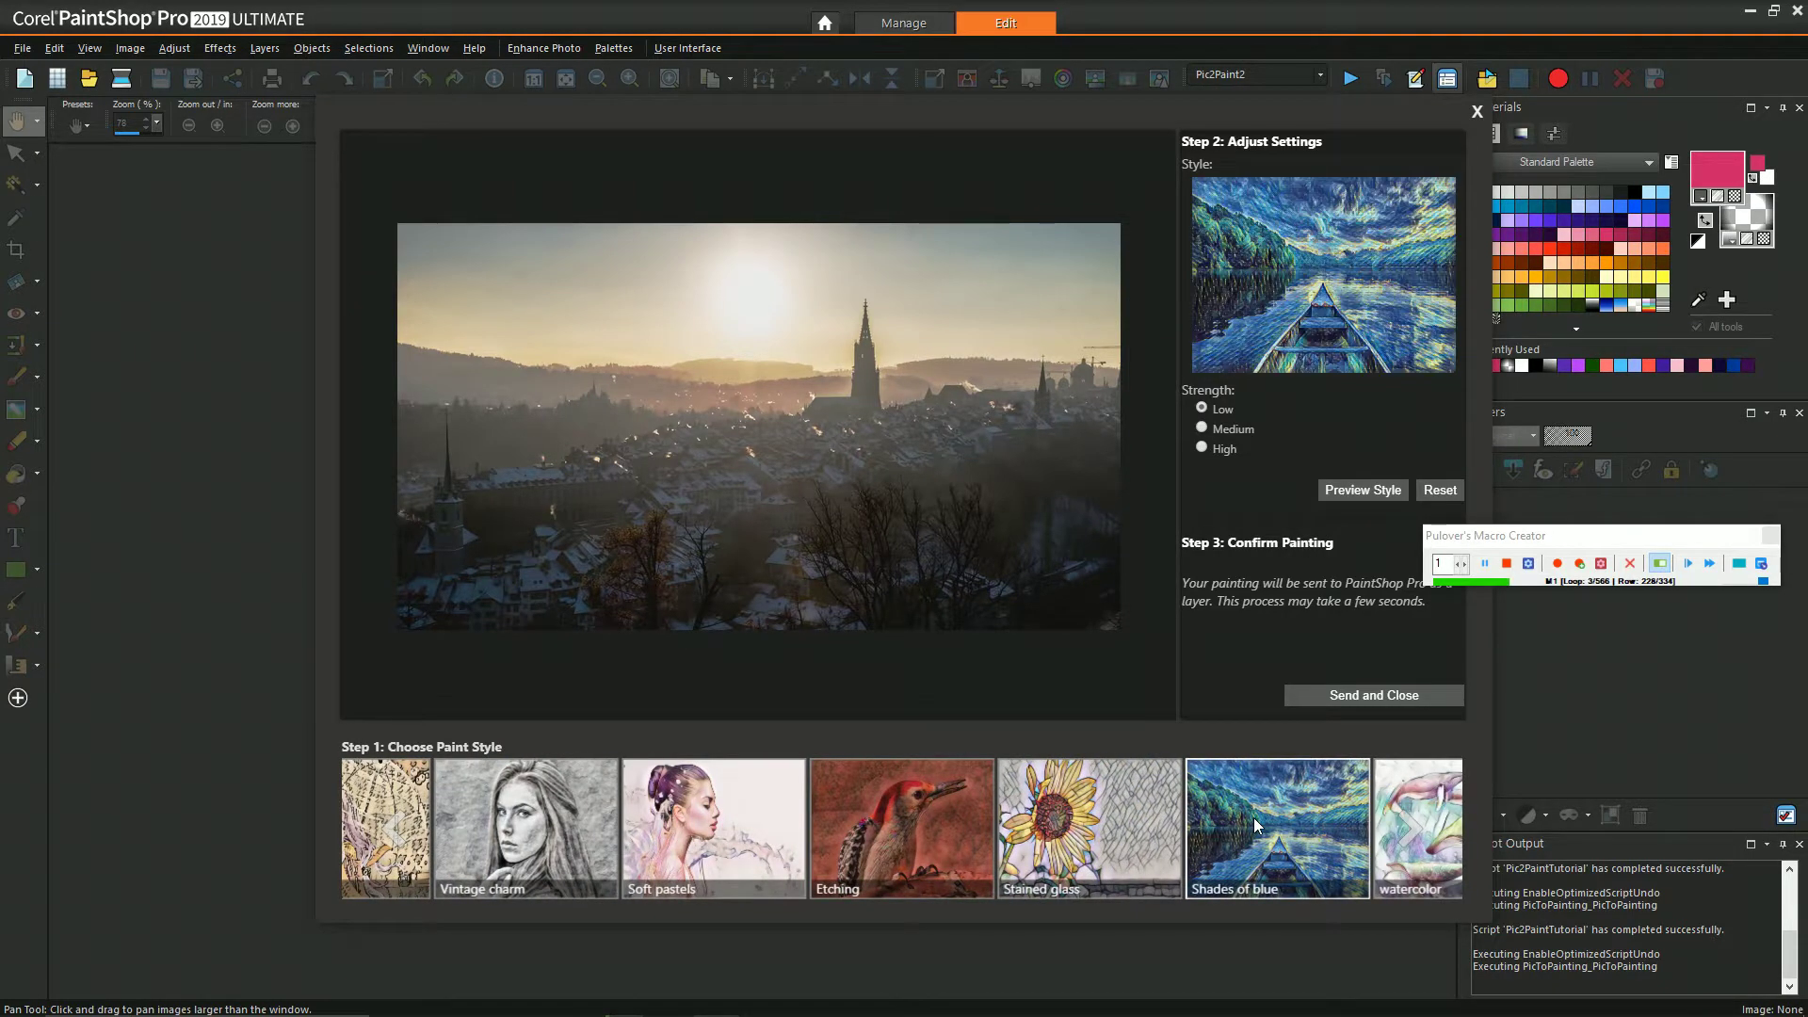
pyautogui.click(1314, 700)
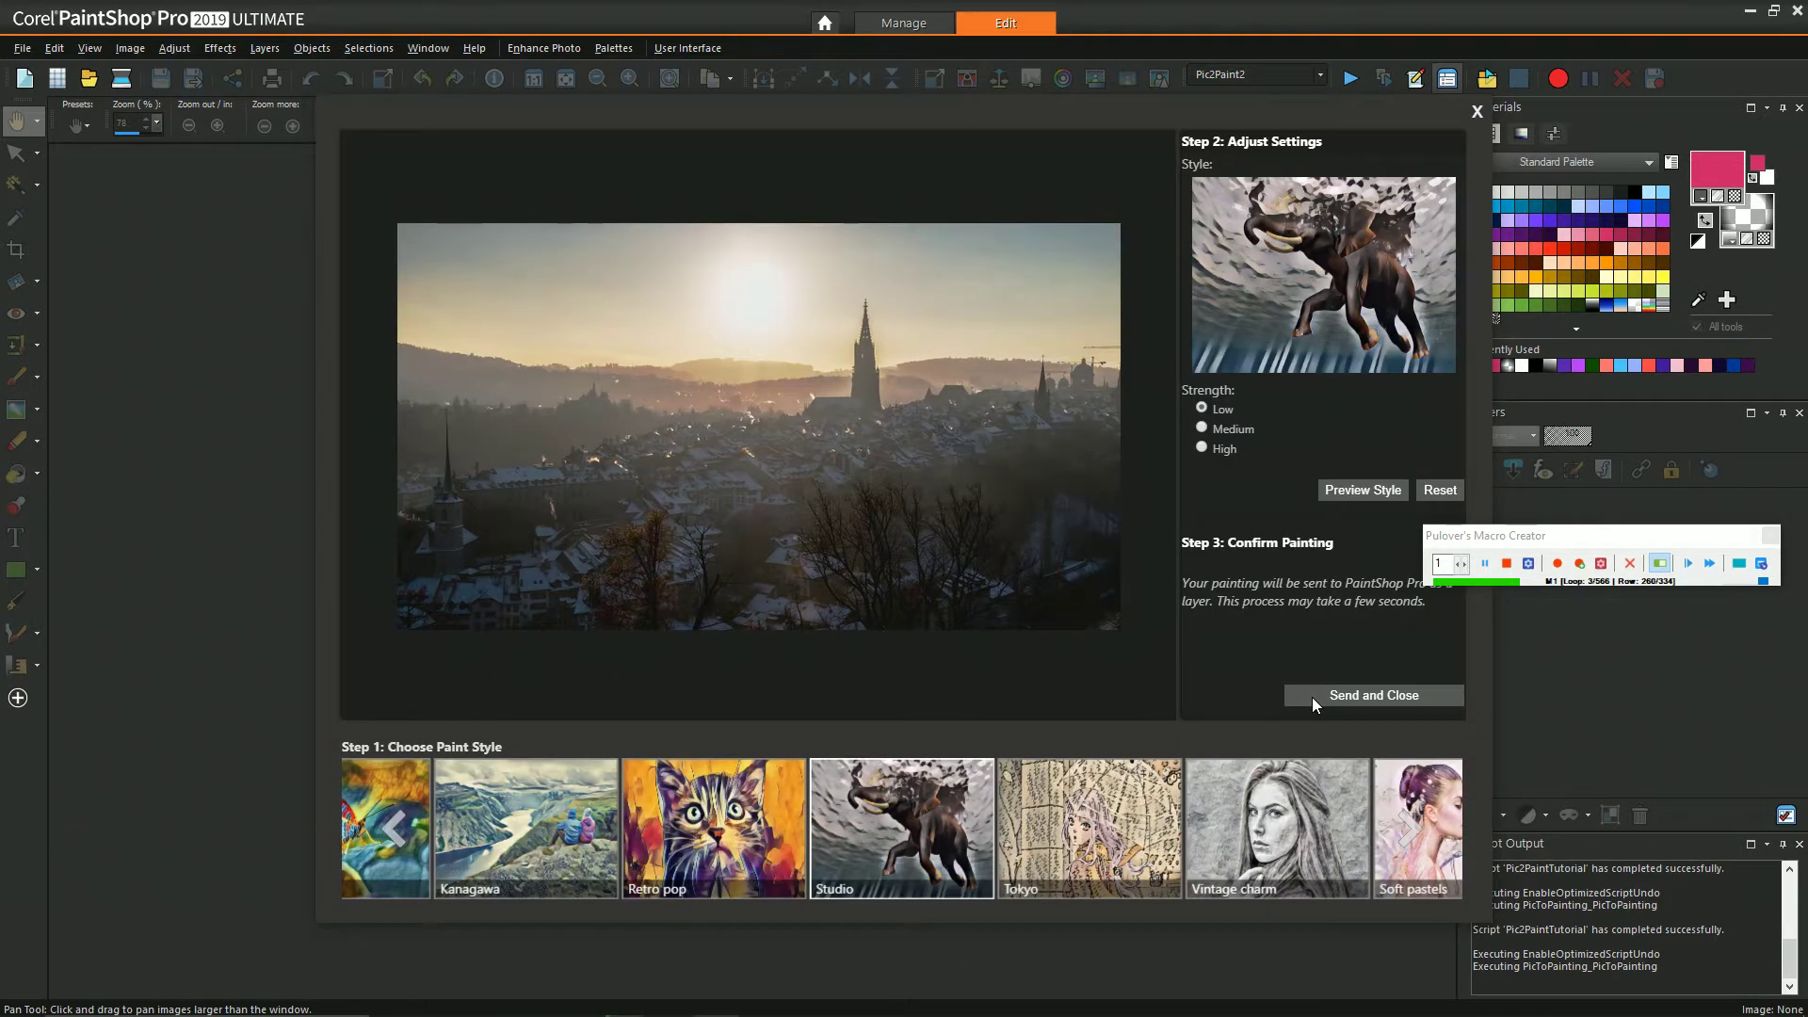
# After pressing F8, apply Shades of blue to the fourth loop's frame and send it
pyautogui.press('F8')
pyautogui.click(1404, 824)
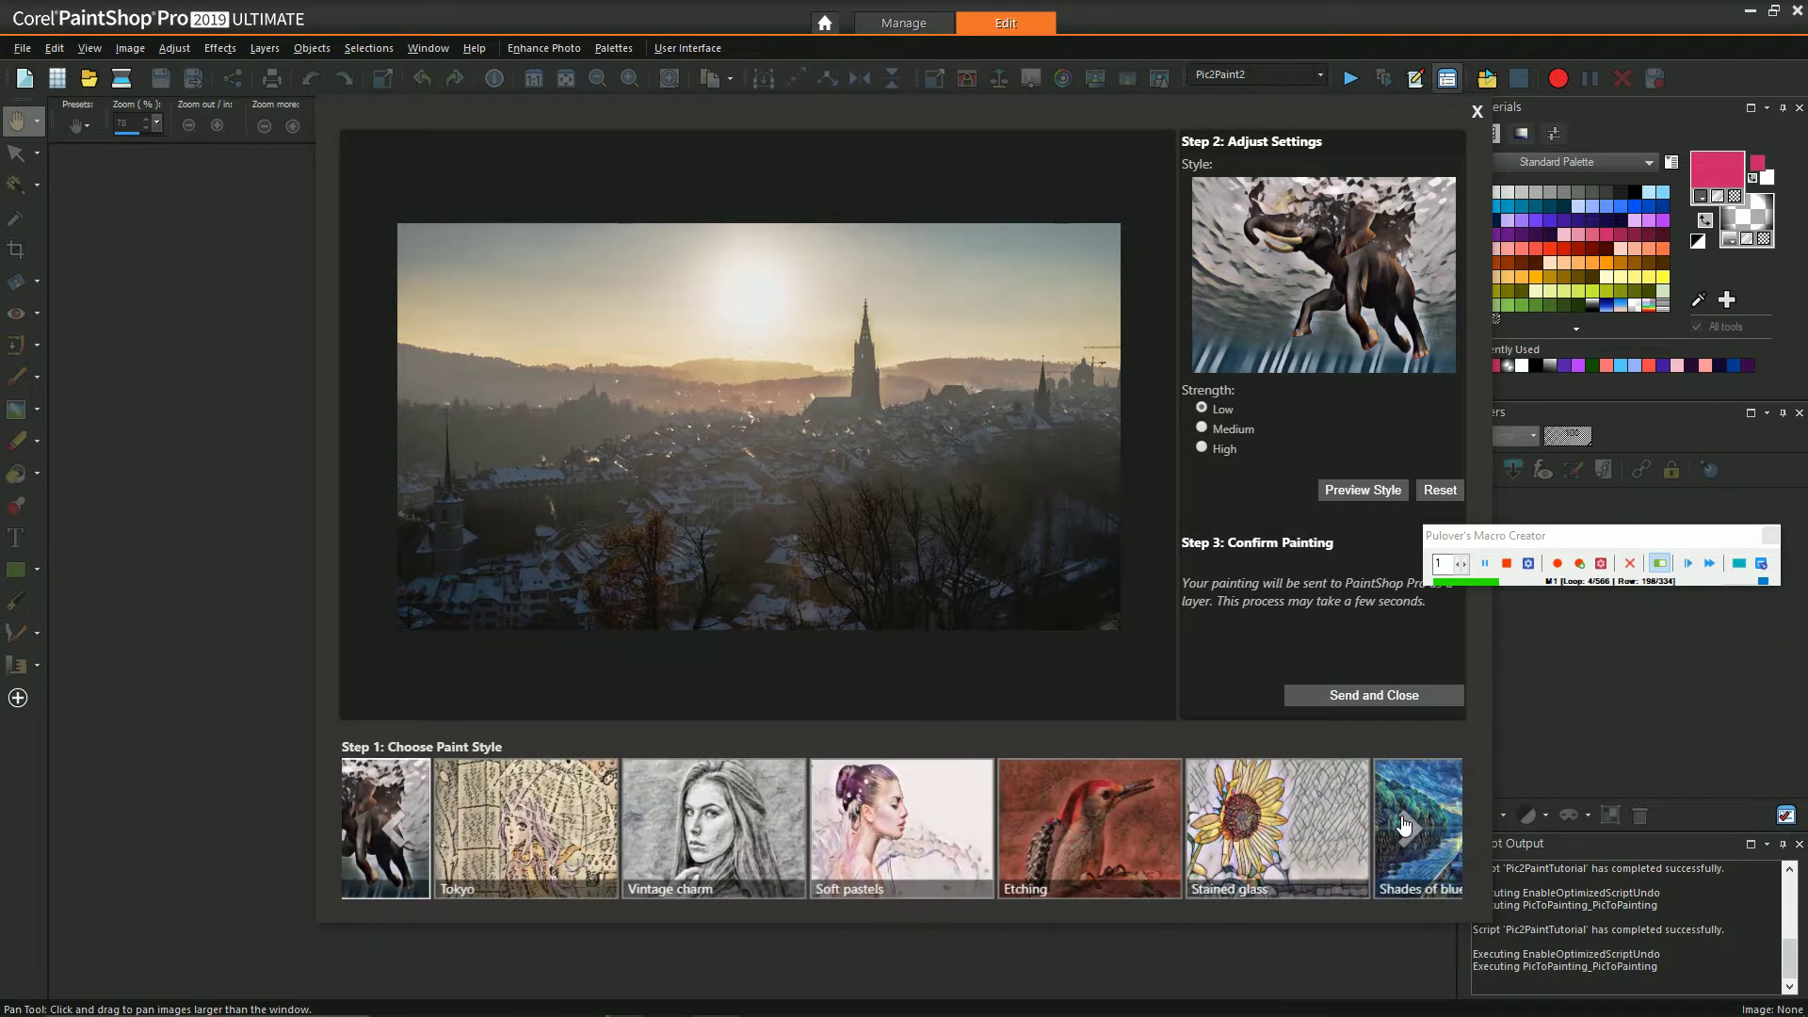
pyautogui.click(1400, 826)
pyautogui.click(1256, 826)
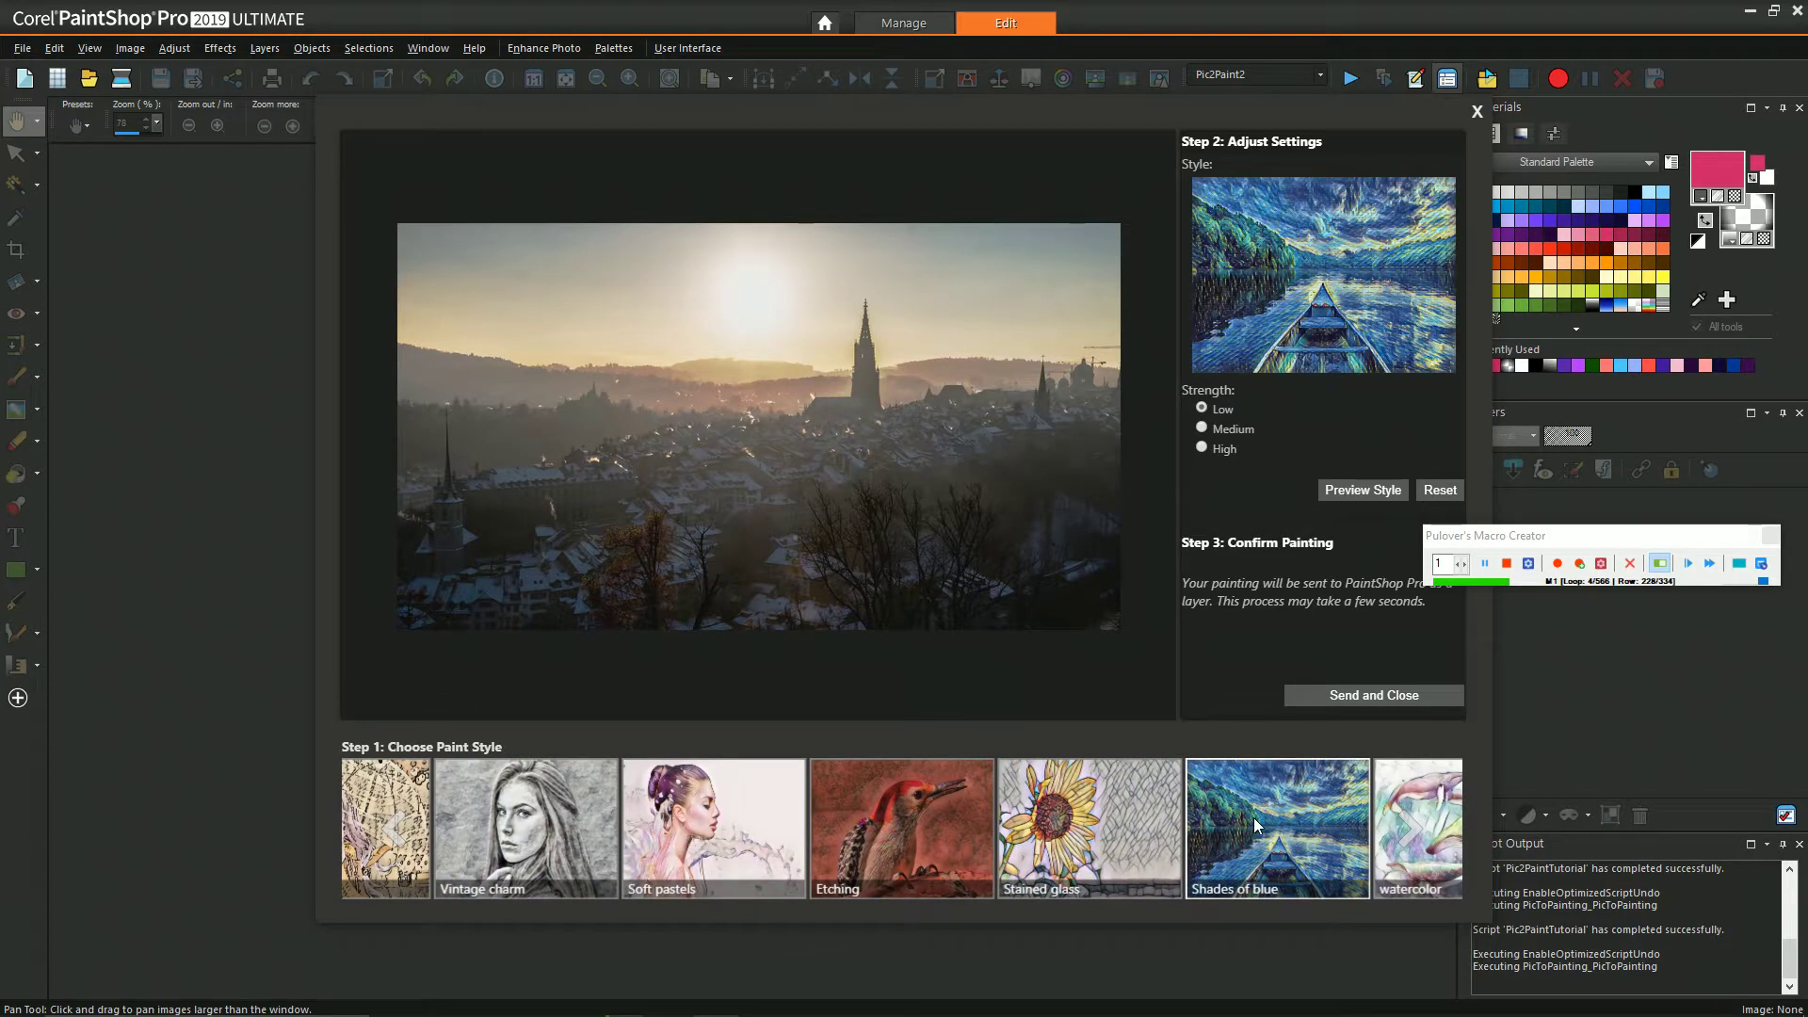
pyautogui.click(1314, 703)
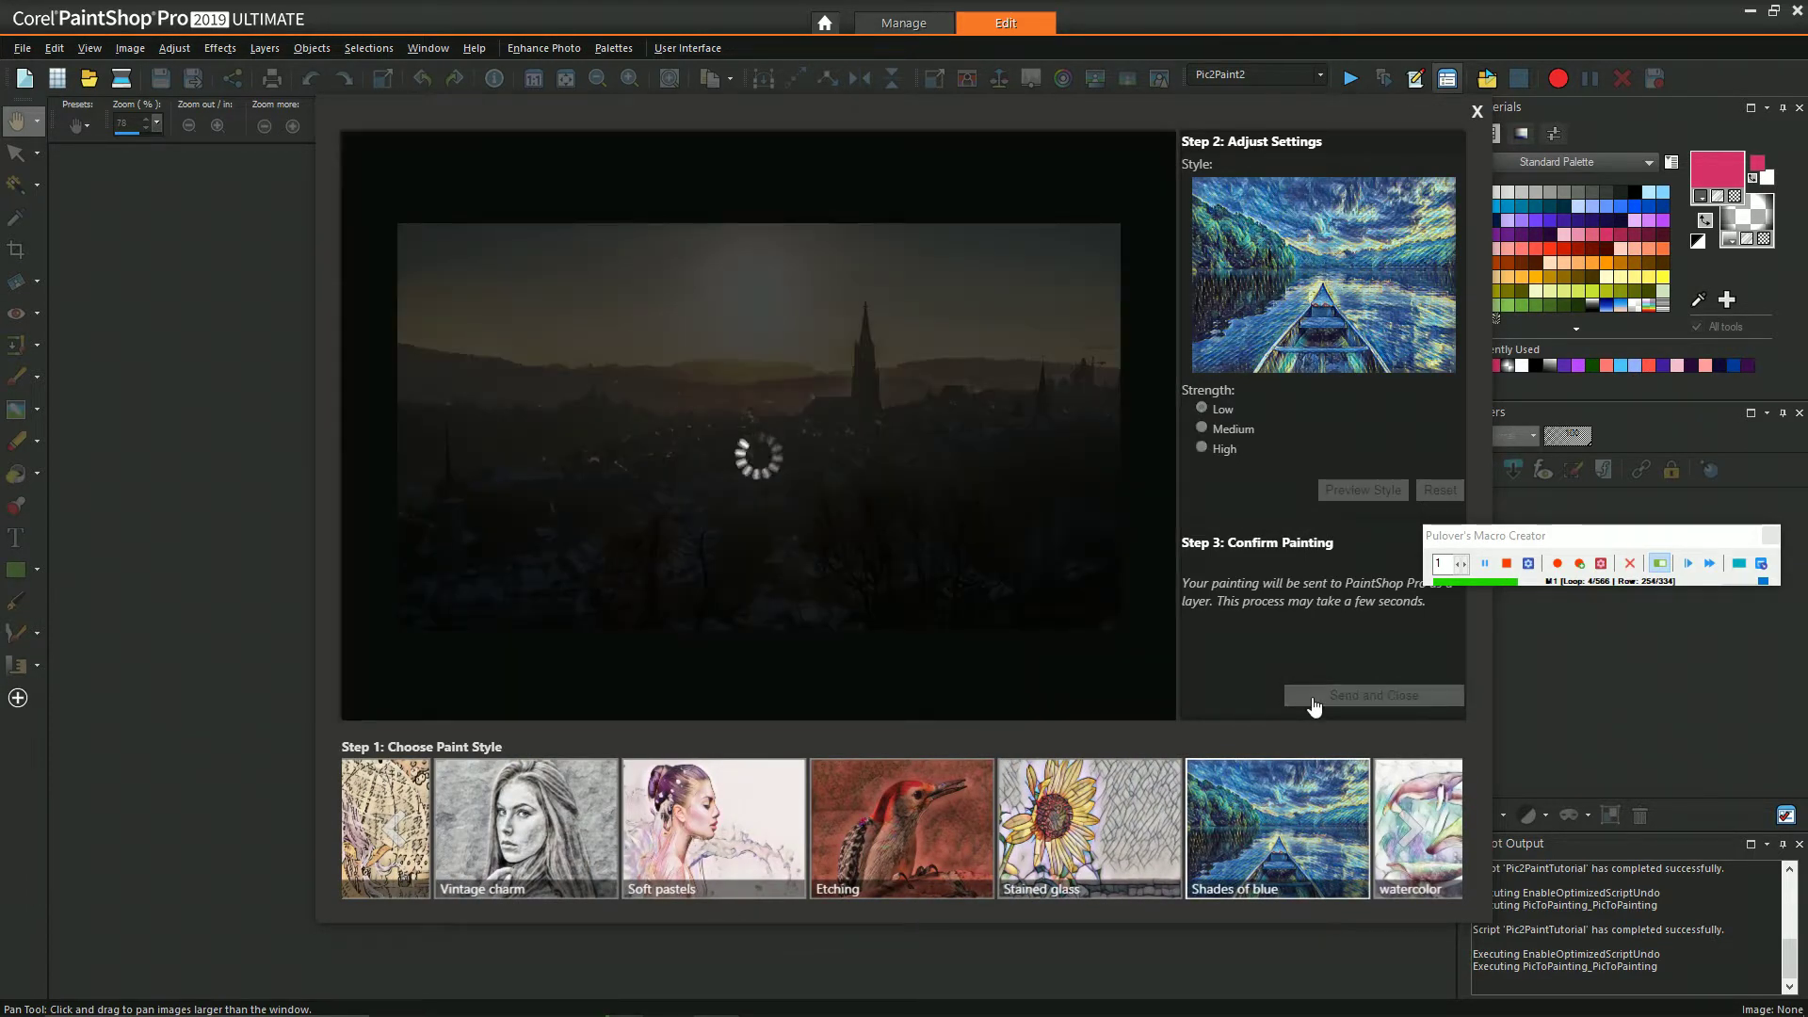